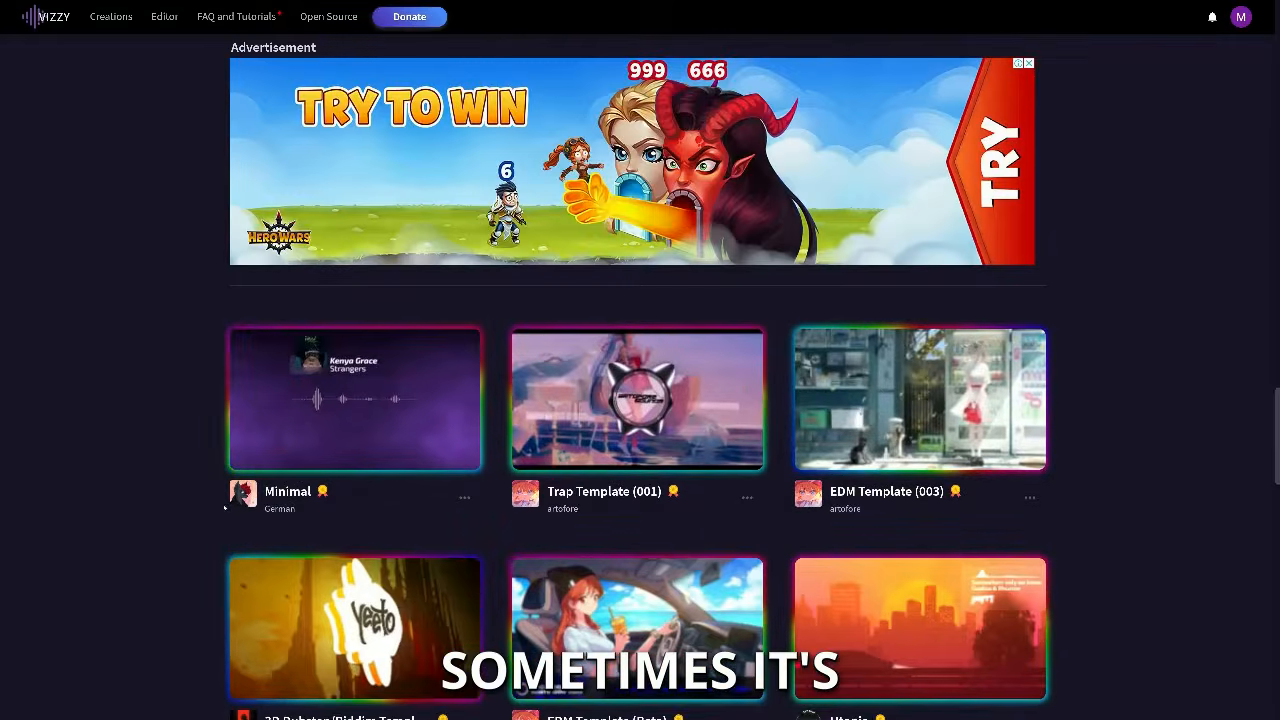
Find the Barcode template among the staff-picked creations and open its project in the editor
scroll(219, 506, up, 10)
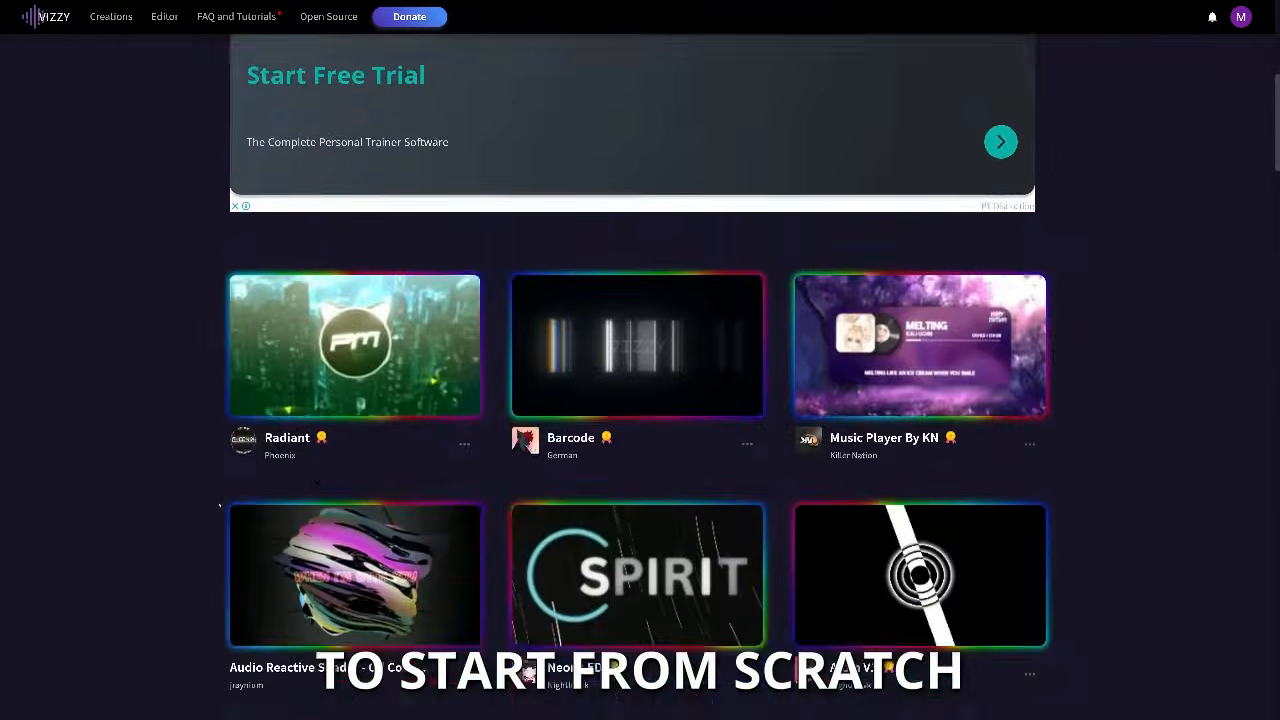
scroll(216, 509, down, 6)
scroll(216, 509, down, 1)
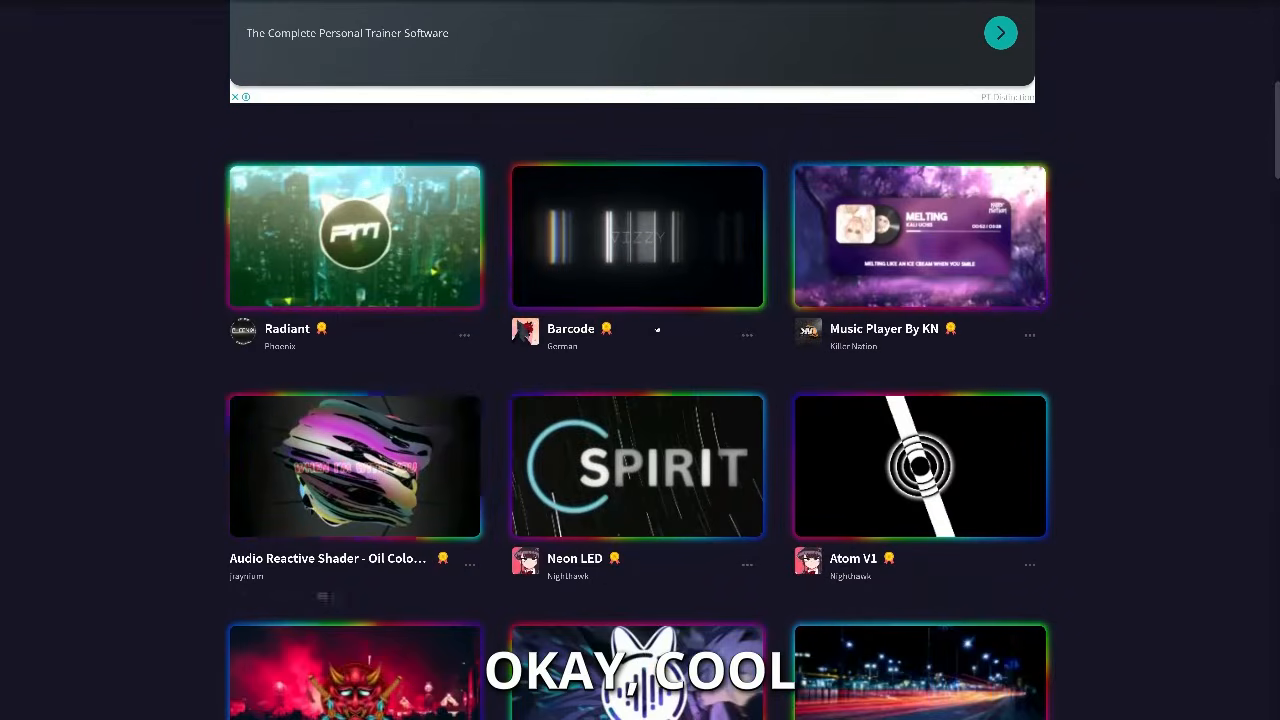
click(640, 334)
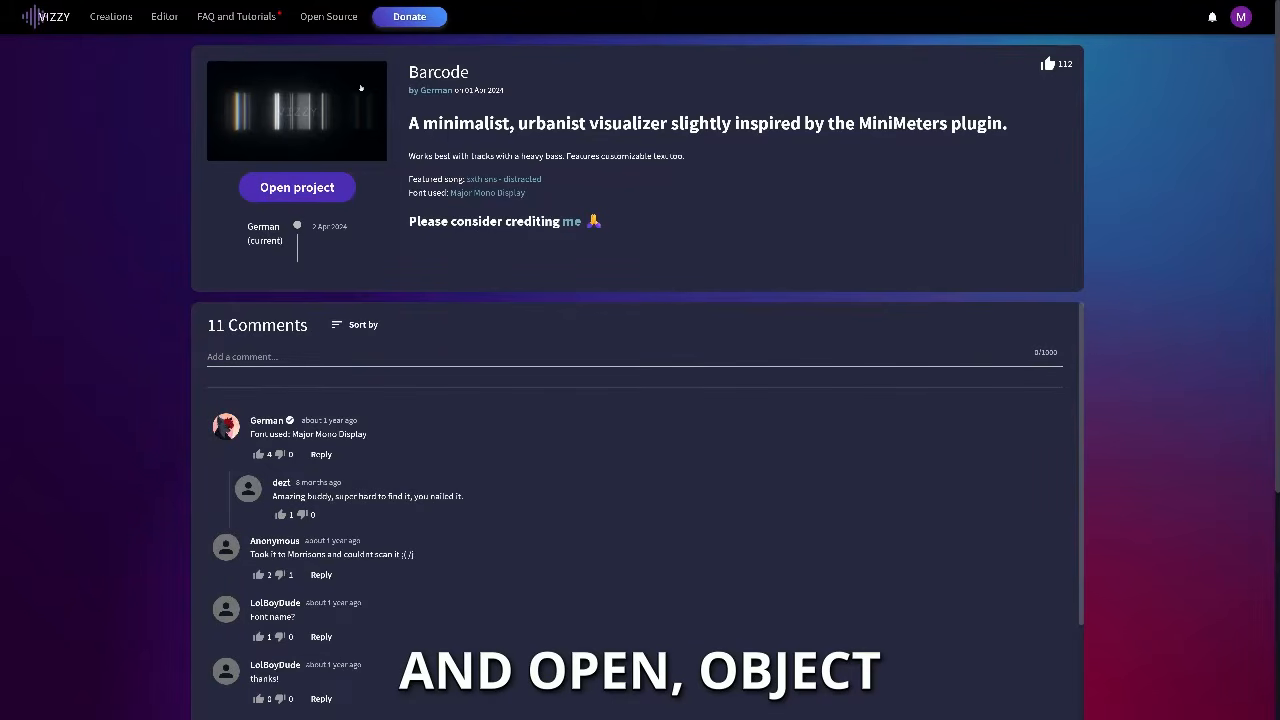
click(303, 191)
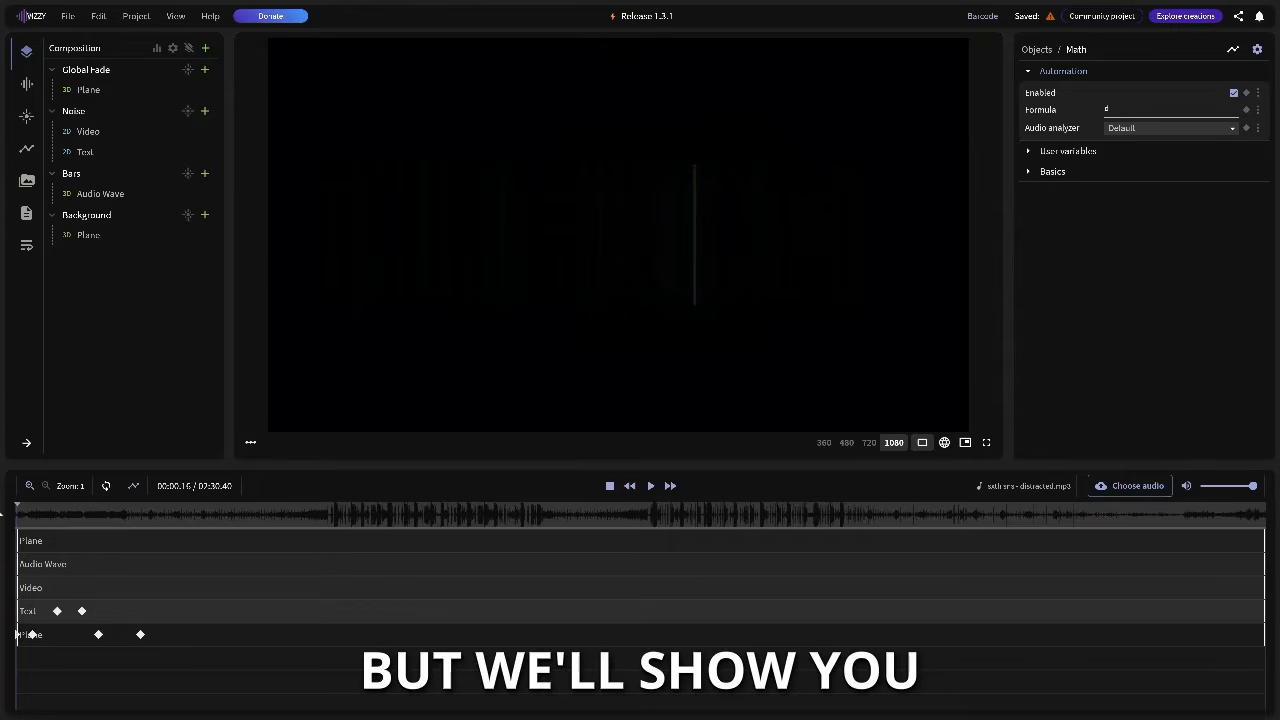
Preview the Barcode project from the start and from about 36 seconds into the track, stopping playback at the end
click(651, 486)
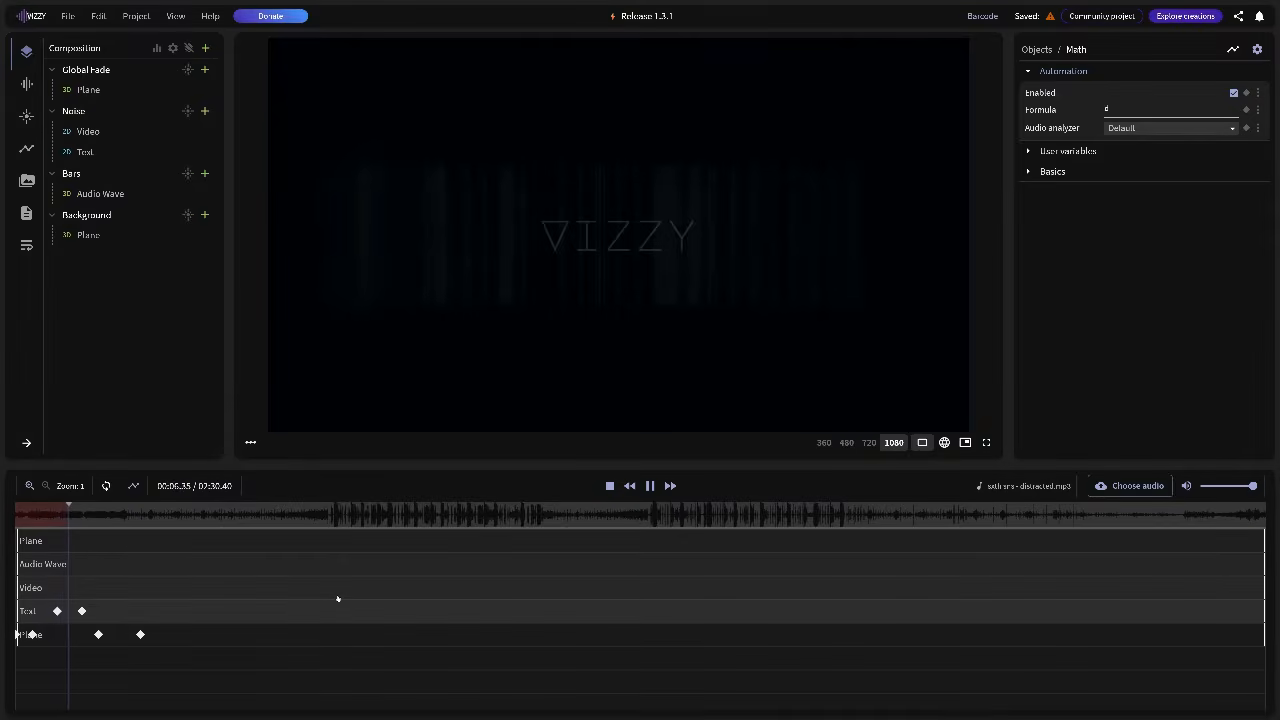
click(315, 515)
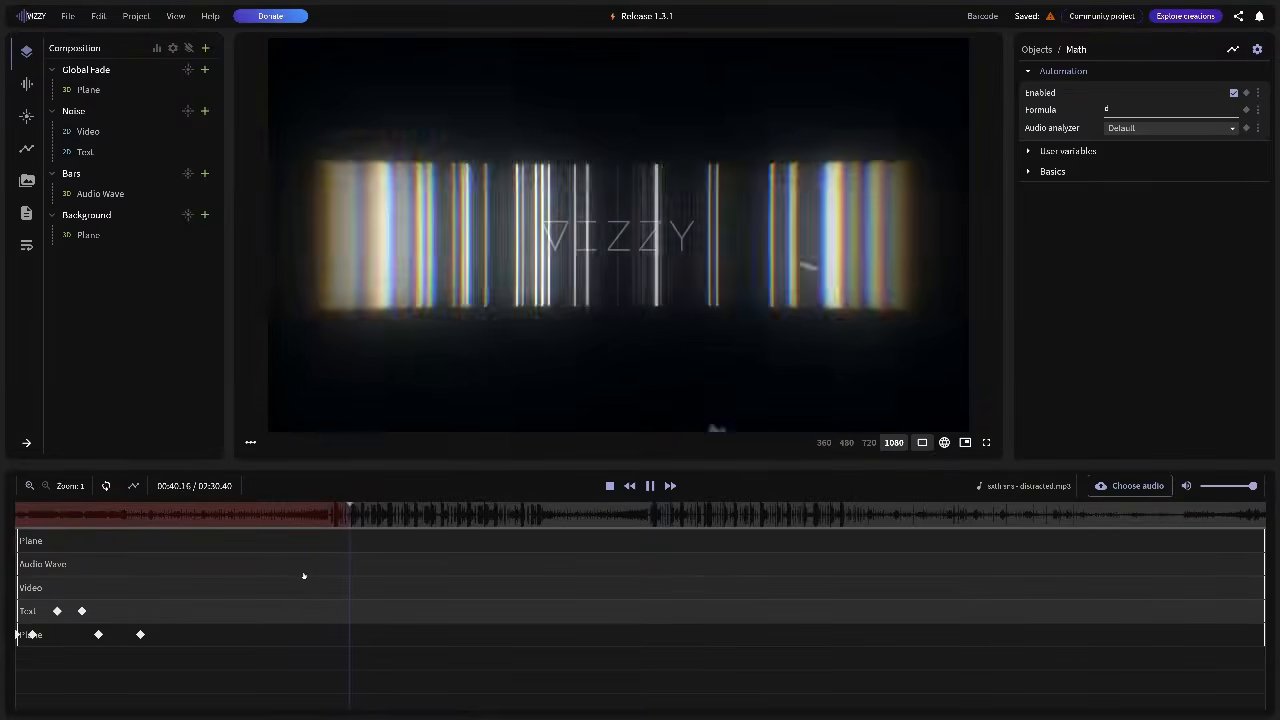
click(650, 485)
click(609, 485)
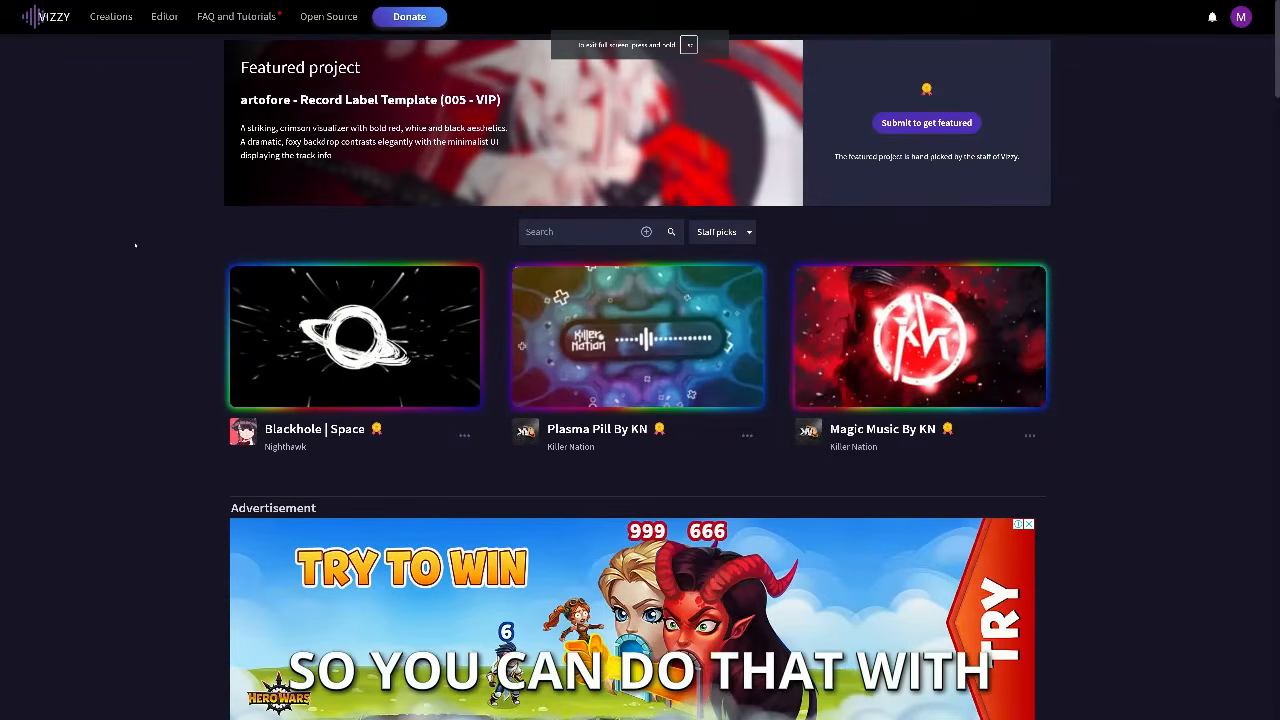
Browse the staff-picked creations gallery to examine the range of available visualizer templates
scroll(107, 192, down, 3)
scroll(139, 250, down, 15)
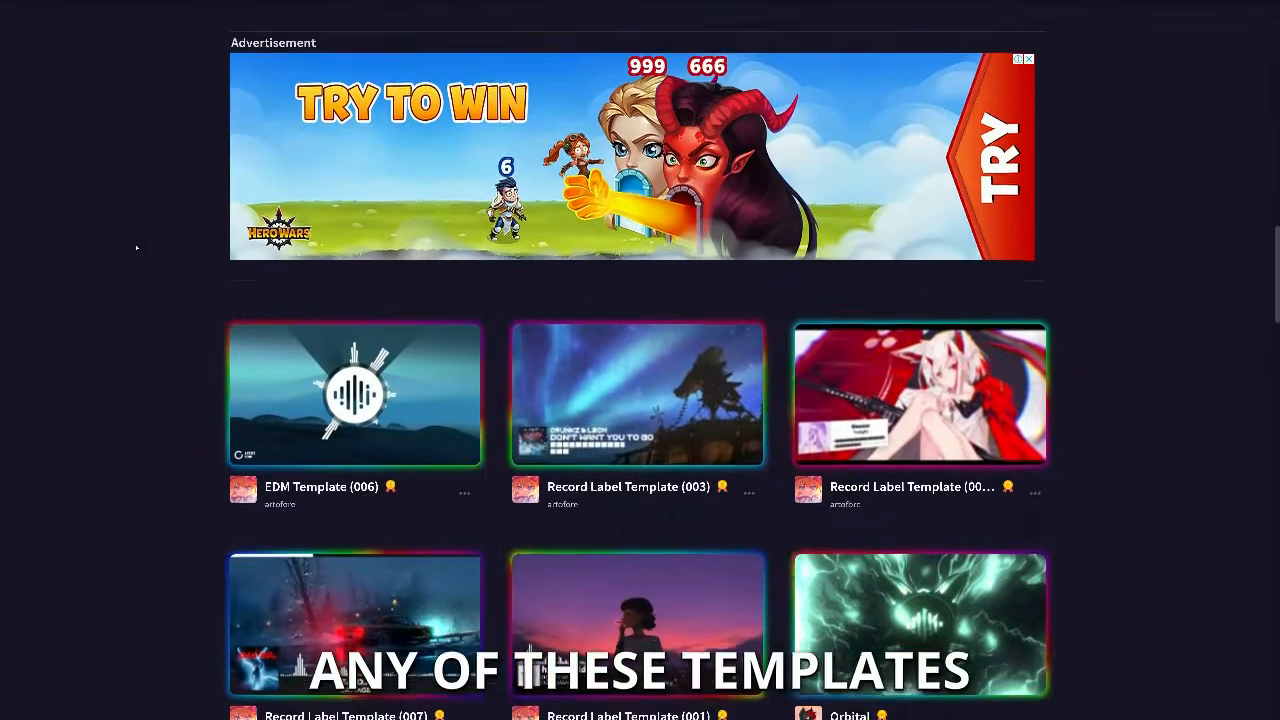
scroll(136, 247, down, 5)
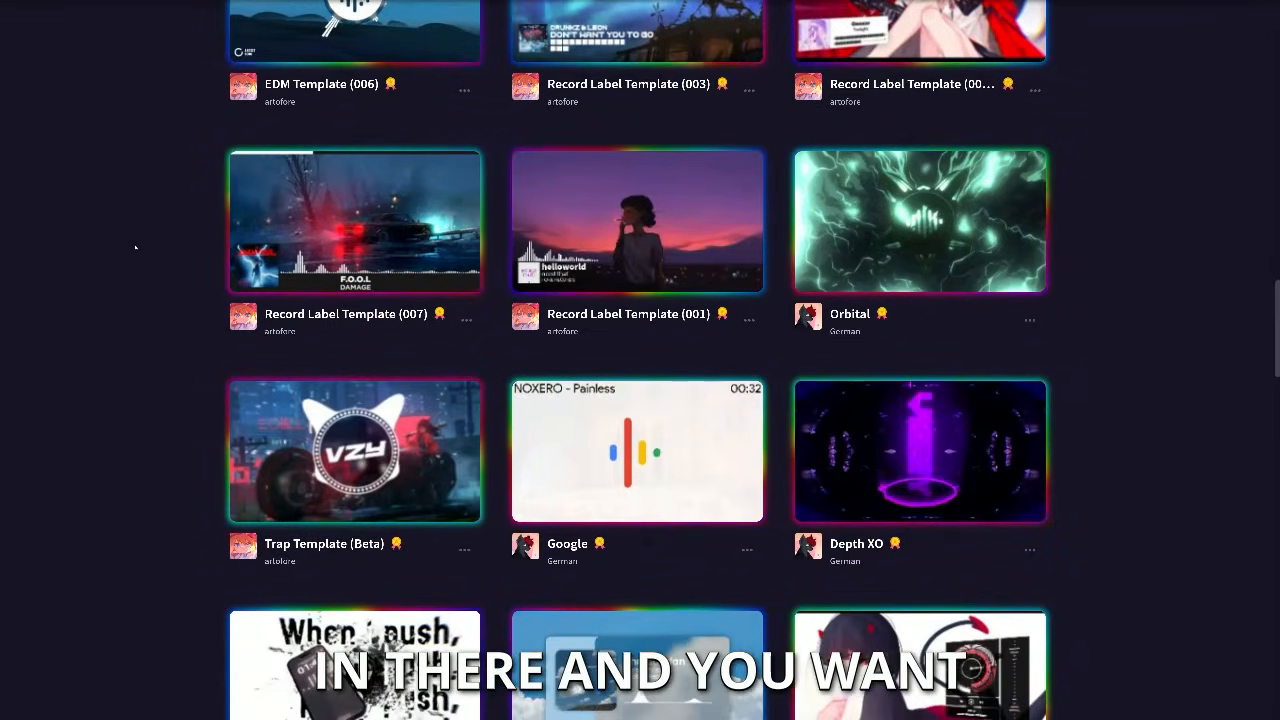
scroll(136, 247, down, 10)
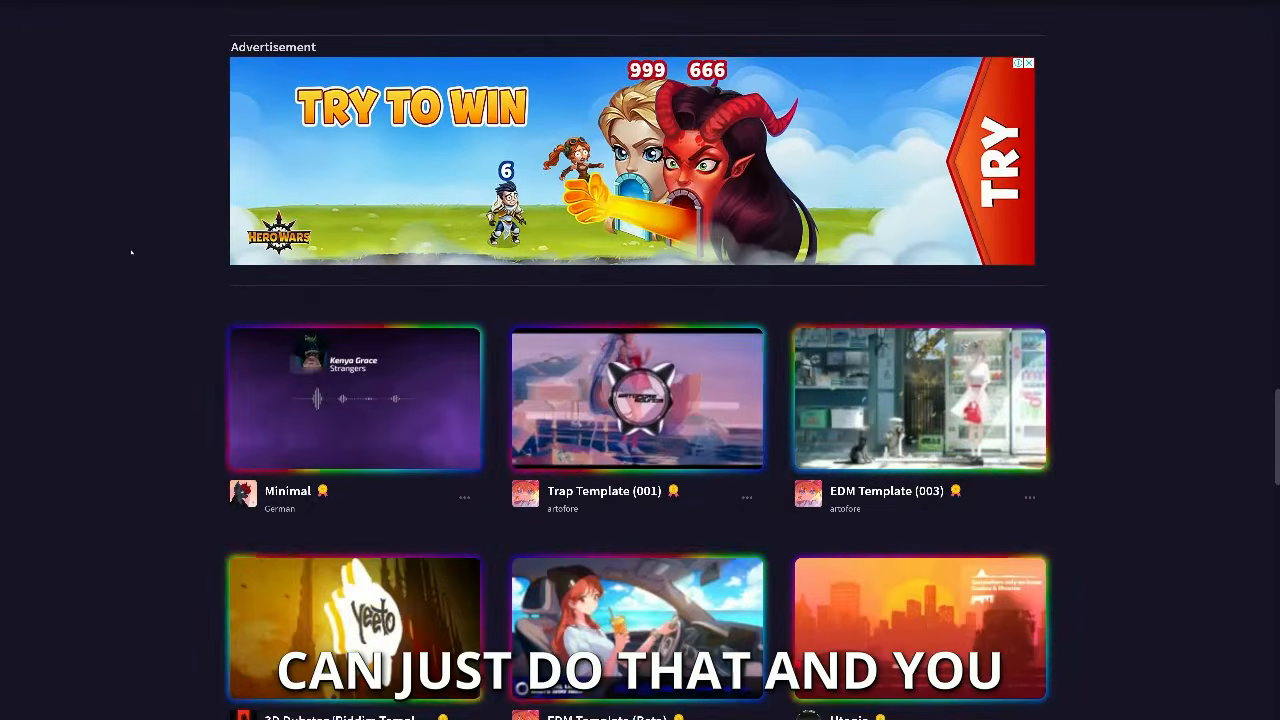
scroll(131, 252, down, 5)
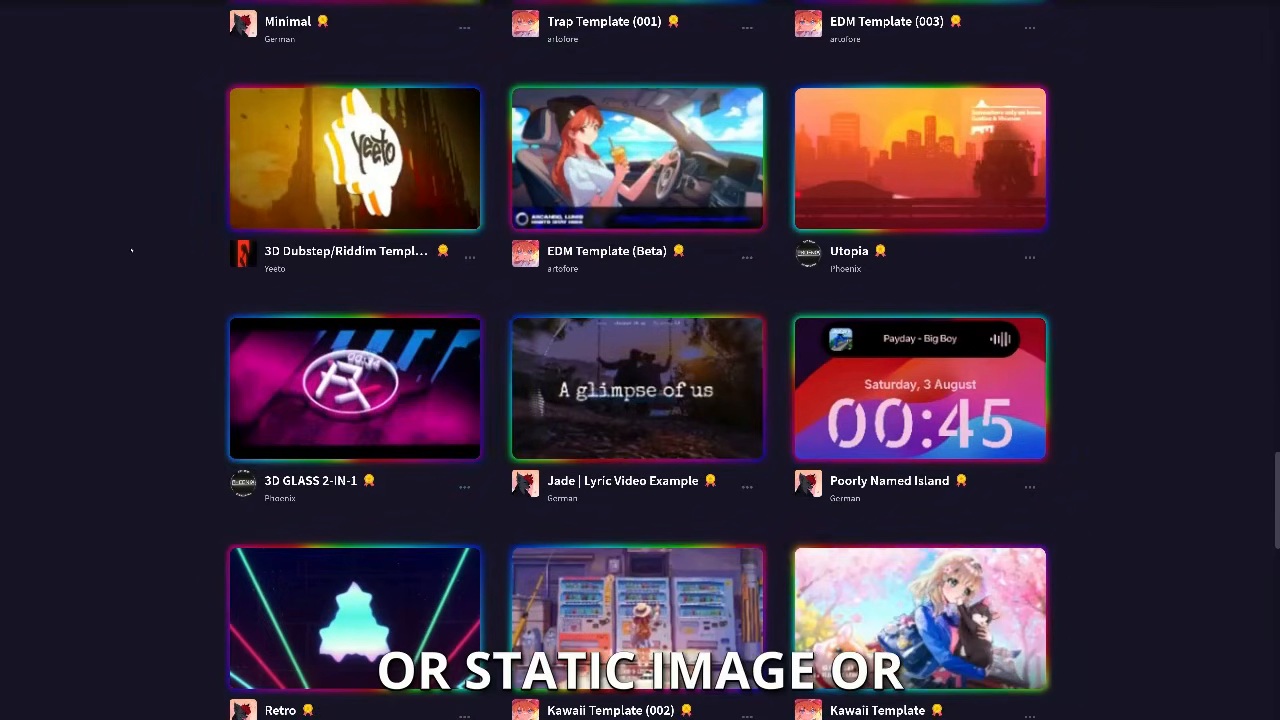
scroll(131, 252, down, 8)
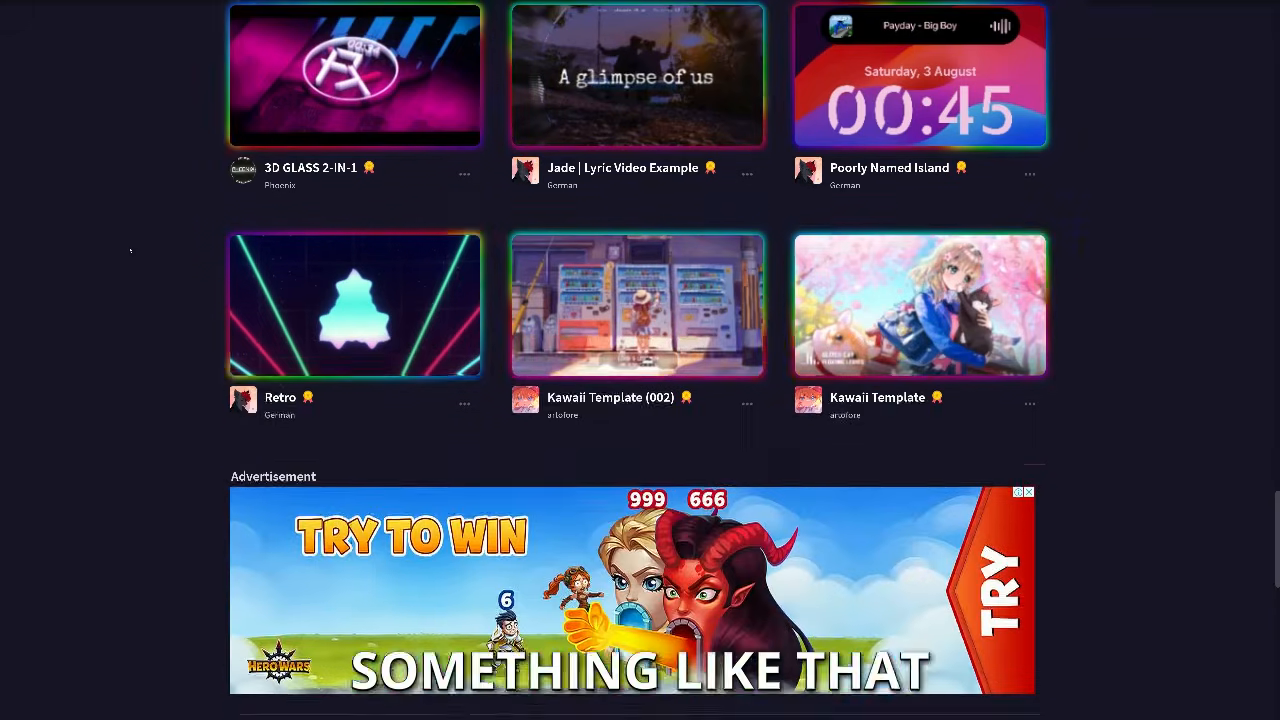
scroll(130, 246, down, 6)
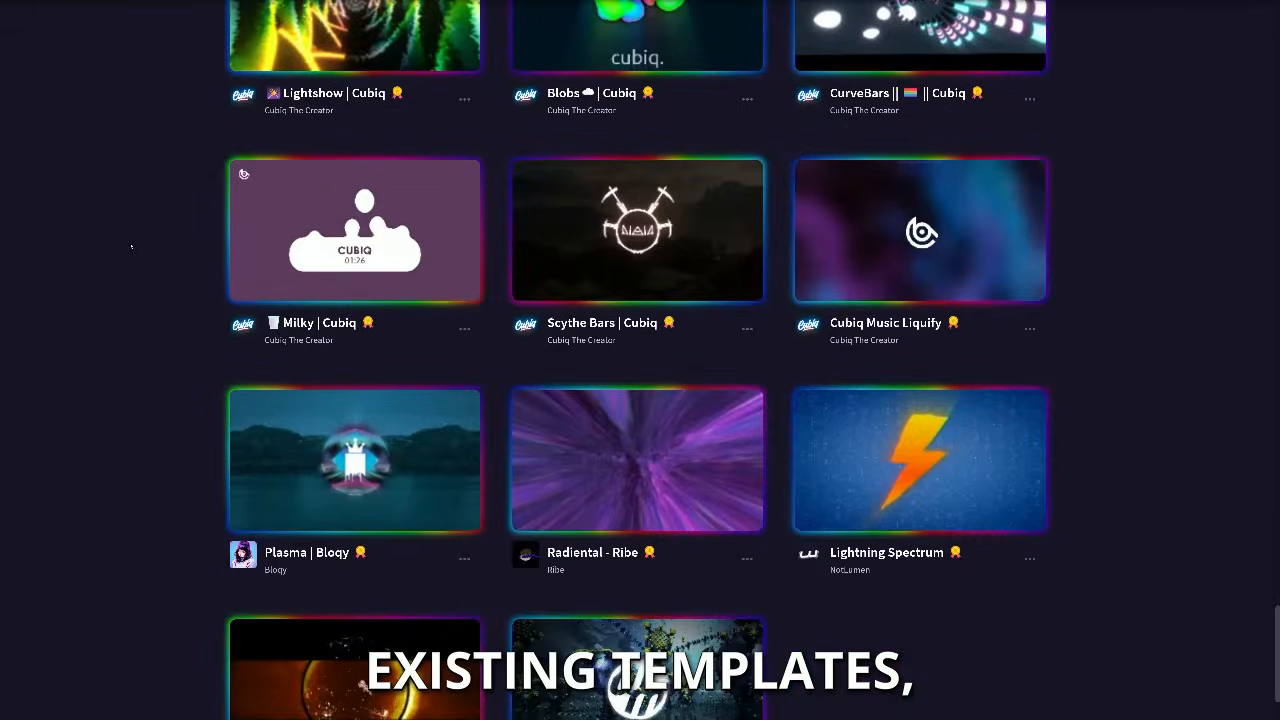
scroll(130, 245, up, 20)
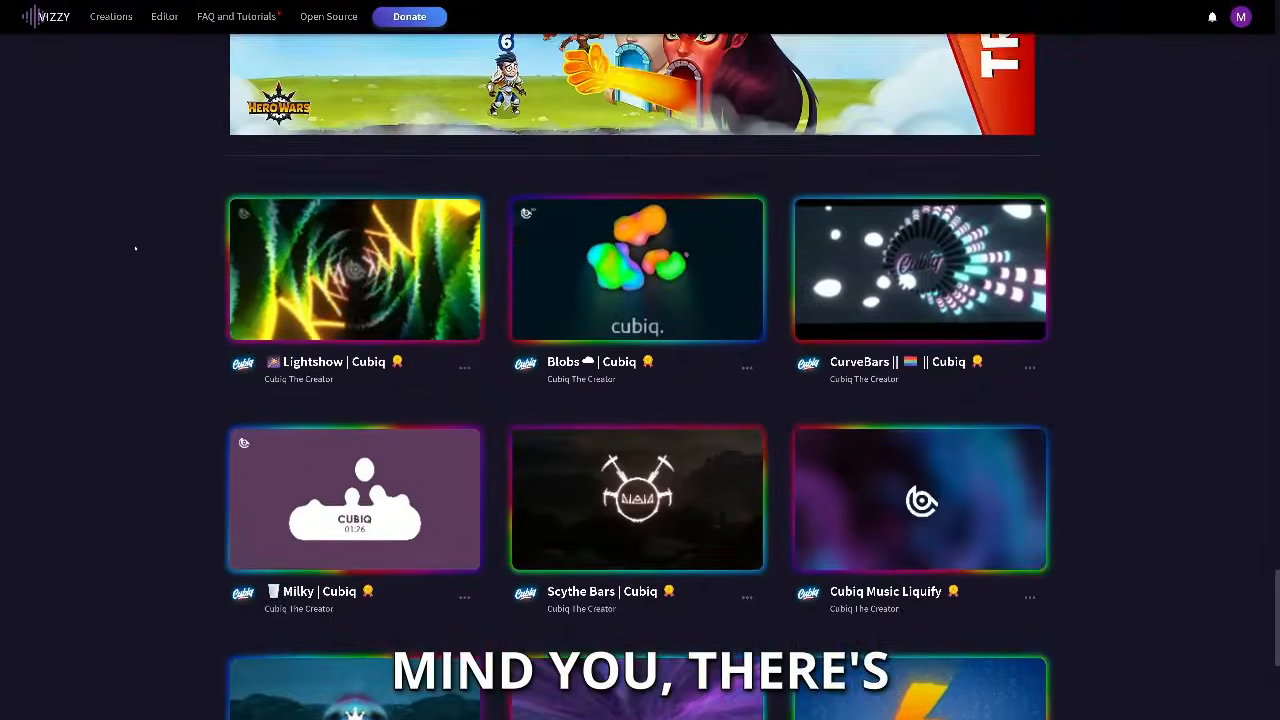
scroll(135, 247, up, 11)
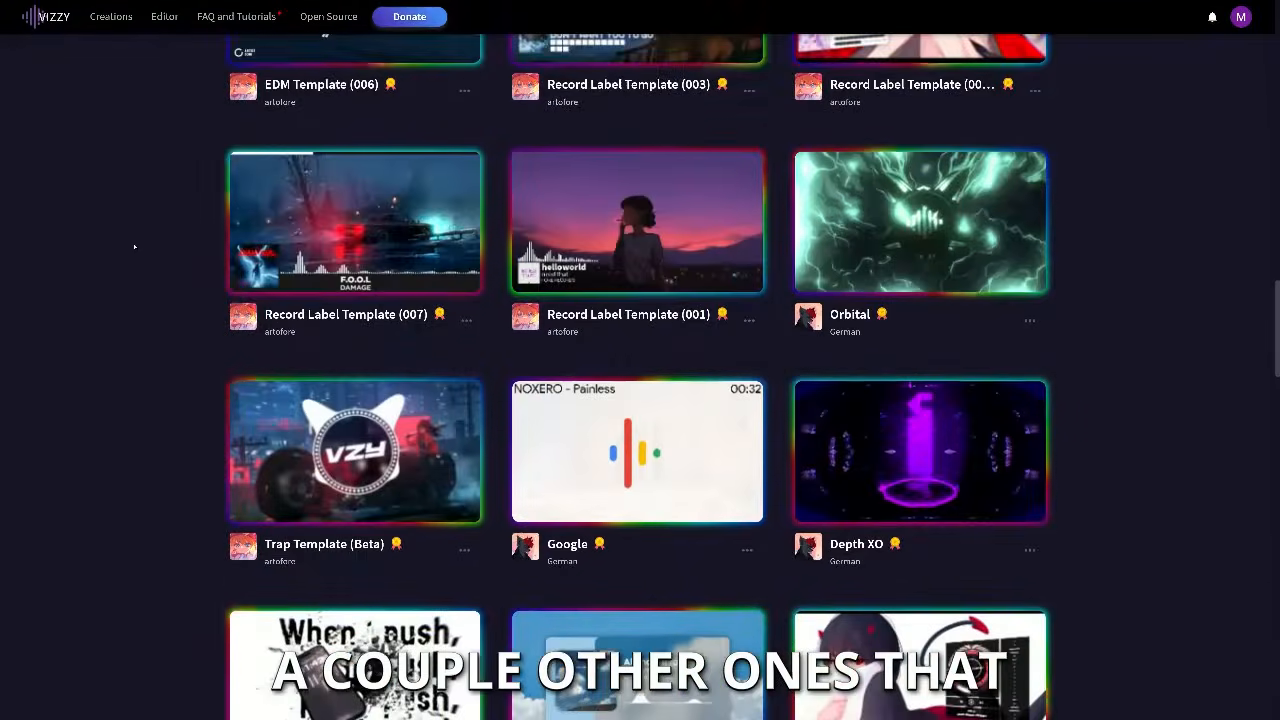
scroll(133, 244, up, 10)
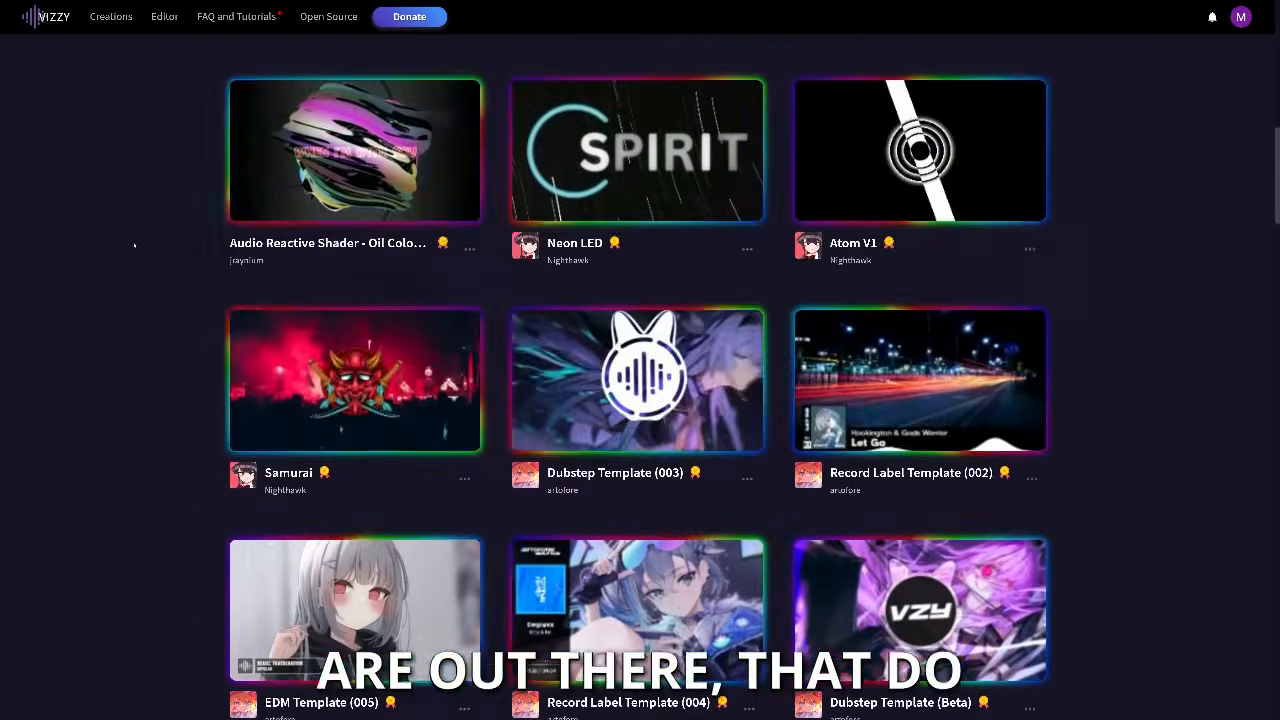
scroll(130, 237, up, 4)
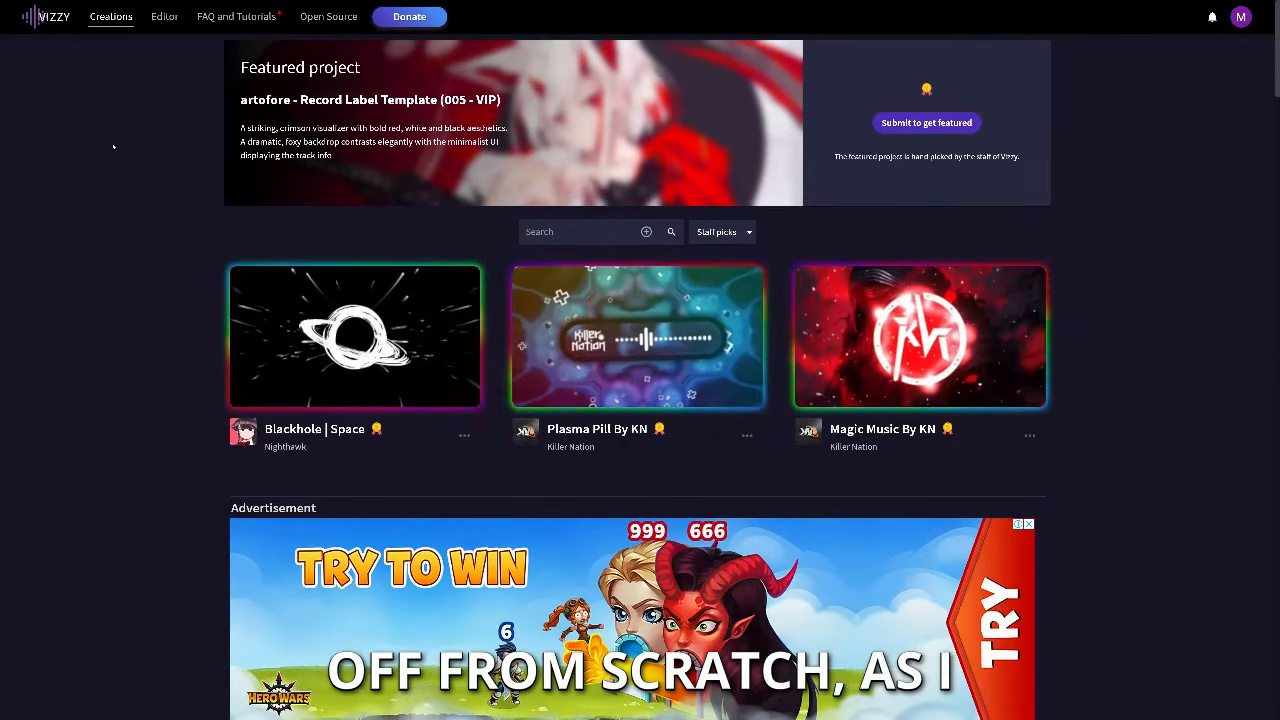
scroll(123, 543, down, 8)
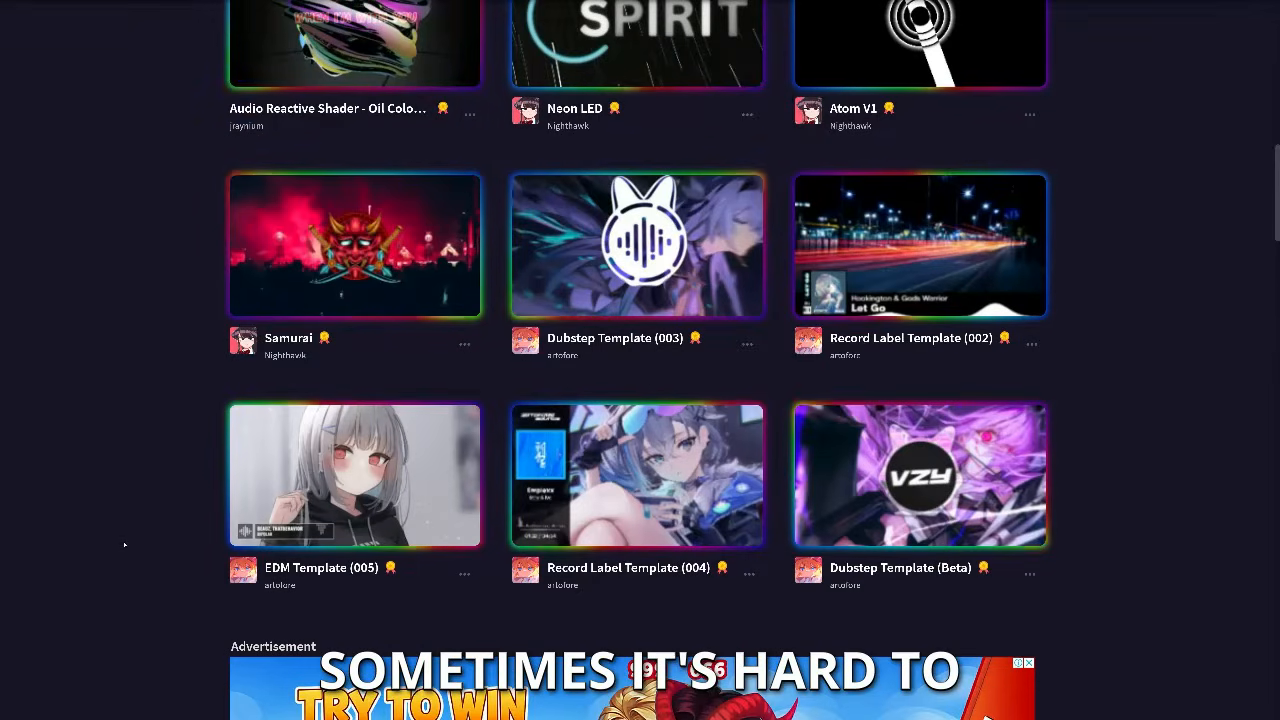
scroll(160, 600, up, 9)
scroll(172, 570, up, 2)
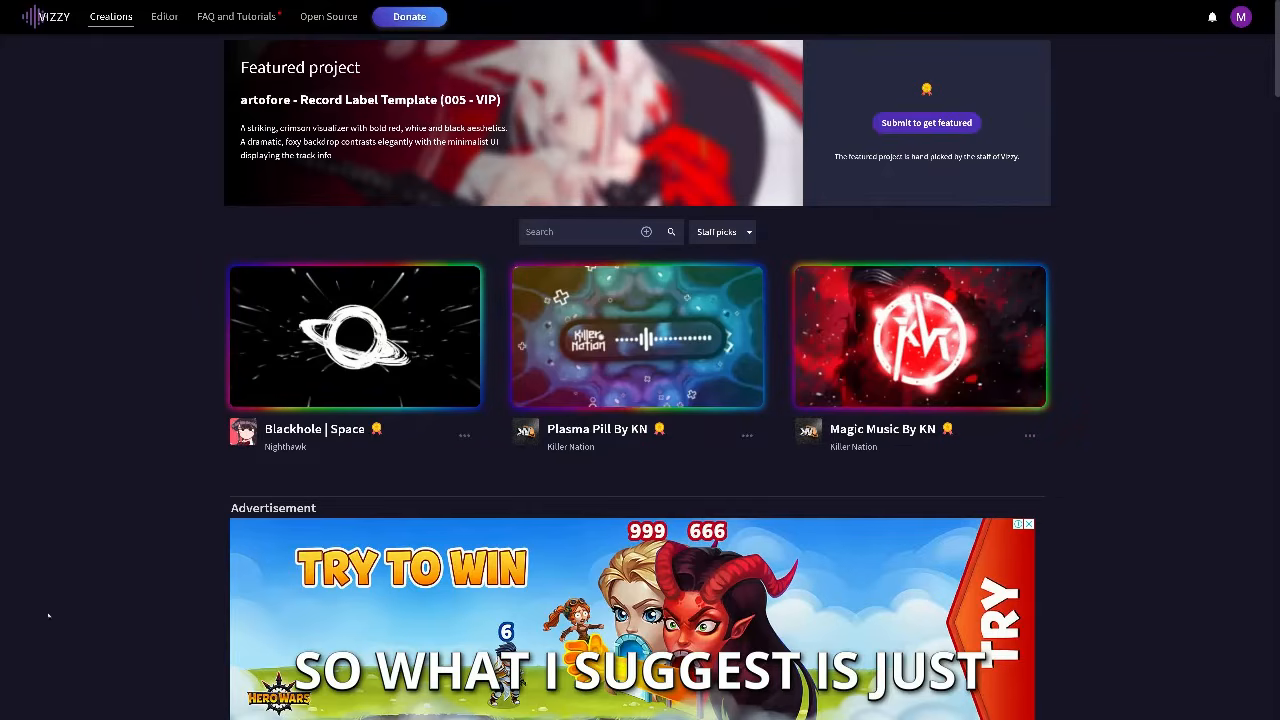
Open the default project in the editor without choosing a template and apply the straight row of white bars preset to Spectrum
click(164, 16)
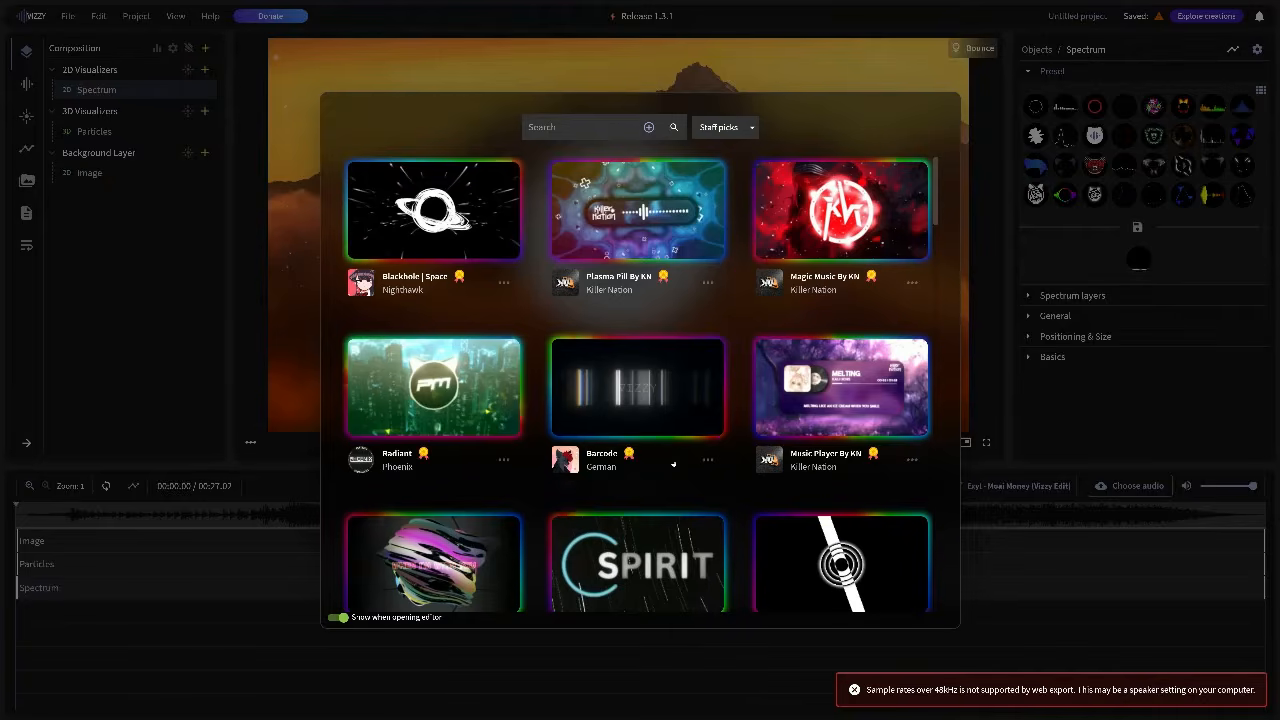
click(272, 642)
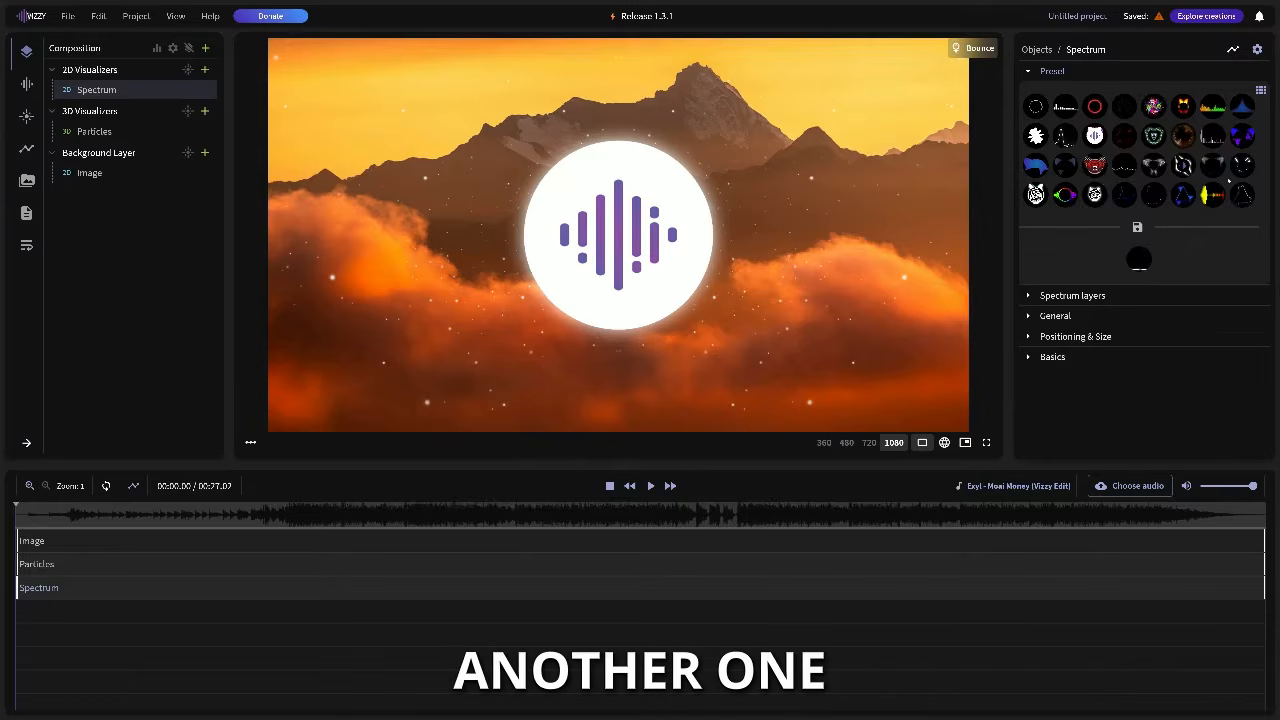
click(1068, 138)
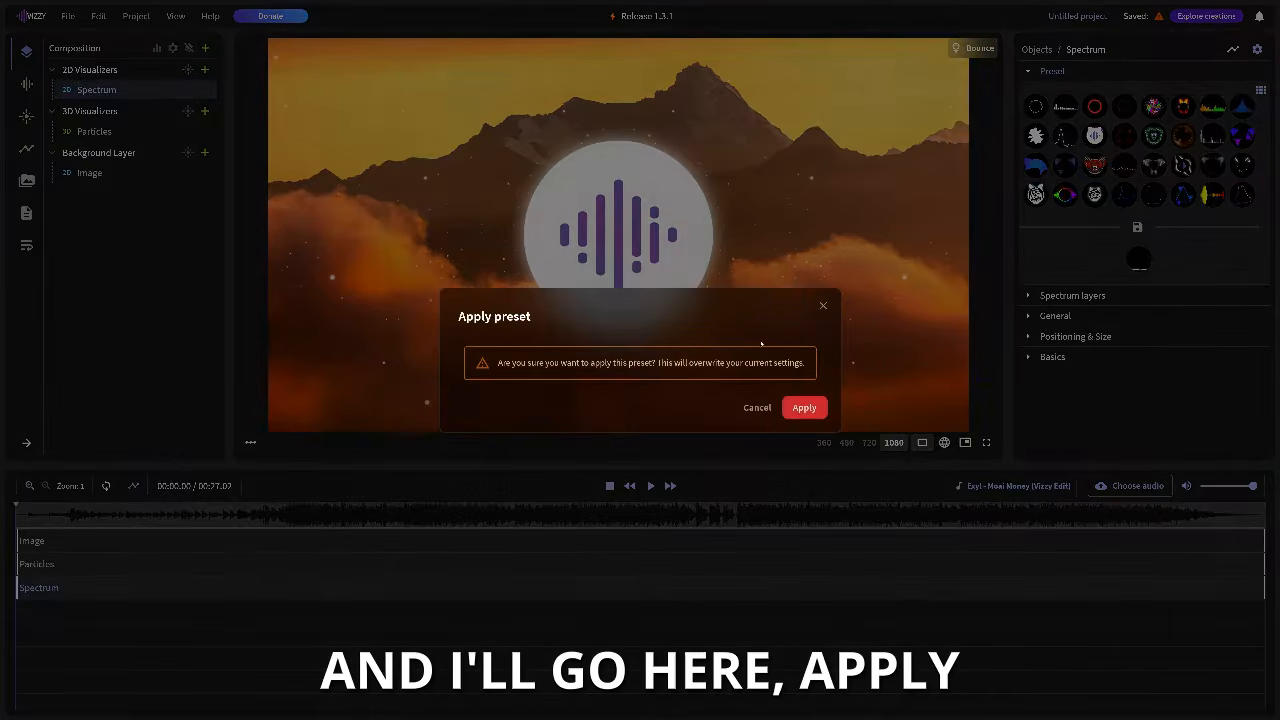
click(806, 408)
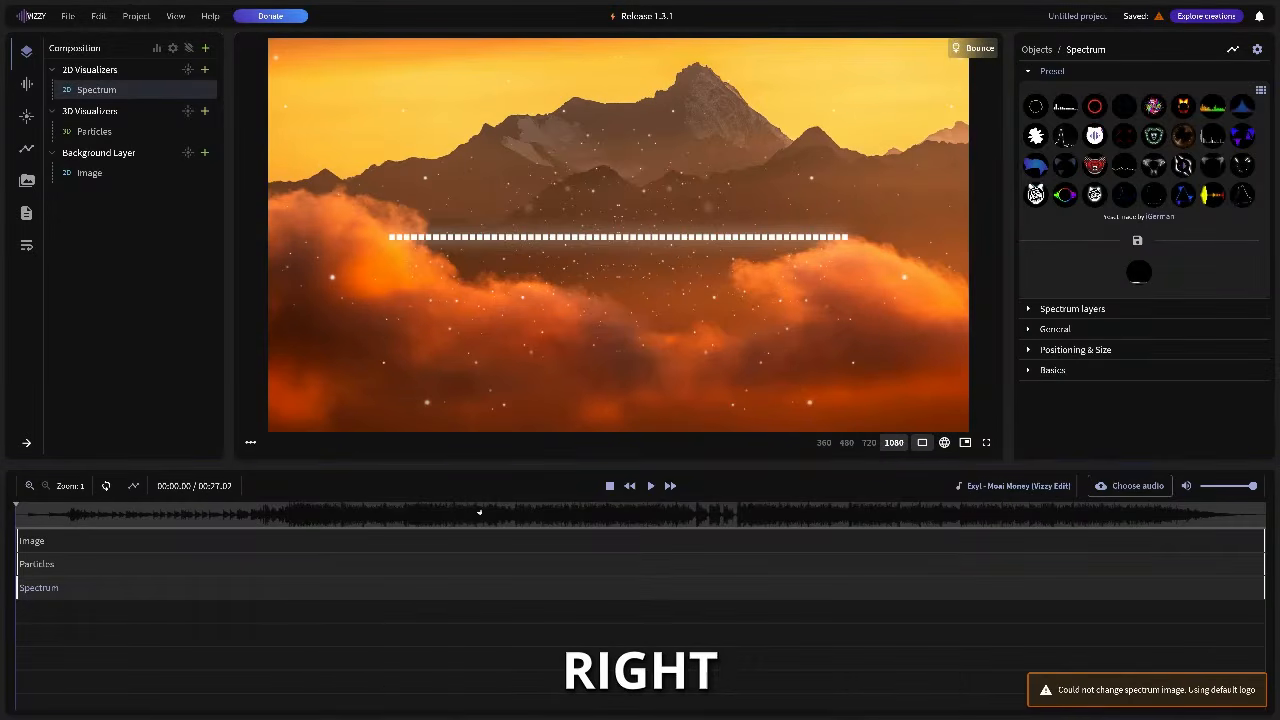
Preview the bar spectrum for a few seconds, pause it, and return the playhead to the start
click(650, 486)
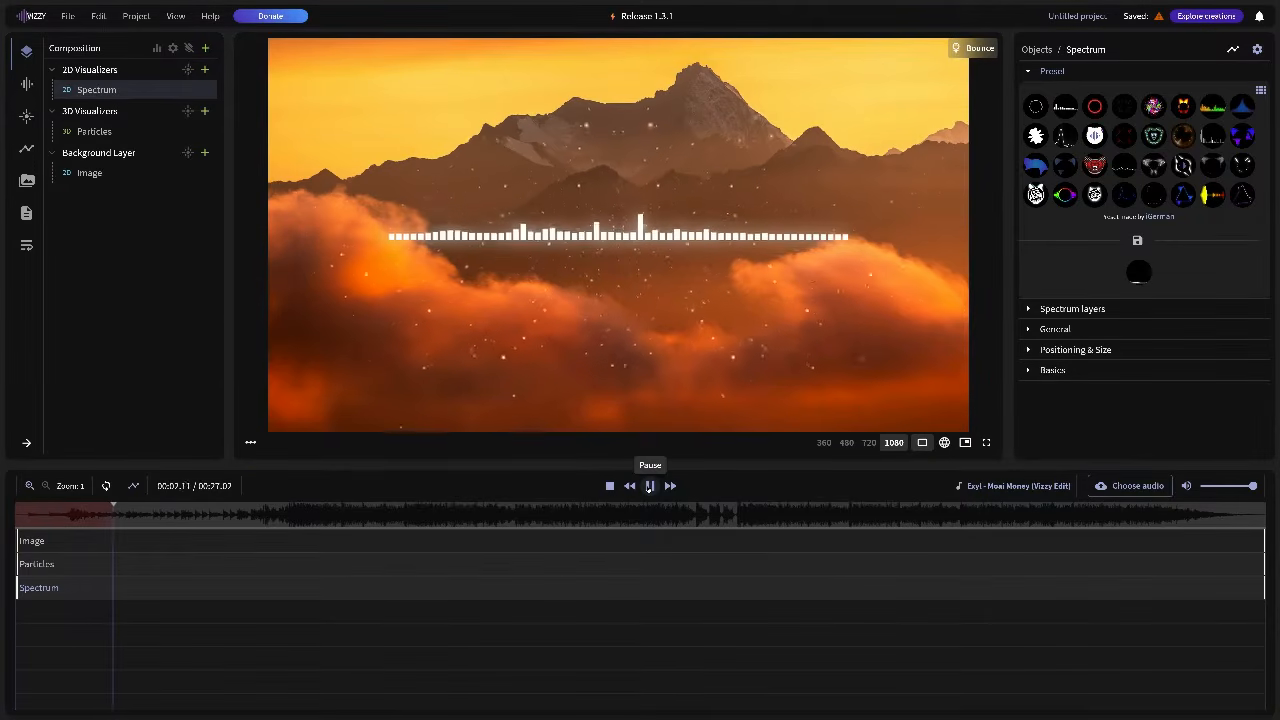
click(651, 486)
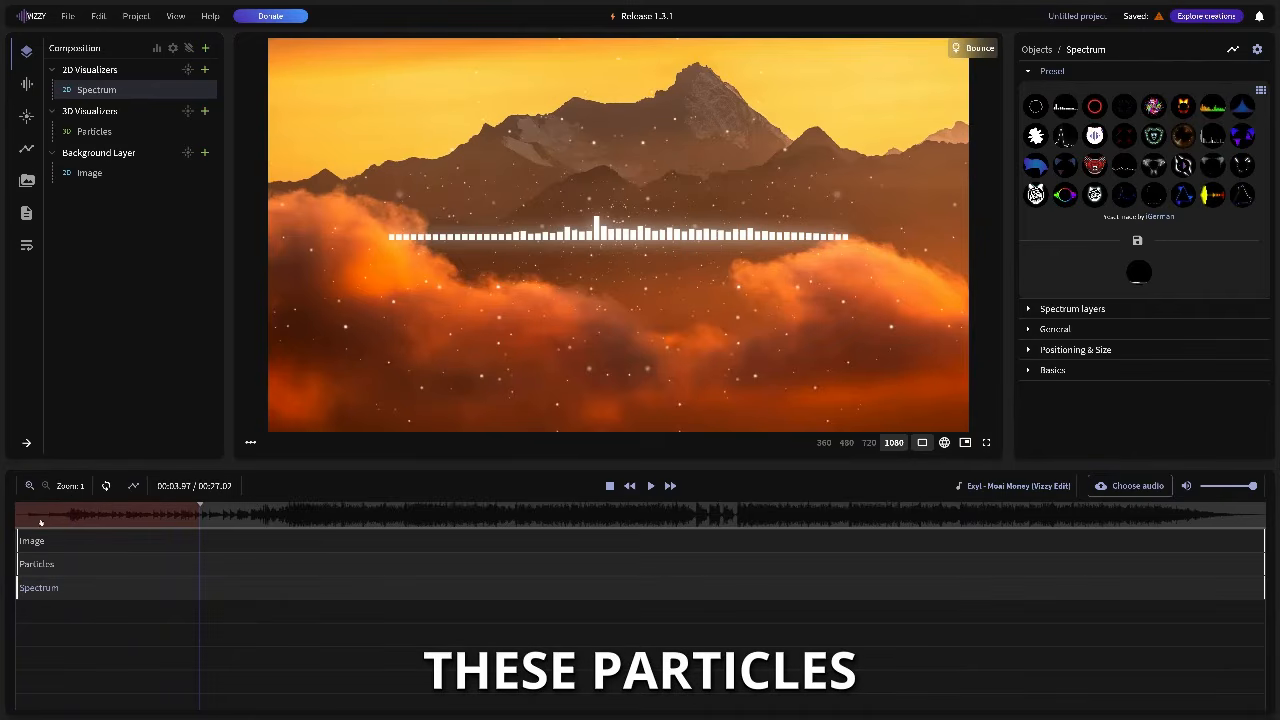
drag(25, 517, 23, 517)
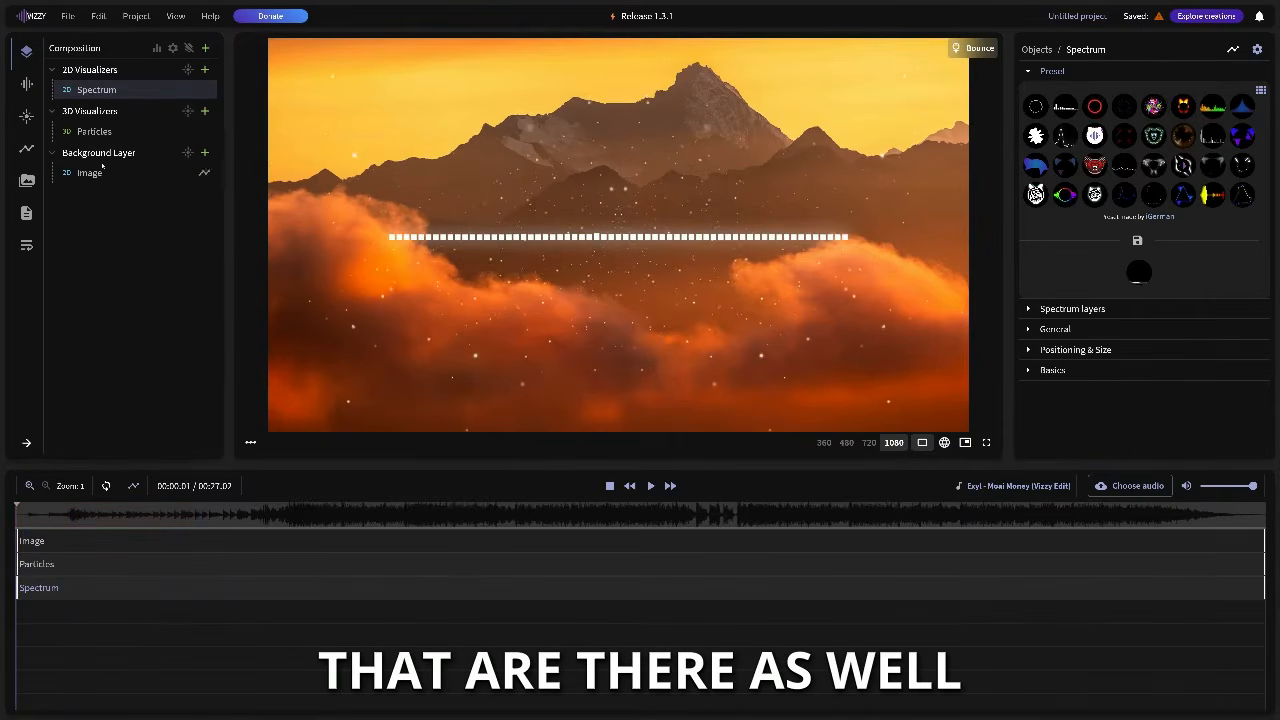
Change the Particles object's image to the fourth built-in particle shape and set its X position to 0.2
click(118, 132)
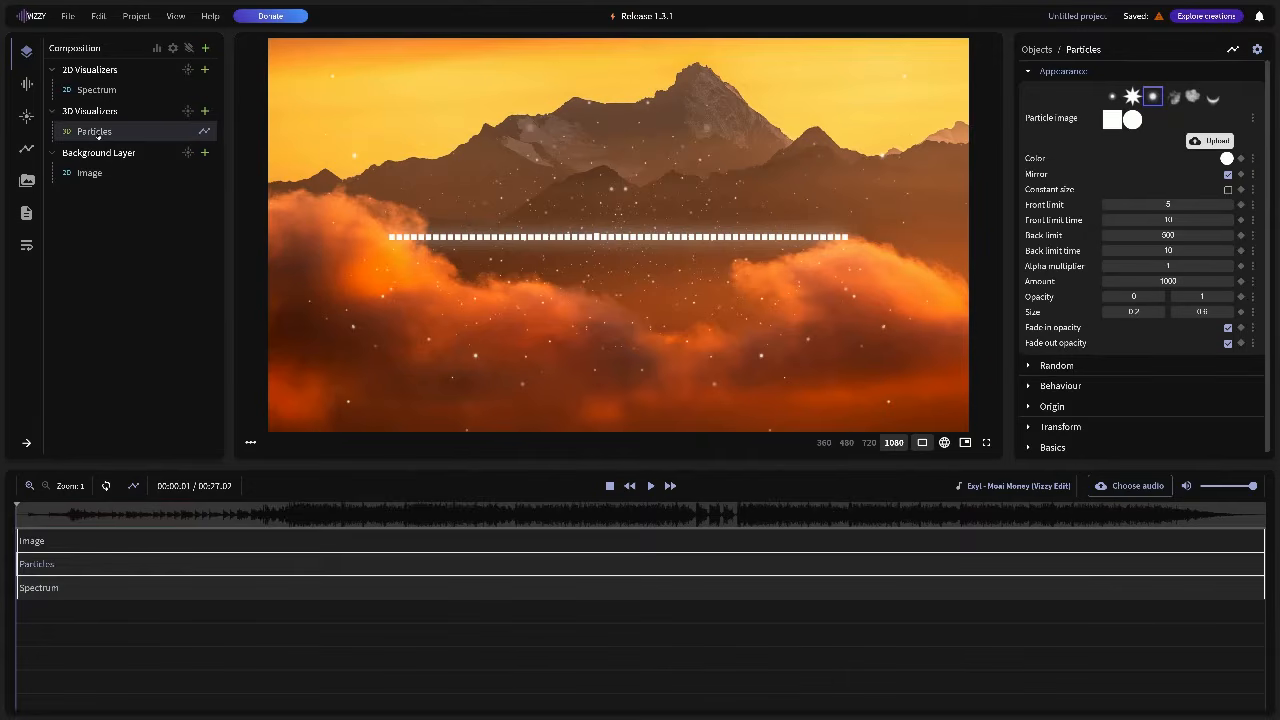
click(1132, 96)
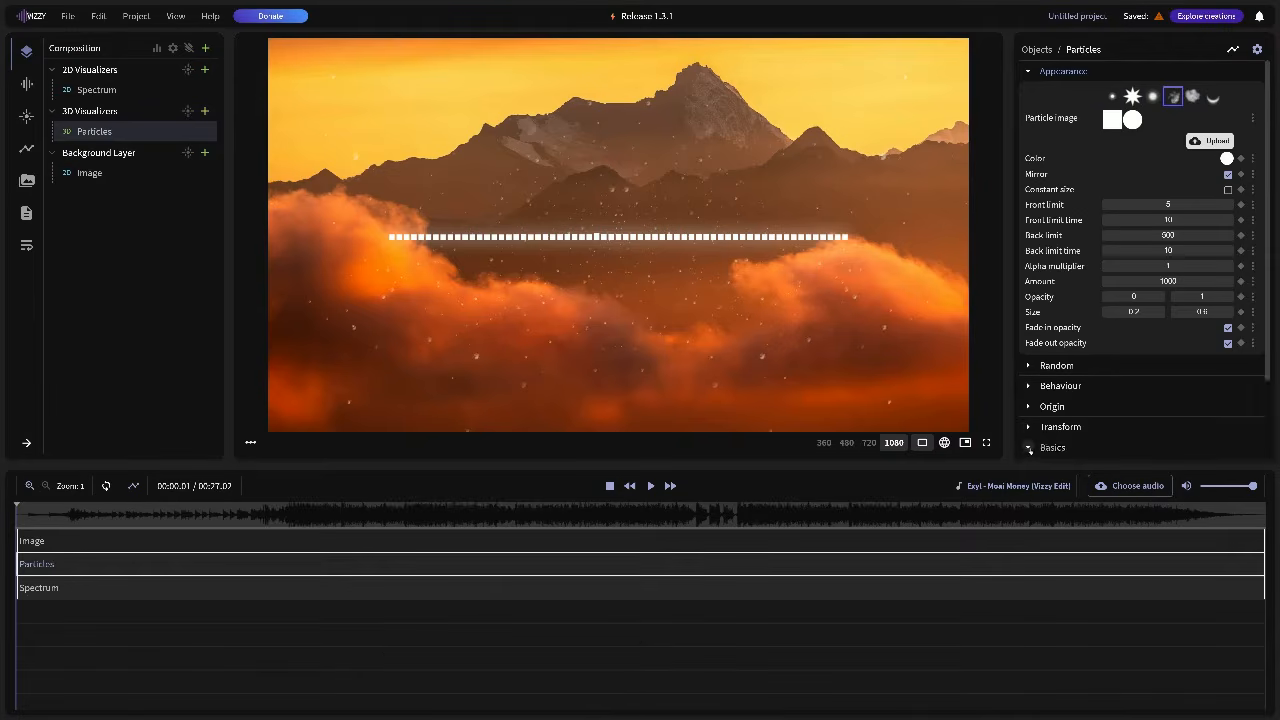
click(1030, 450)
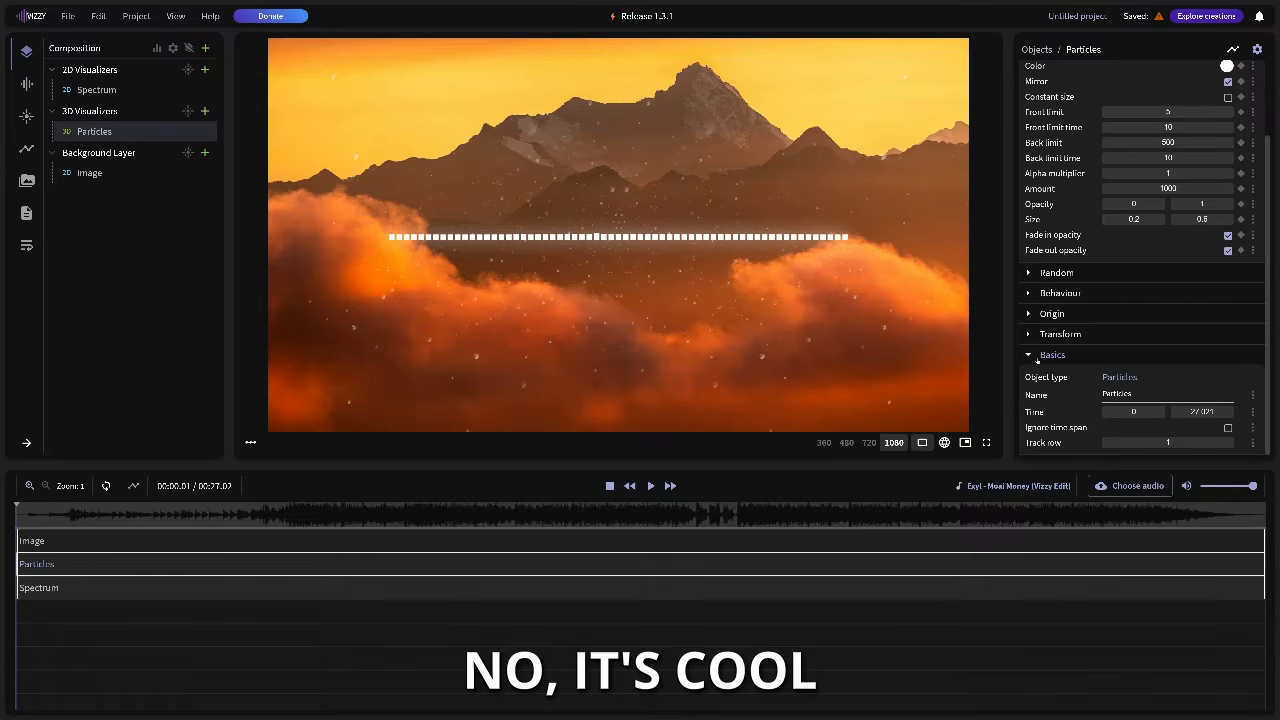
click(1030, 335)
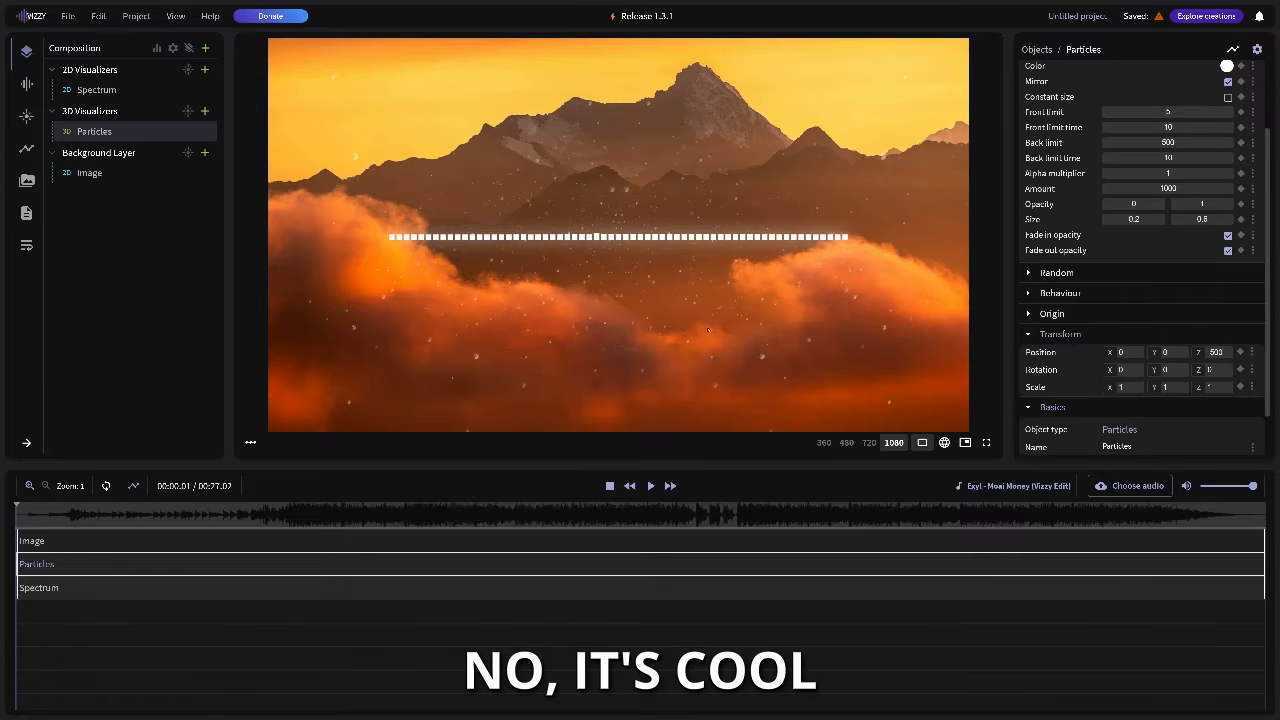
click(1121, 352)
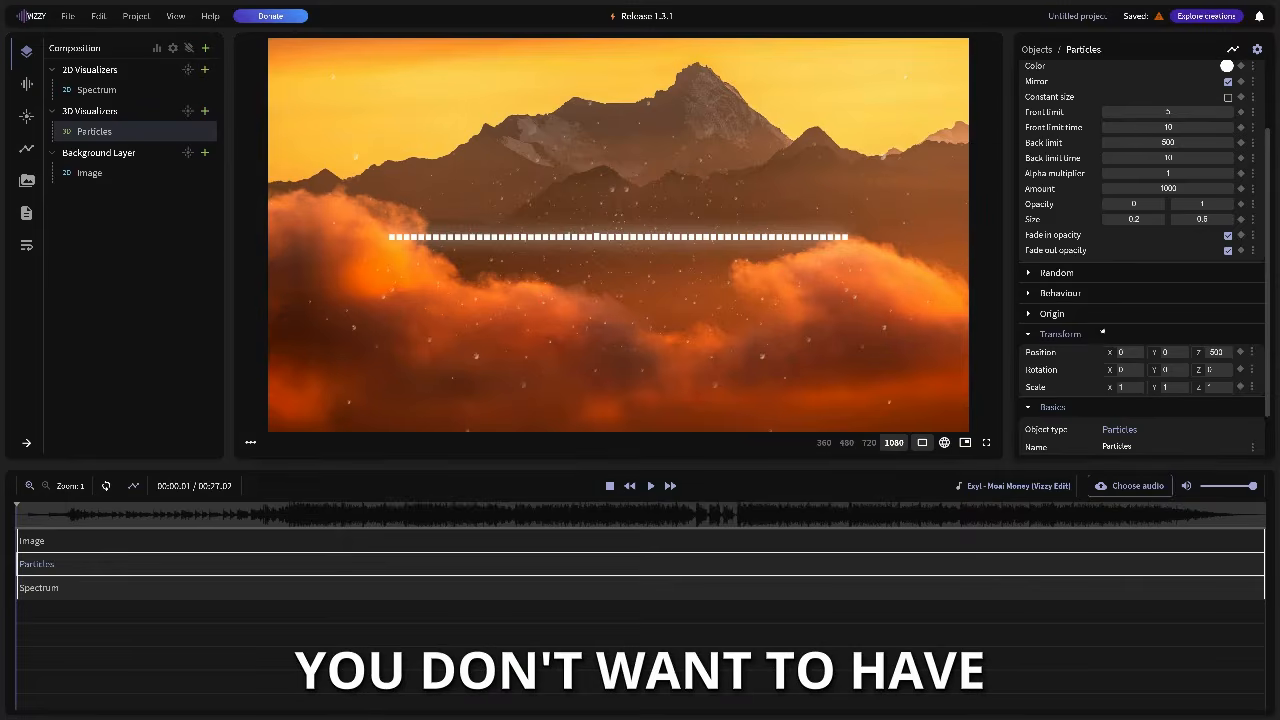
drag(1111, 352, 1113, 352)
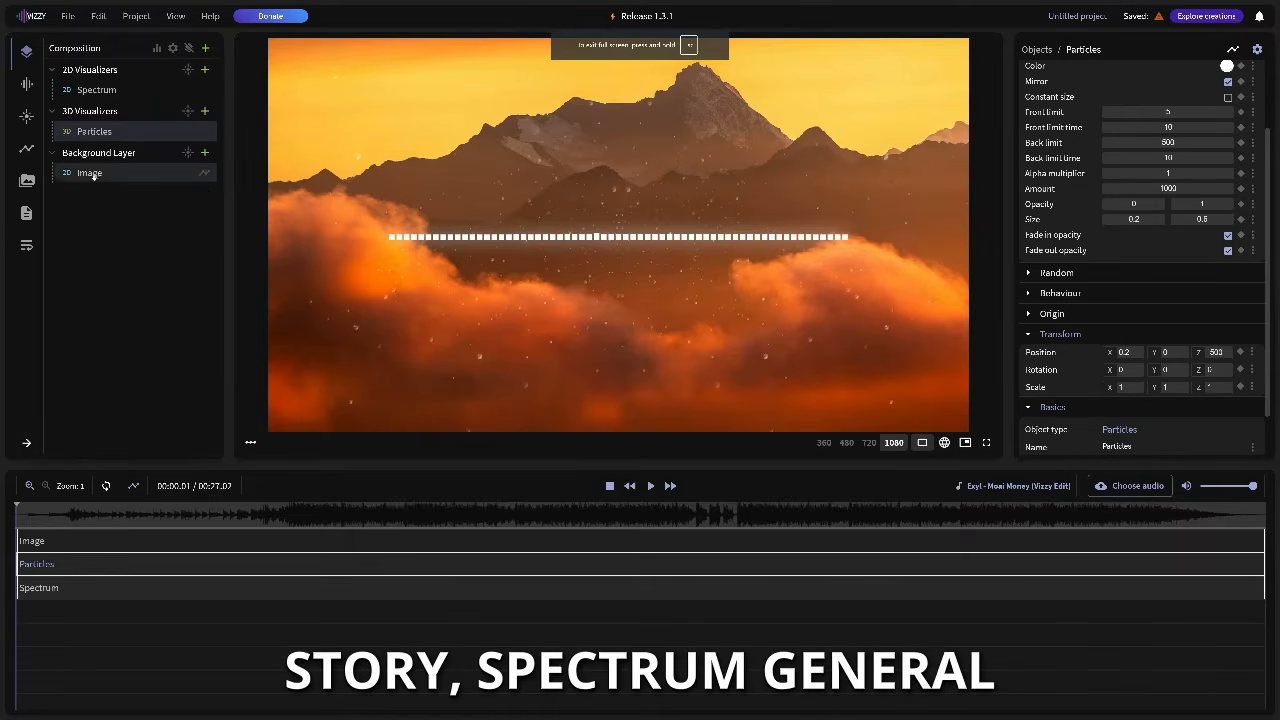
Set Spectrum's texture position to X 3, Y 393 and texture scale to X 1.45, Y 1.35, and preview the result briefly
click(96, 89)
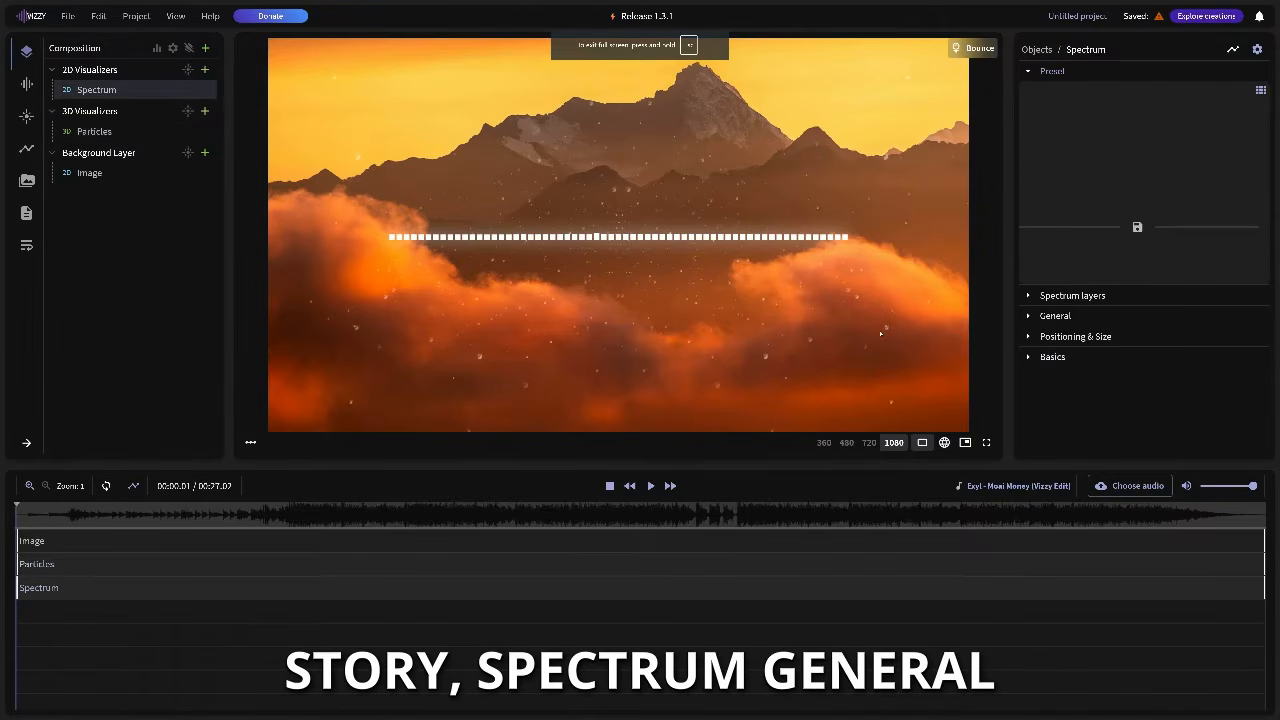
click(1029, 316)
scroll(1060, 380, down, 4)
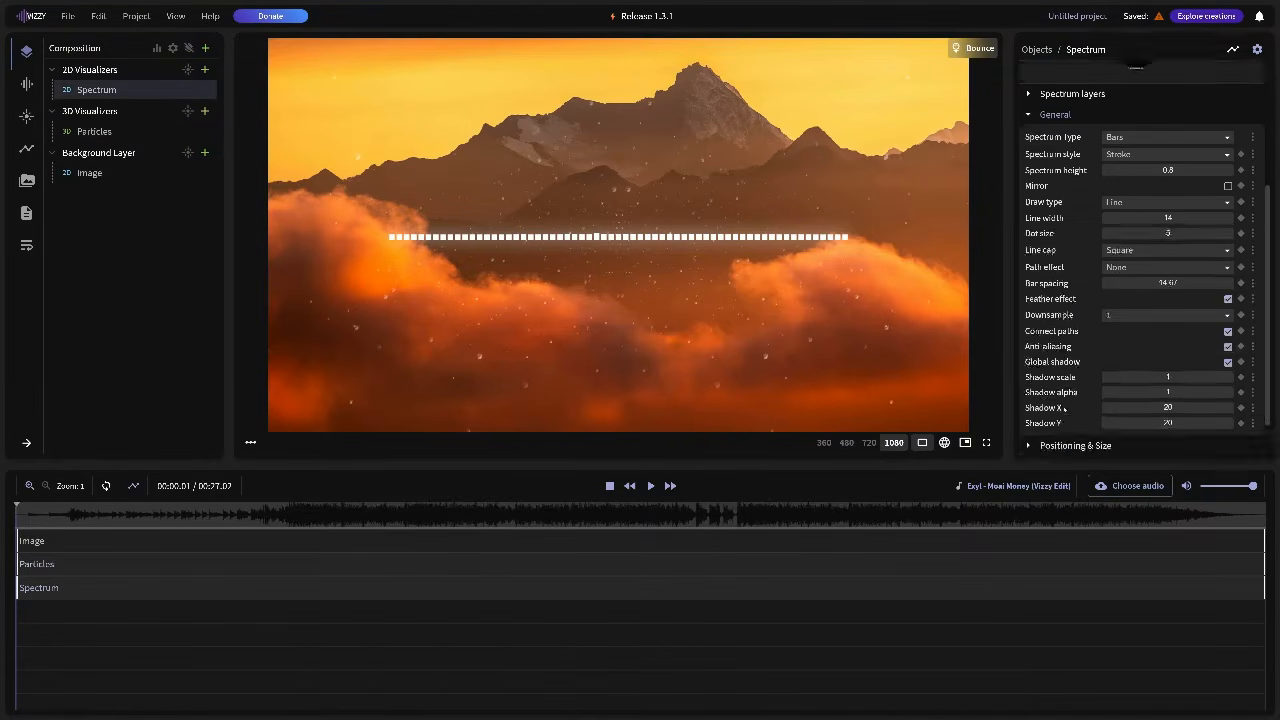
click(1047, 424)
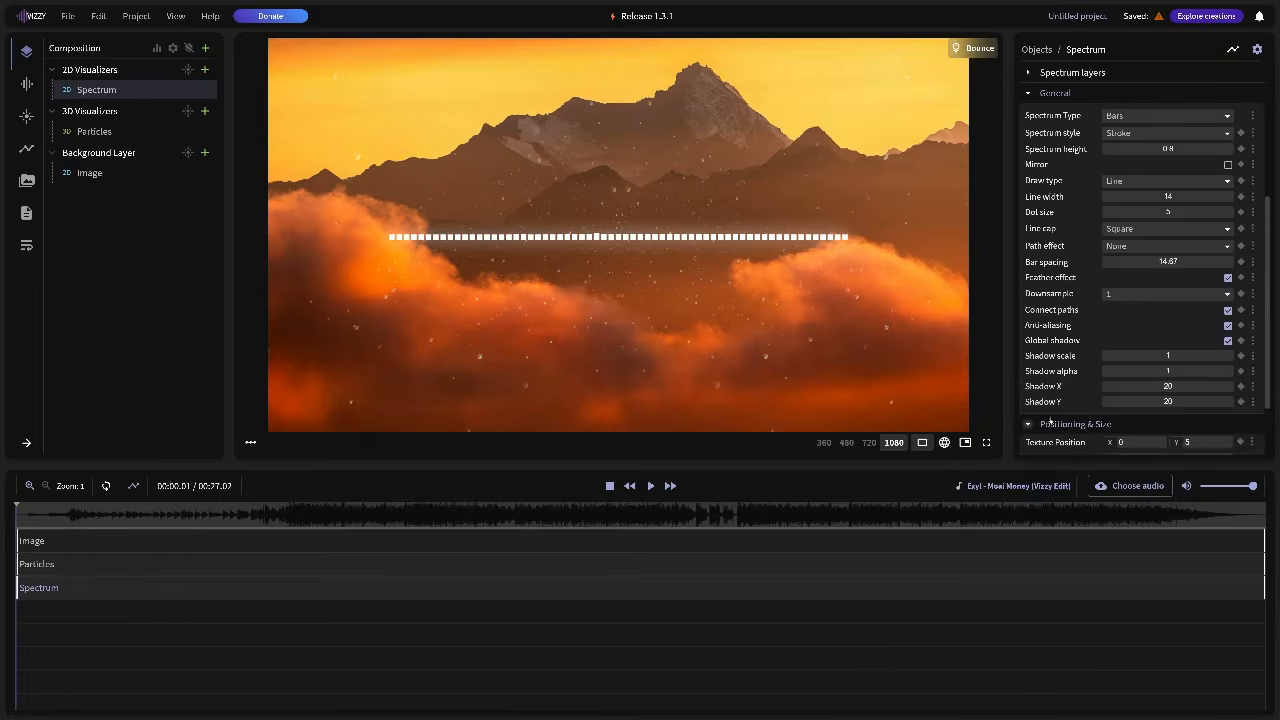
scroll(1070, 410, down, 2)
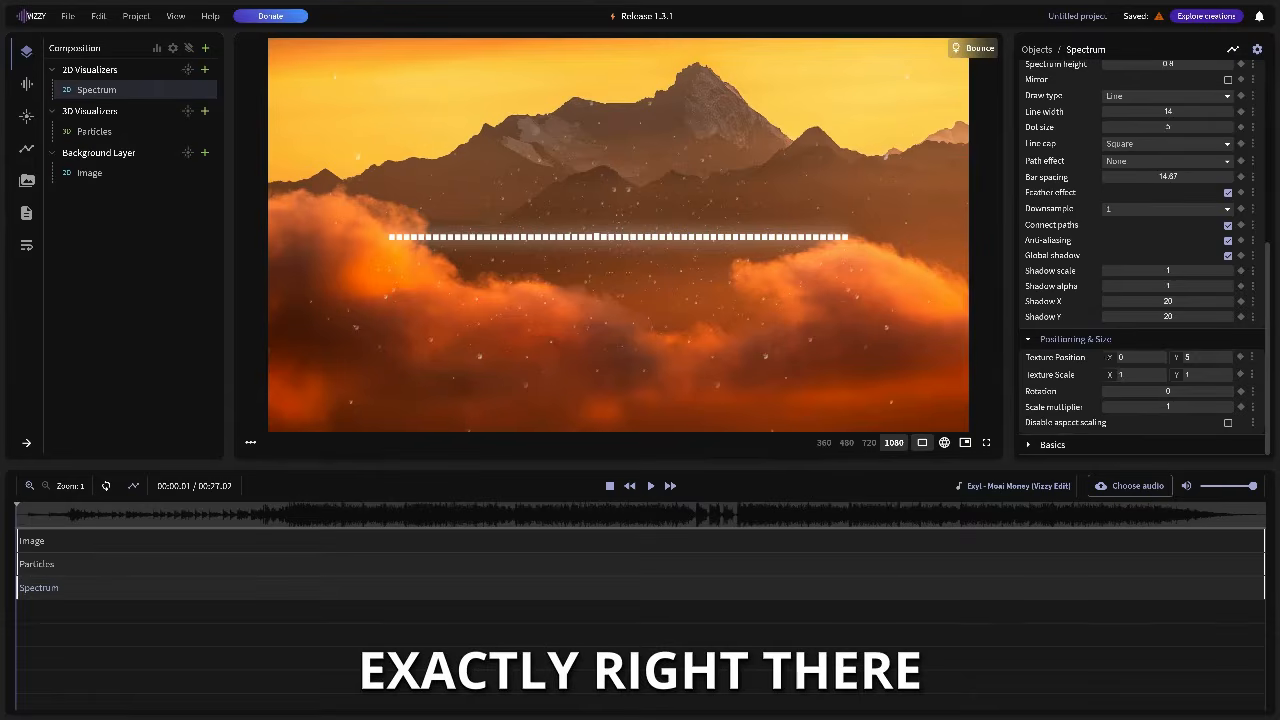
drag(1118, 357, 1204, 374)
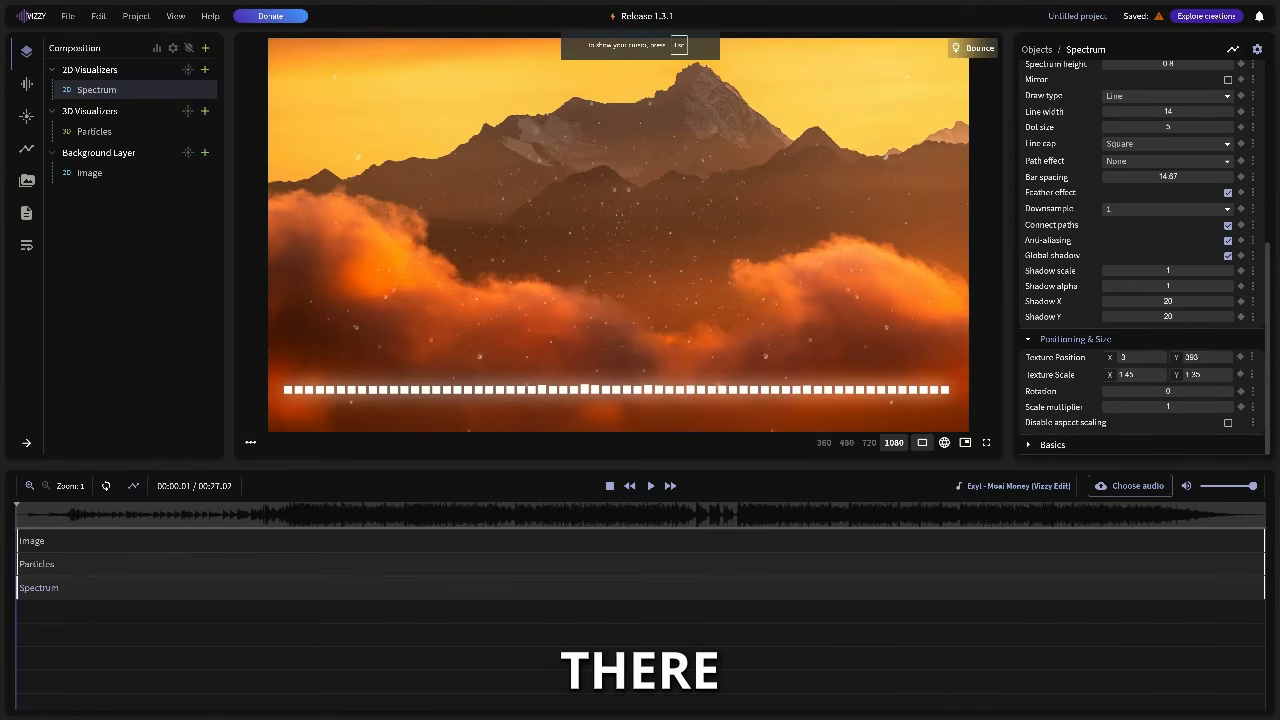
click(650, 485)
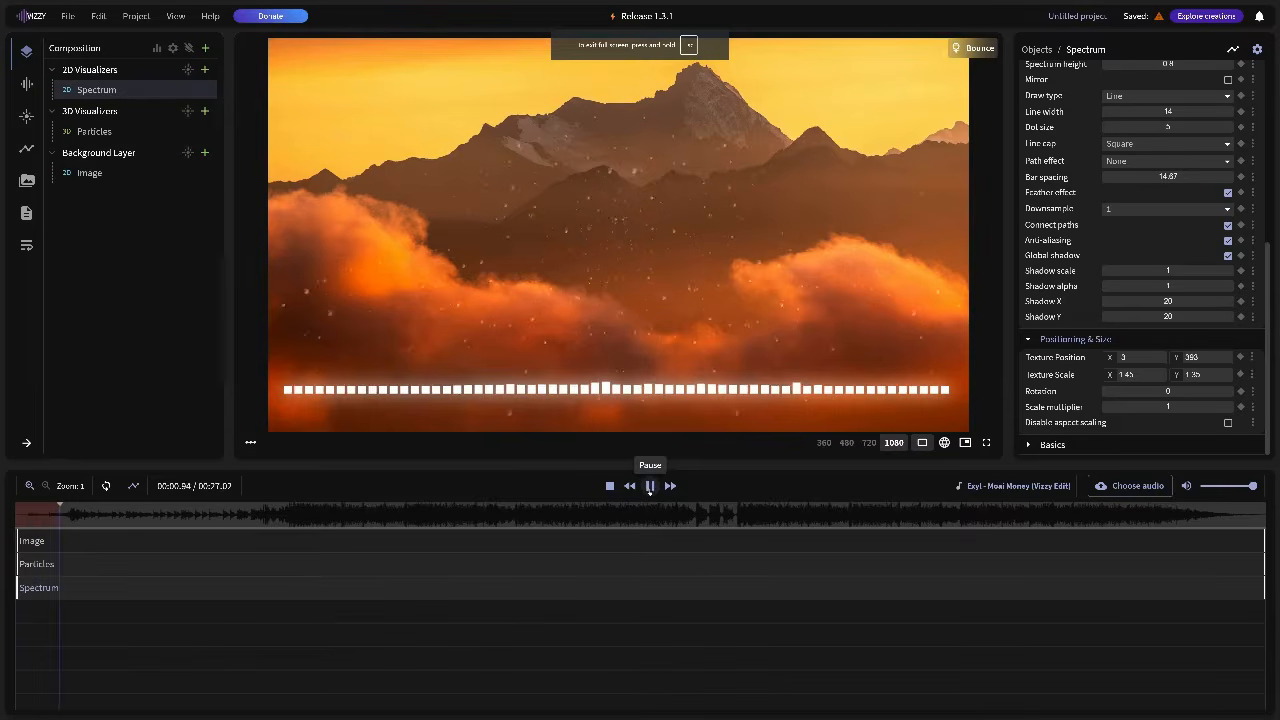
click(650, 486)
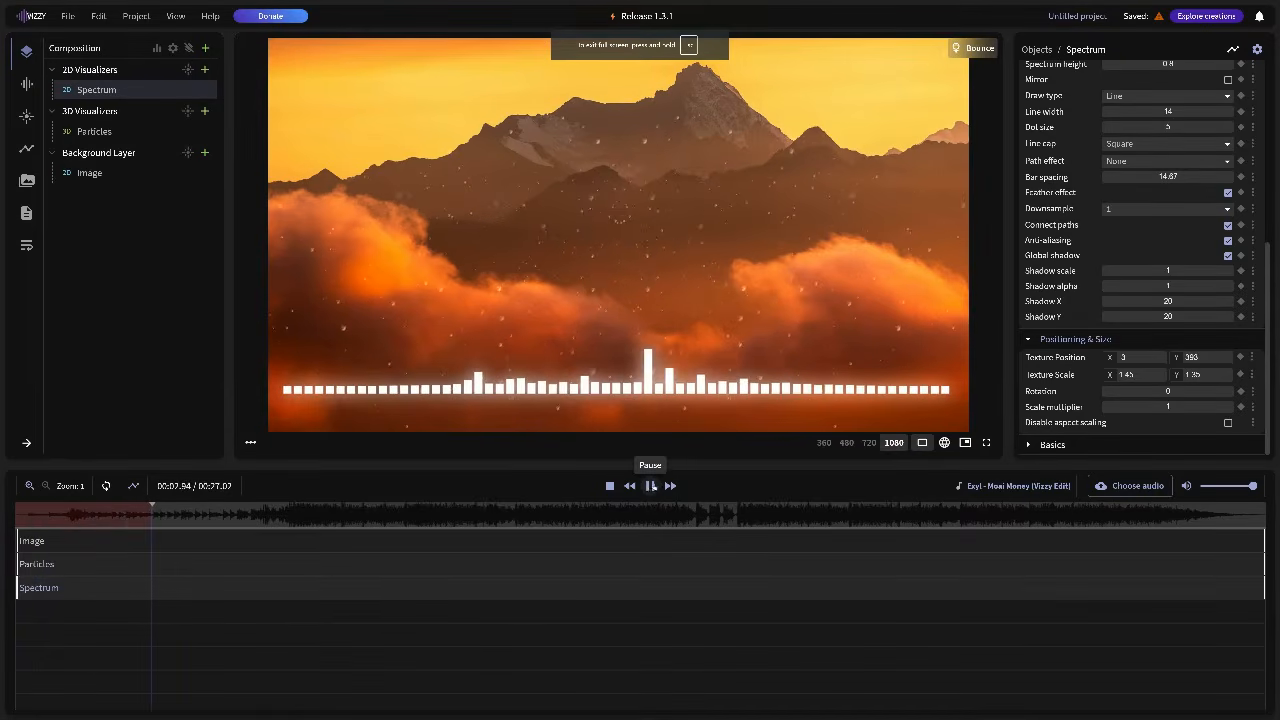
Replace the background Image with the flaming LOOSER tattoo picture and look over the item types available for the Background Layer
click(89, 173)
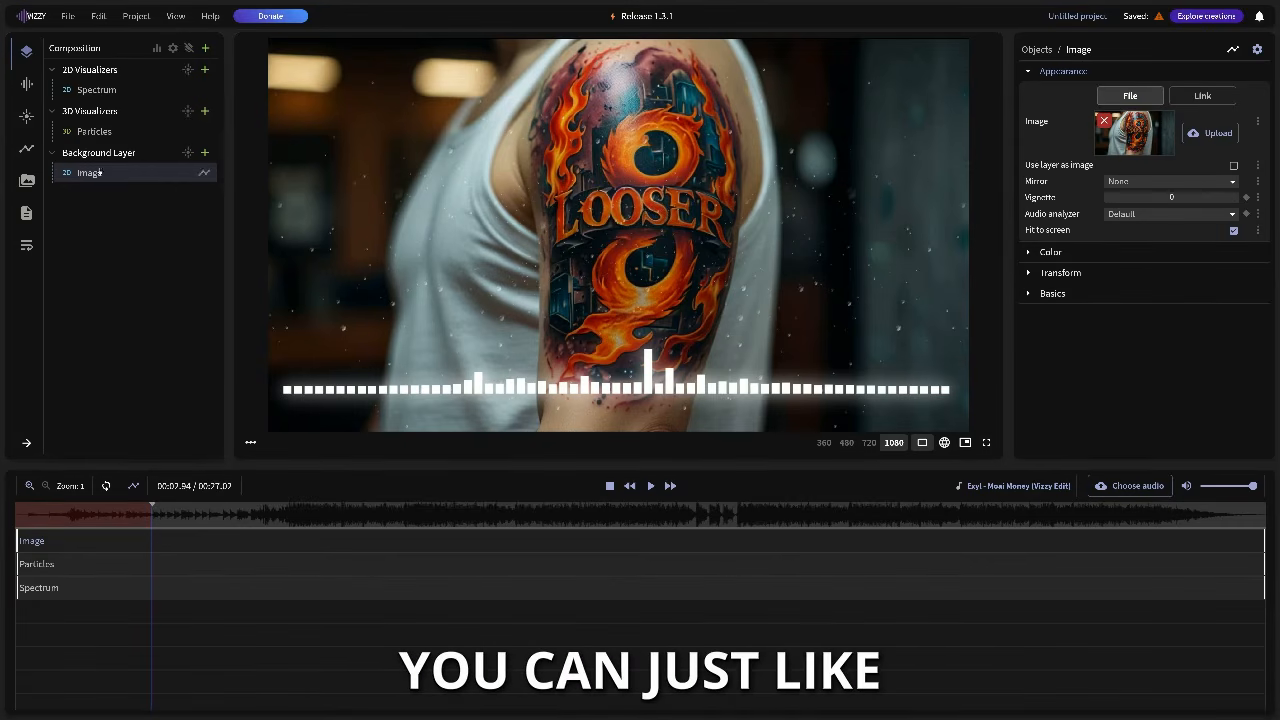
click(205, 152)
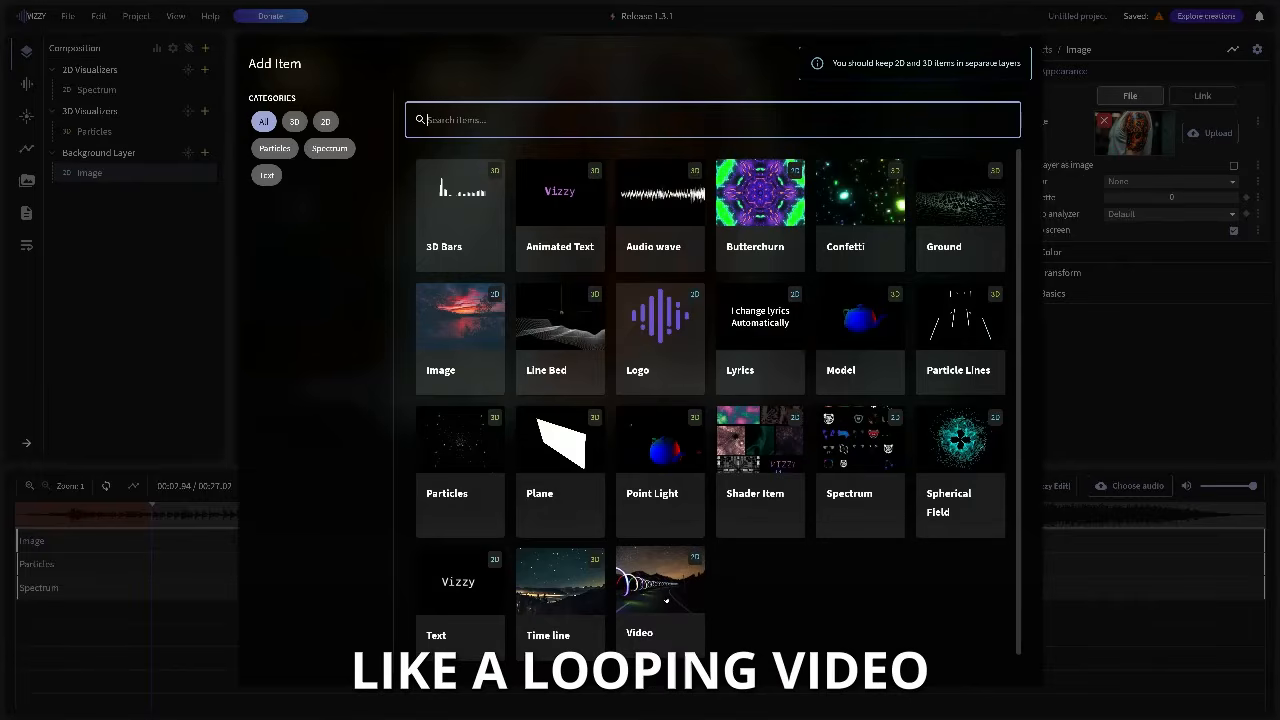
click(677, 18)
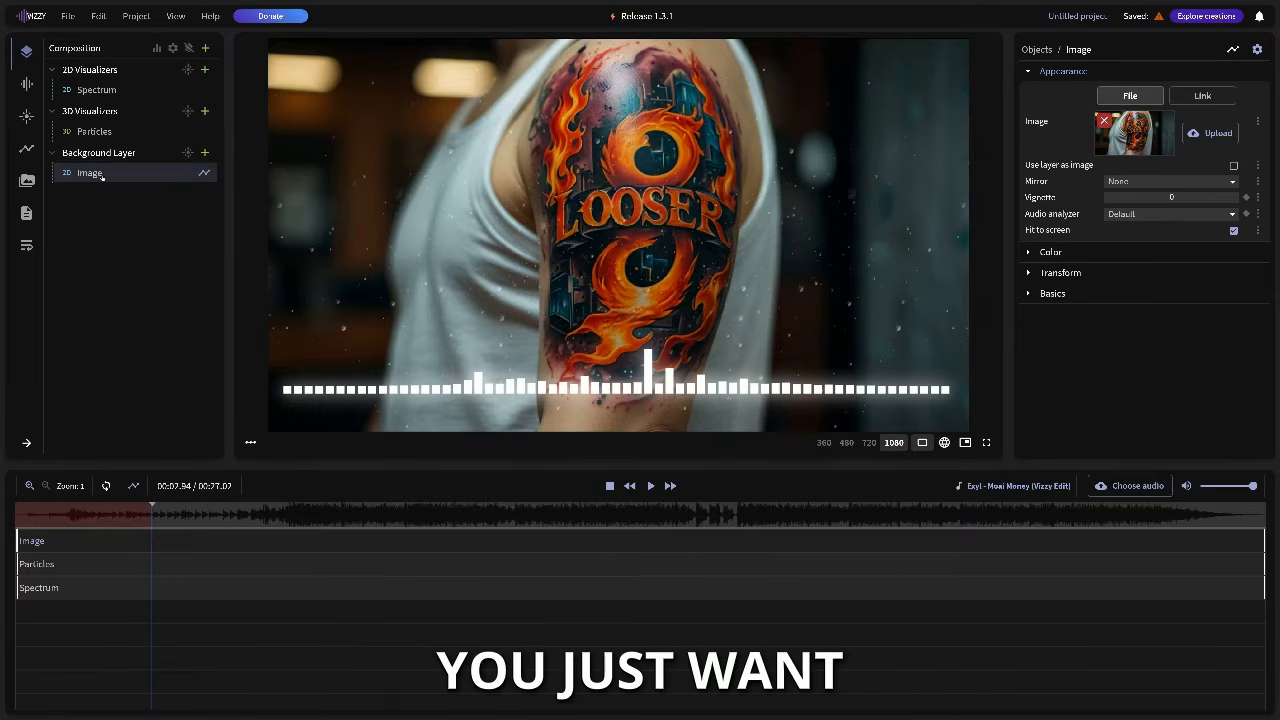
click(205, 153)
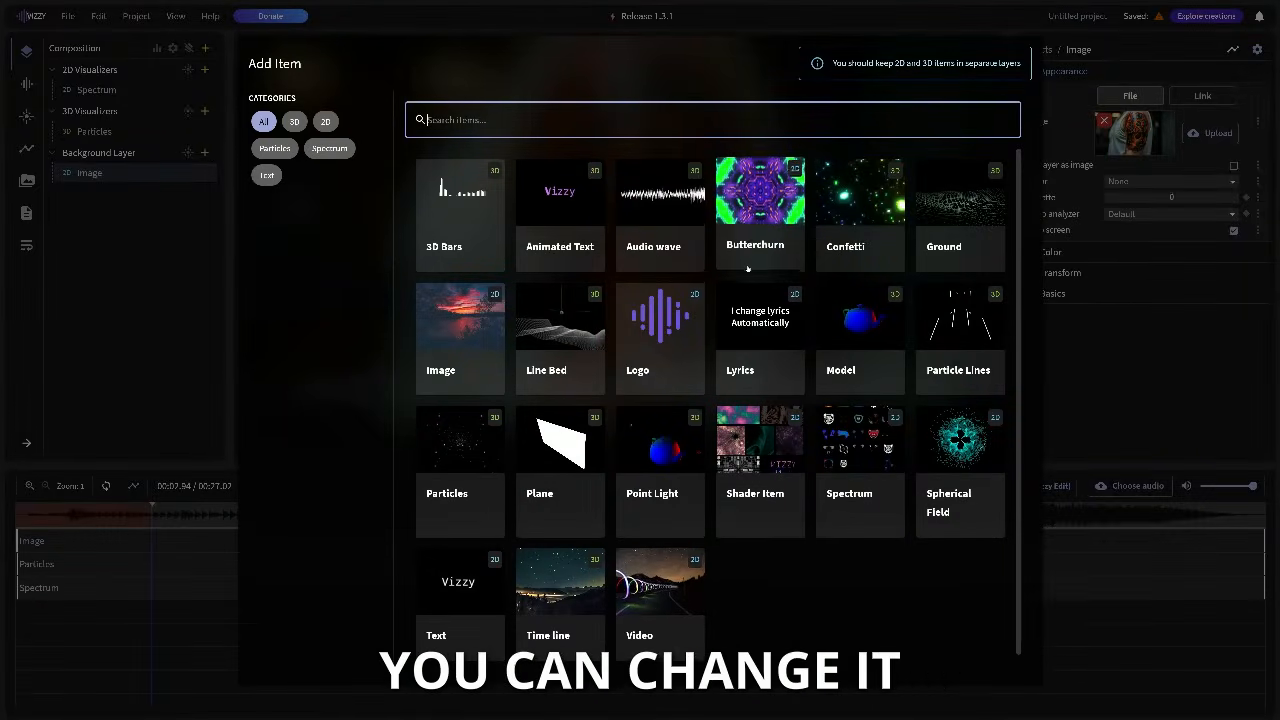
click(142, 238)
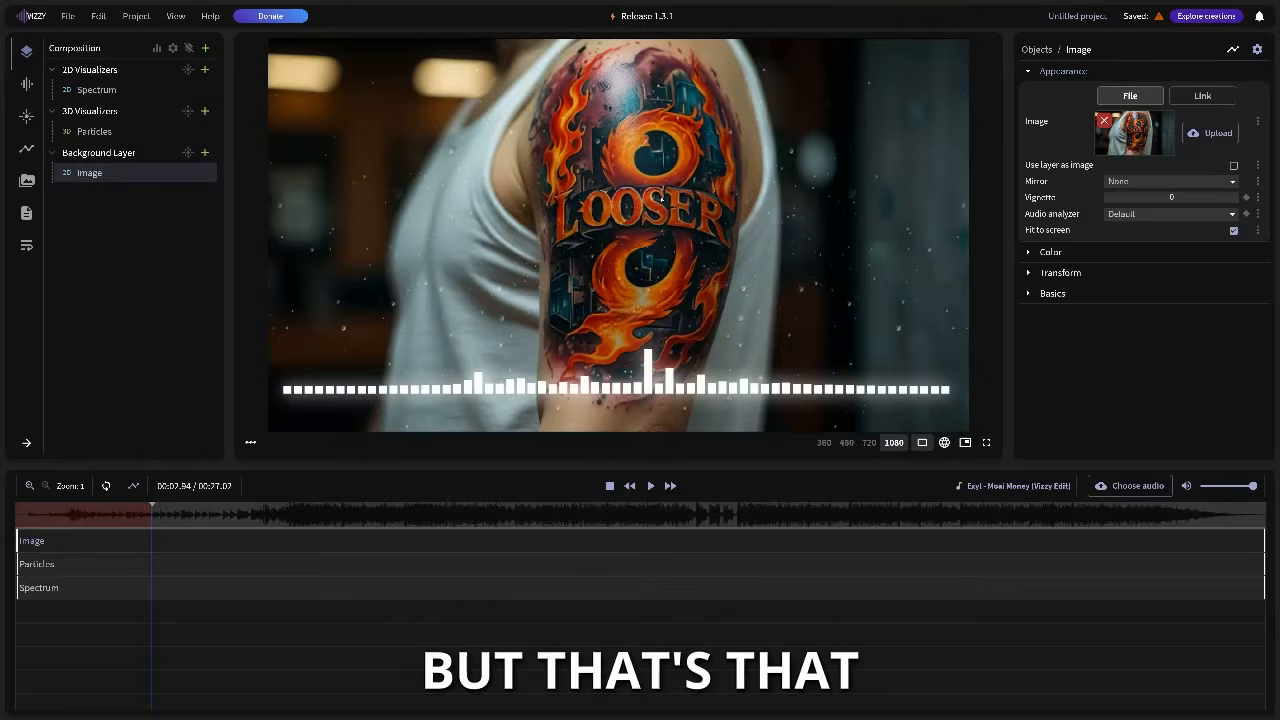
Load Looser Take 2Final.wav as the project's audio and preview the visualizer for a few seconds
click(1128, 485)
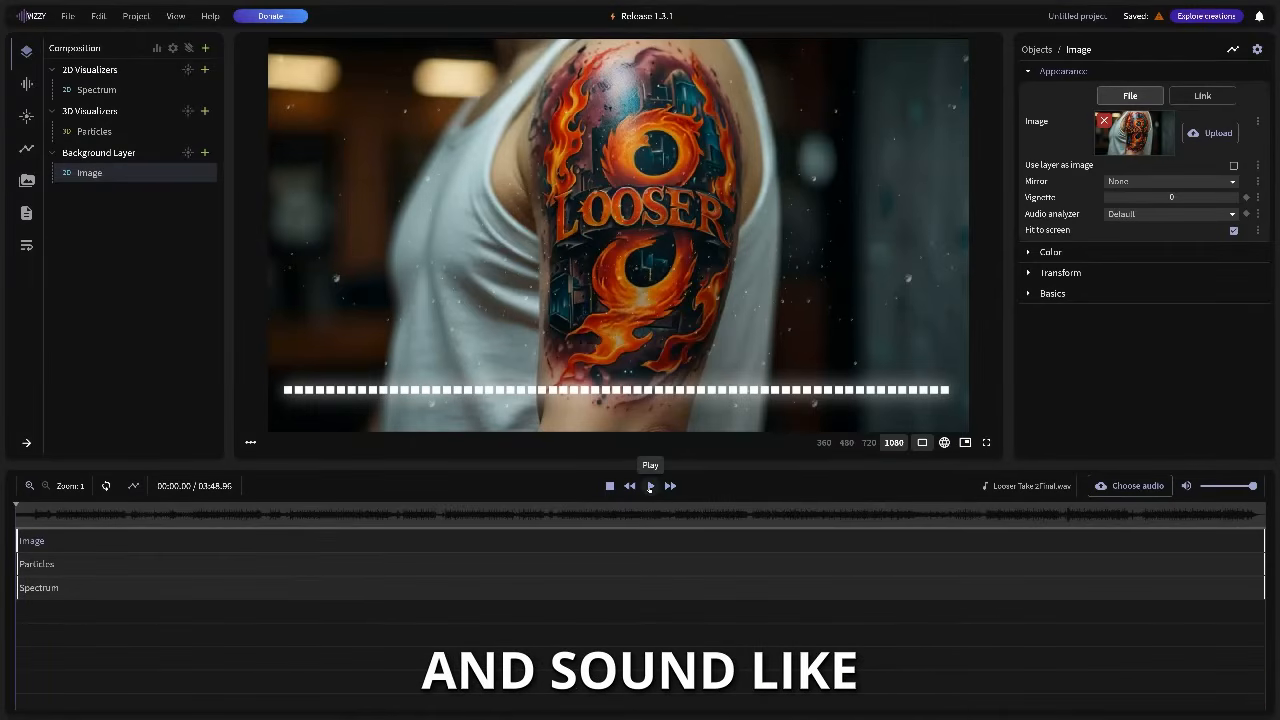
click(650, 487)
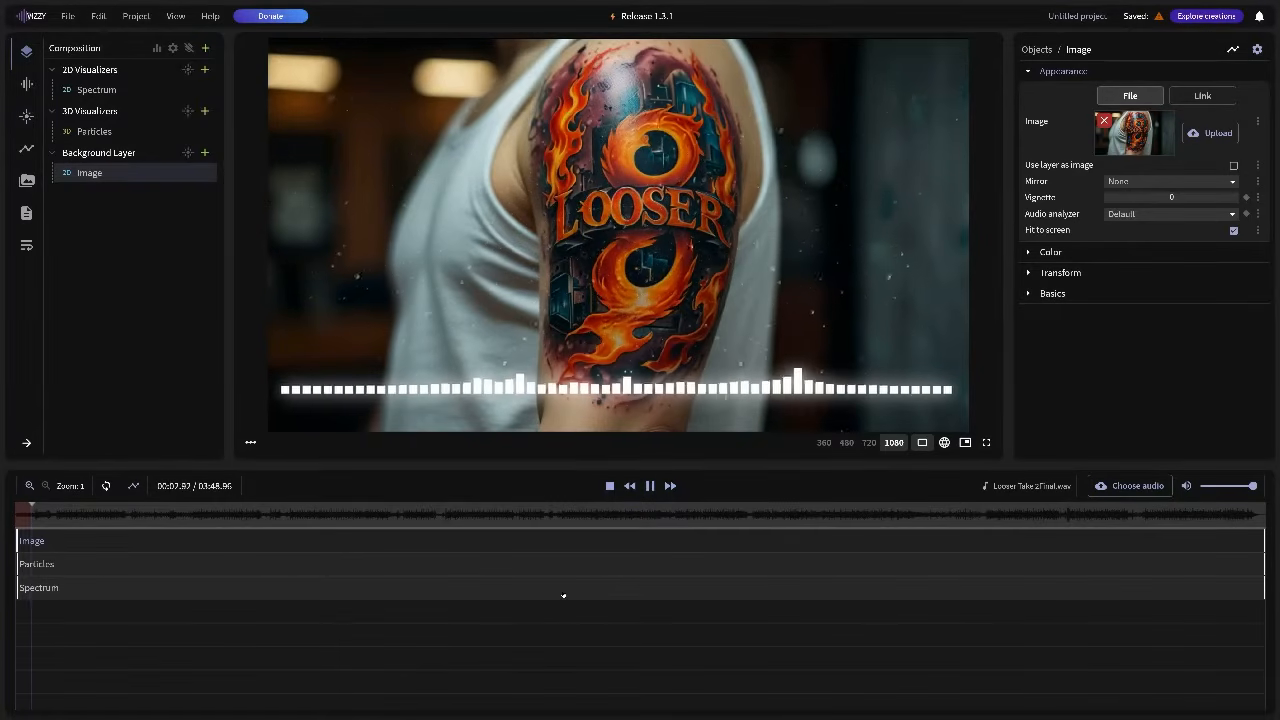
click(649, 487)
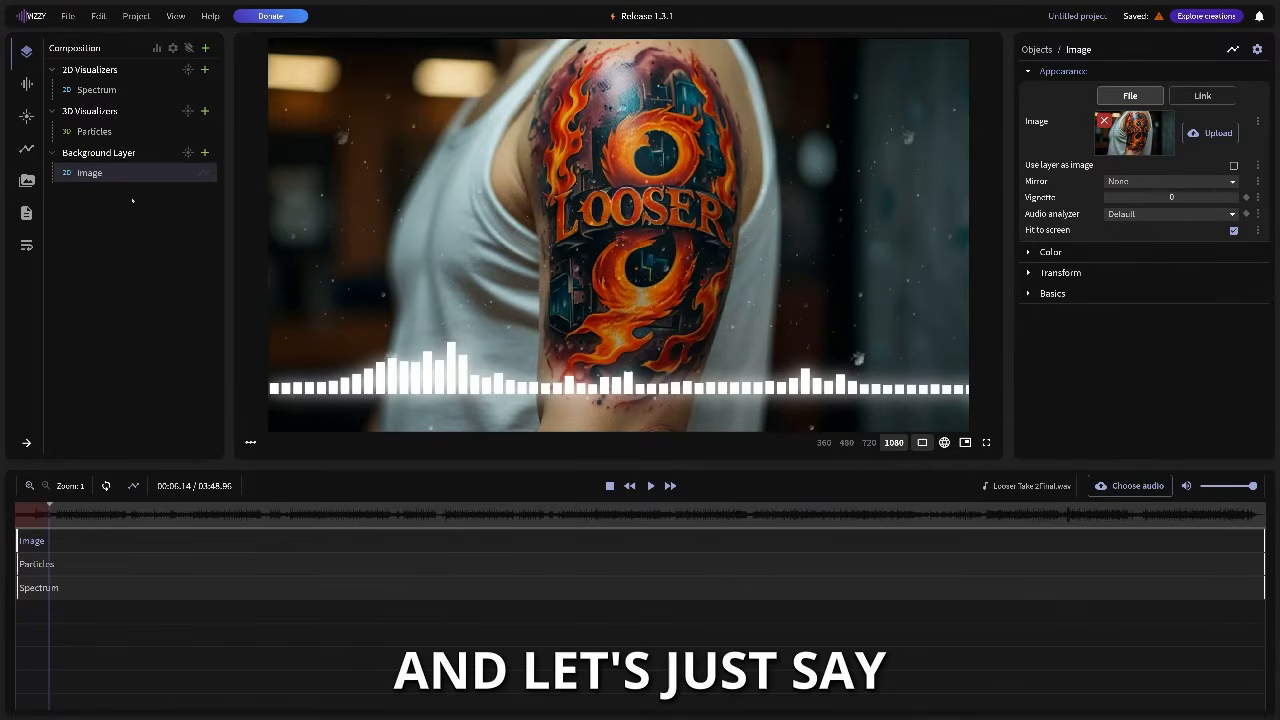
Apply the segmented green-to-orange bar preset to Spectrum
click(100, 90)
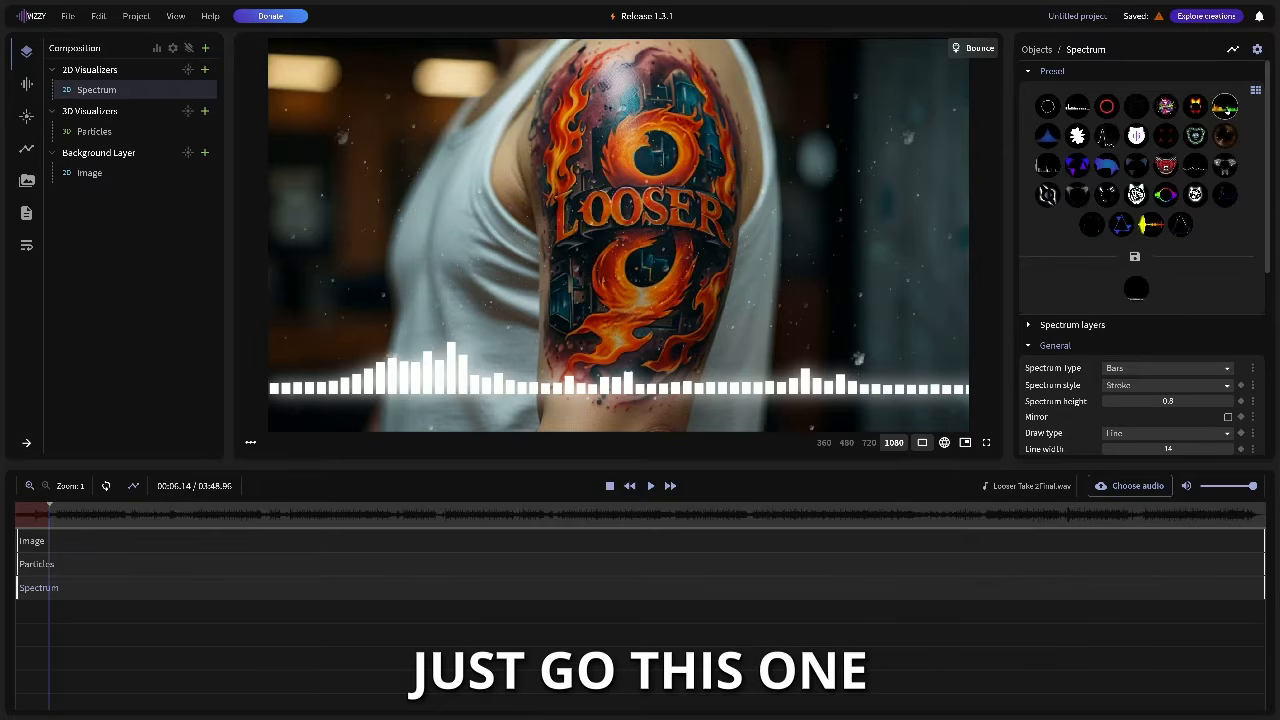
click(1227, 109)
click(804, 408)
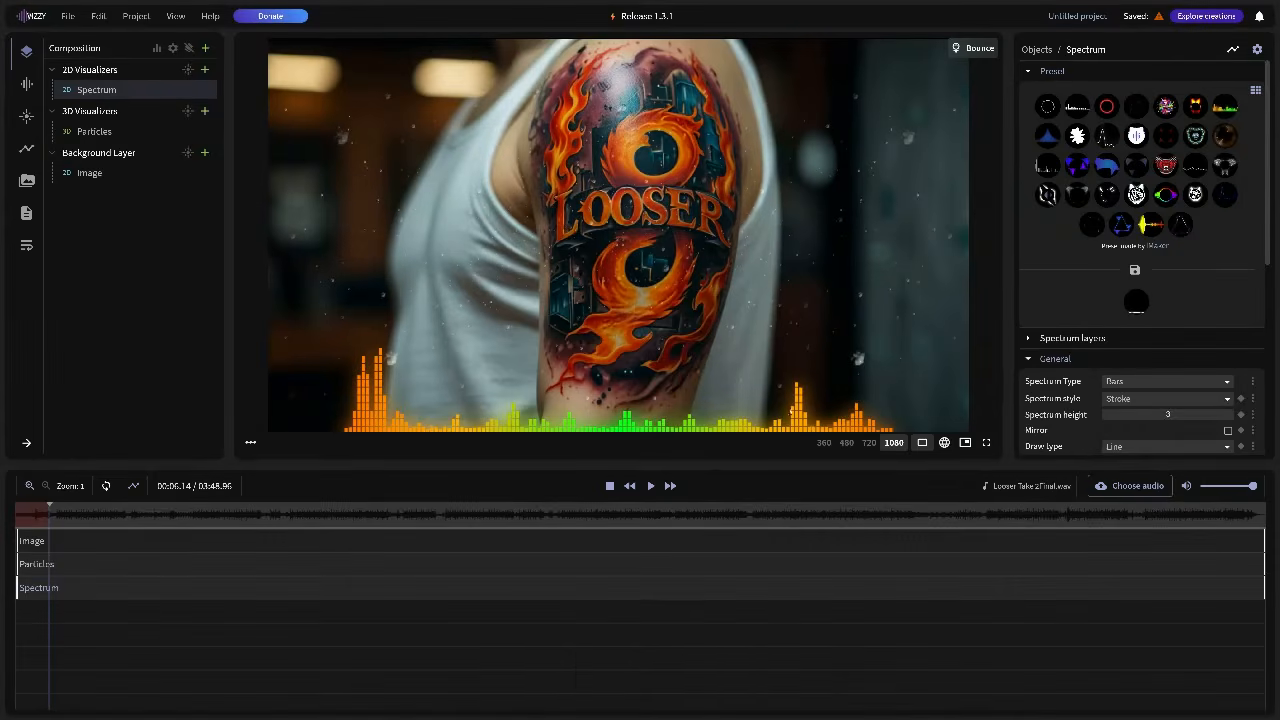
Set Spectrum's texture scale X to 2.35 so the bars span the frame's width, and preview the playback
scroll(1043, 438, down, 5)
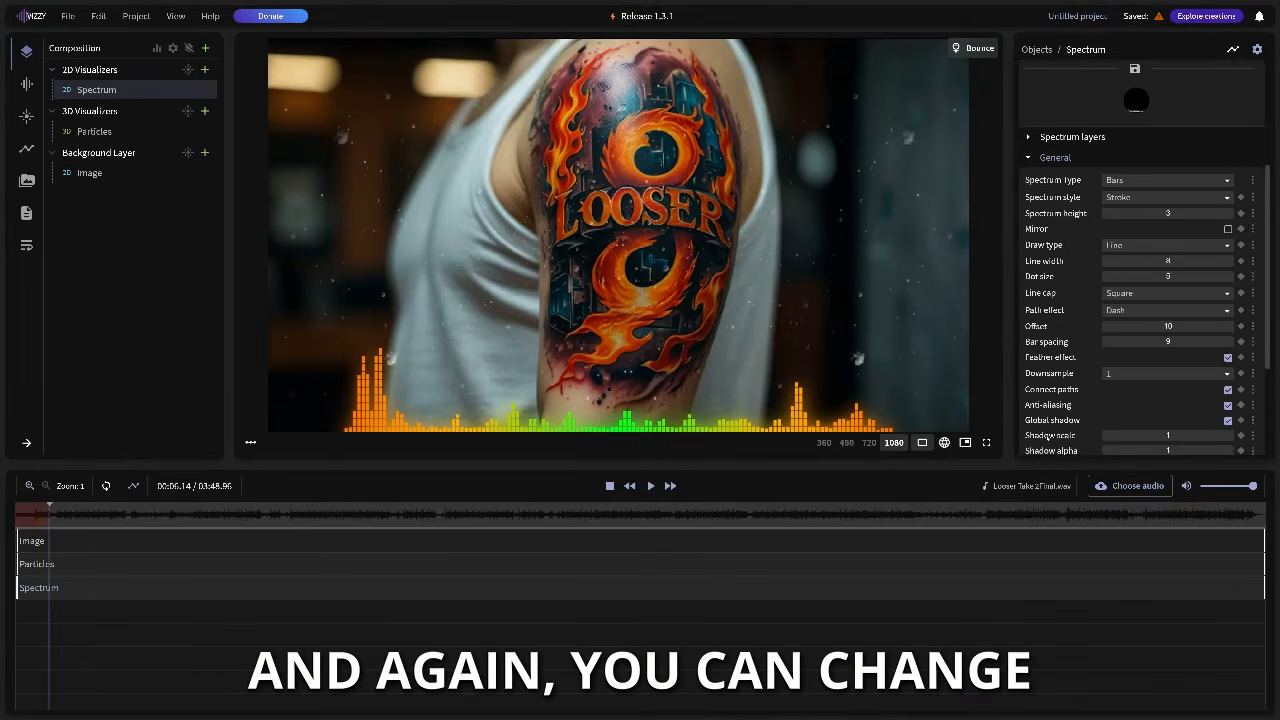
mouse_move(1111, 374)
mouse_down()
mouse_move(1197, 374)
mouse_move(1125, 374)
mouse_up()
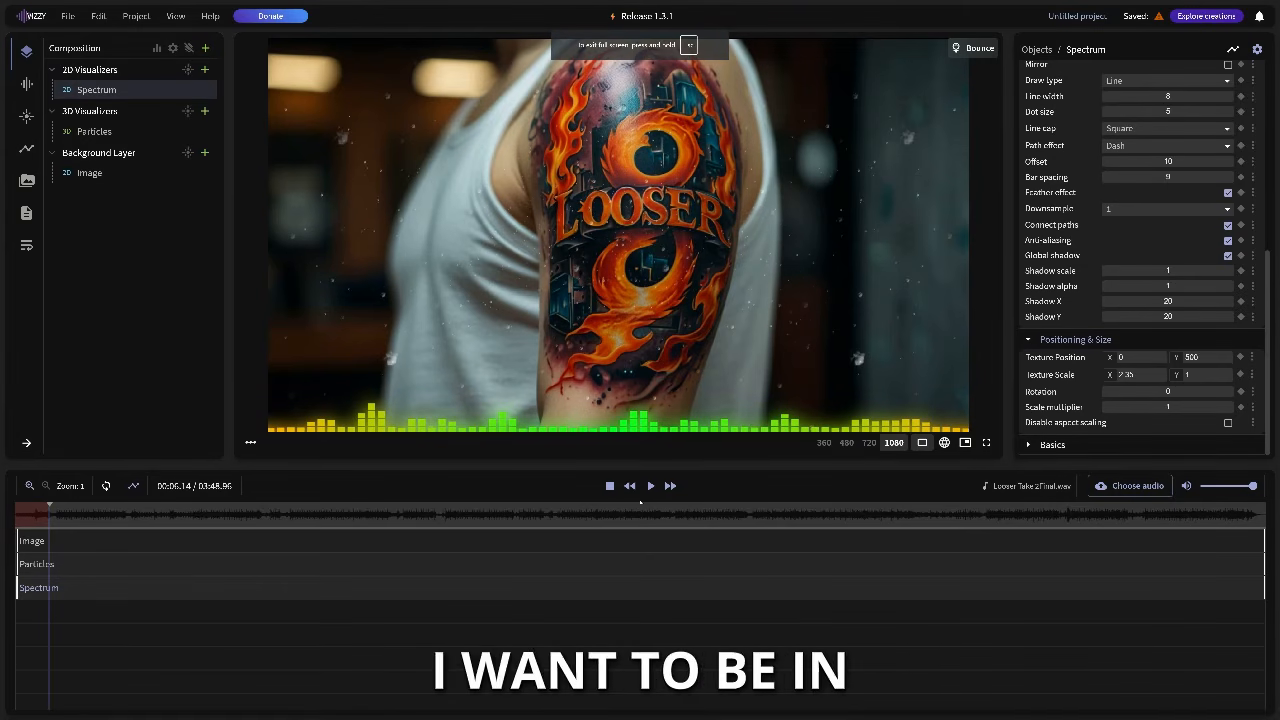
click(650, 485)
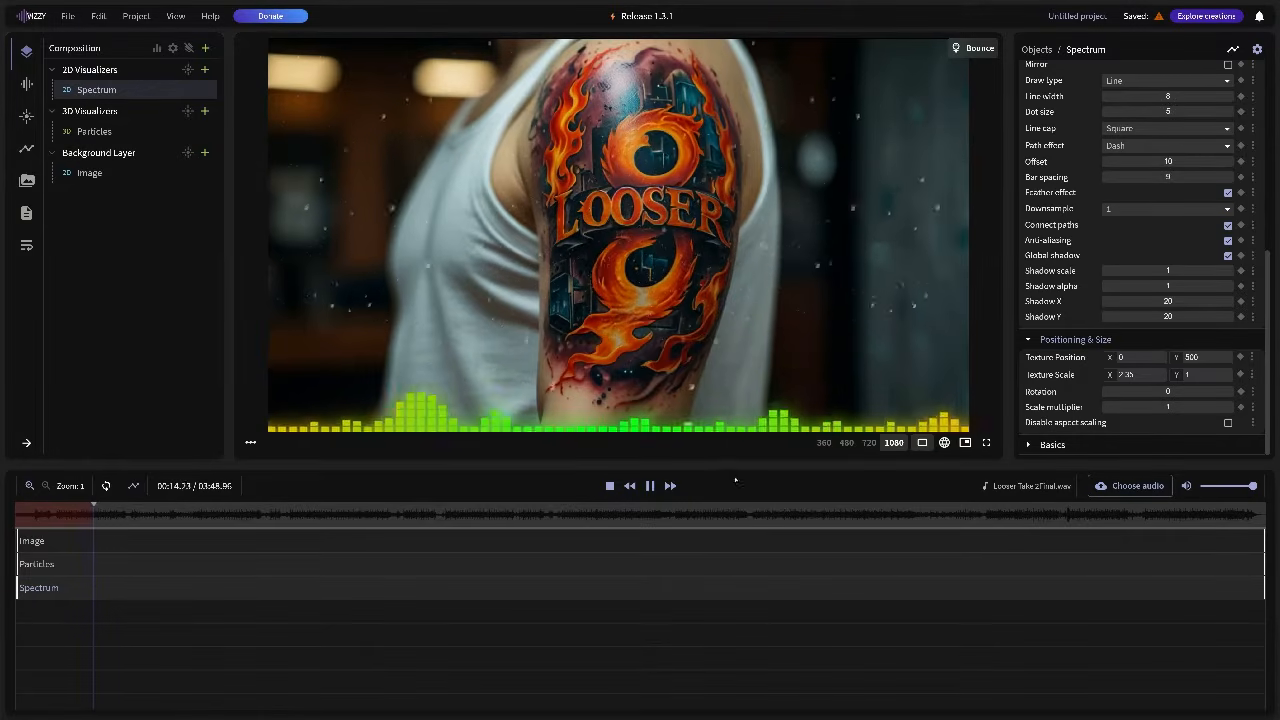
click(650, 485)
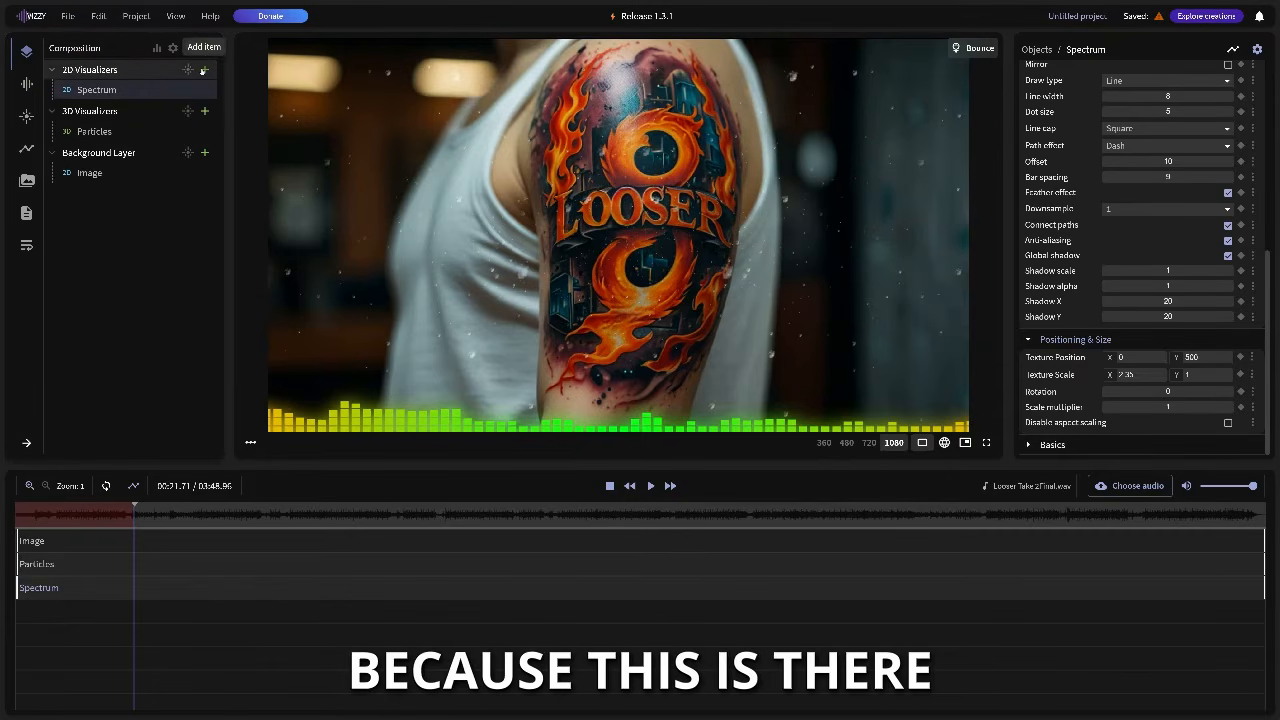
Add a Lyrics item to the 2D Visualizers layer and open its settings
click(204, 69)
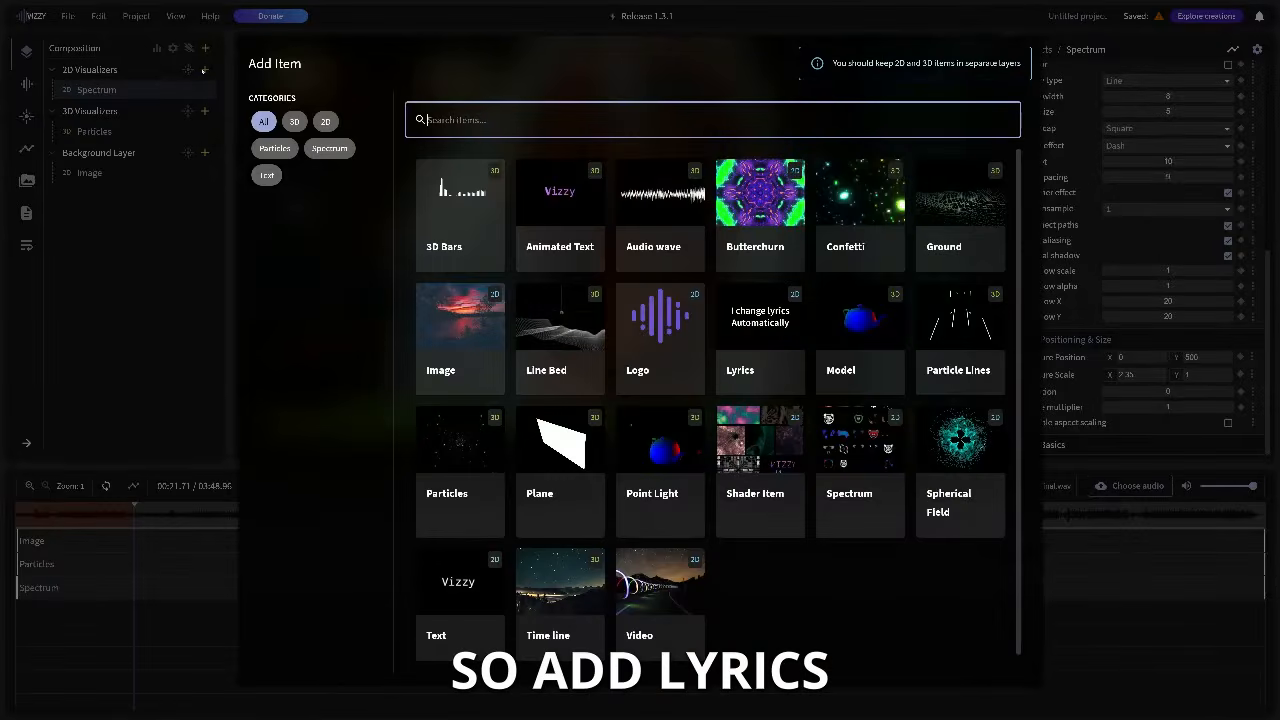
click(749, 331)
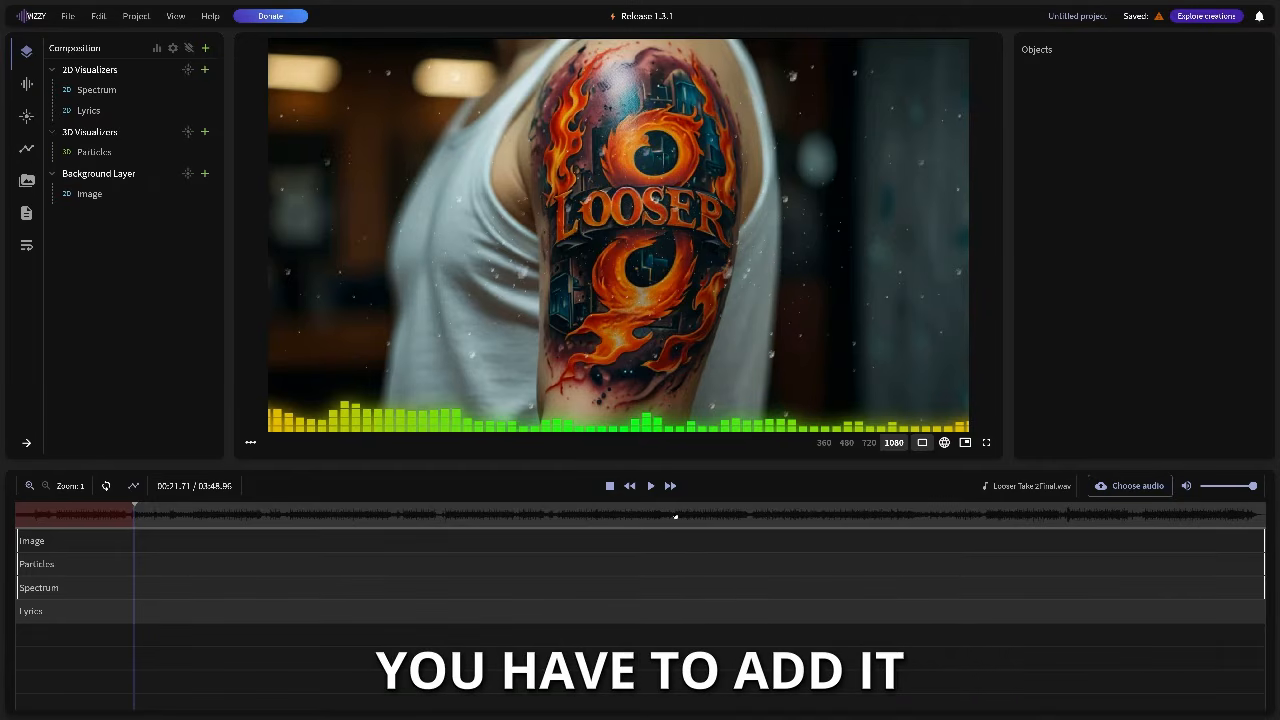
click(89, 110)
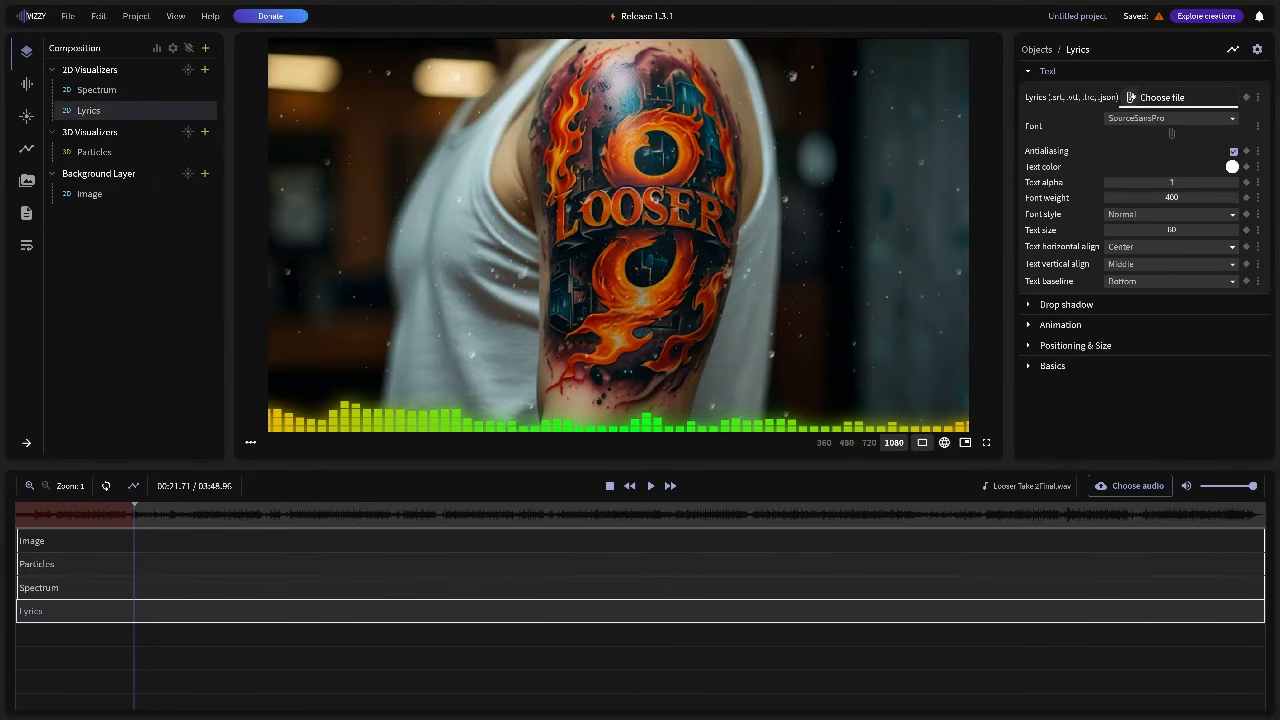
Play the song in short bursts, pausing at each sung line to read its start and end timestamps
click(650, 486)
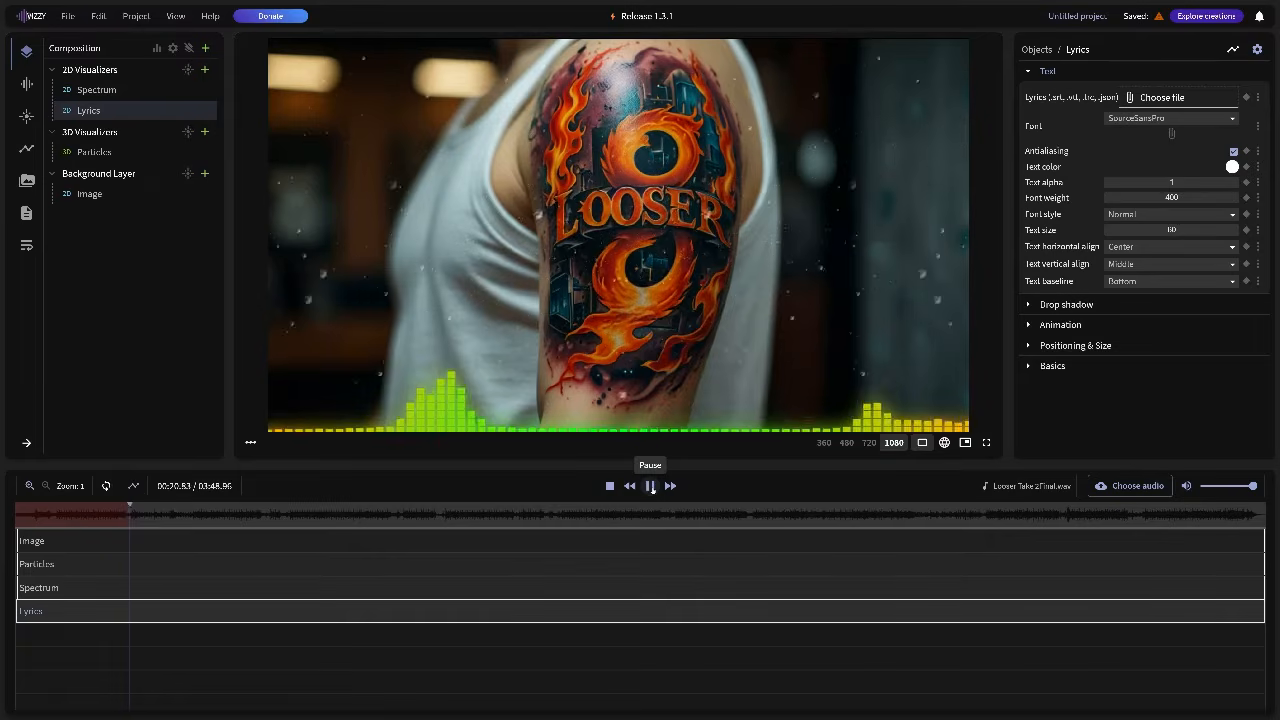
click(651, 486)
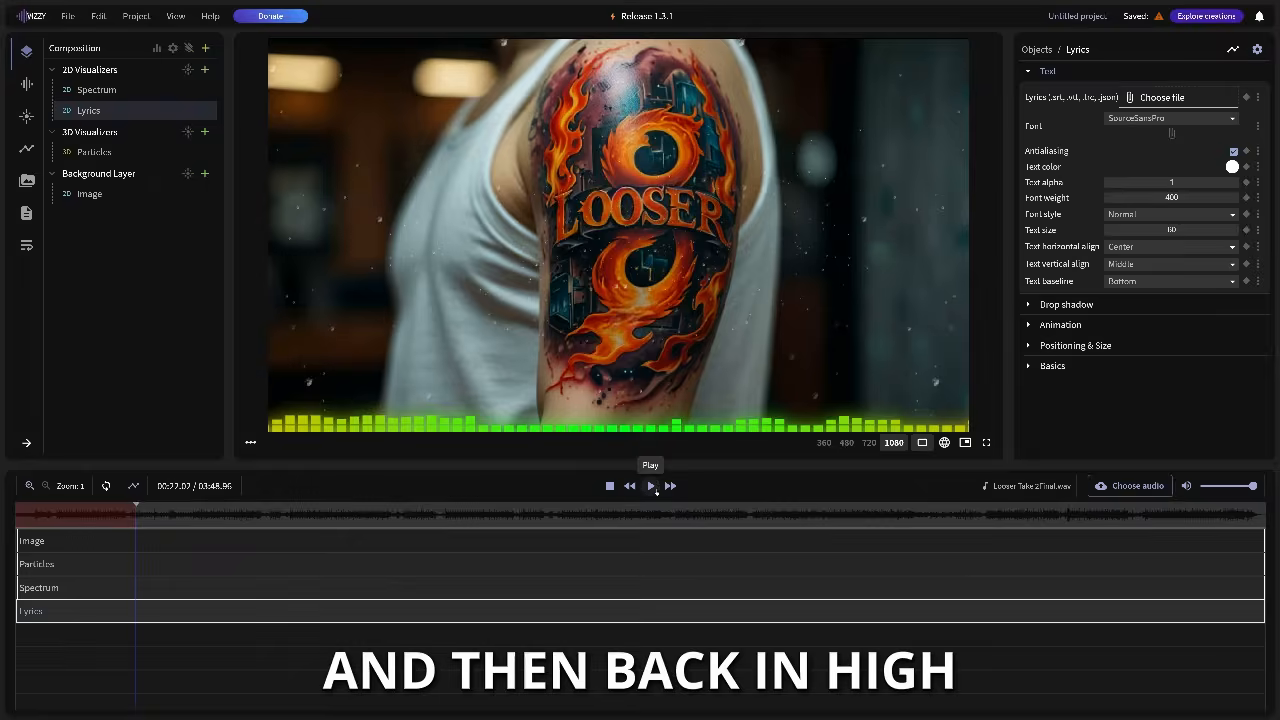
click(651, 487)
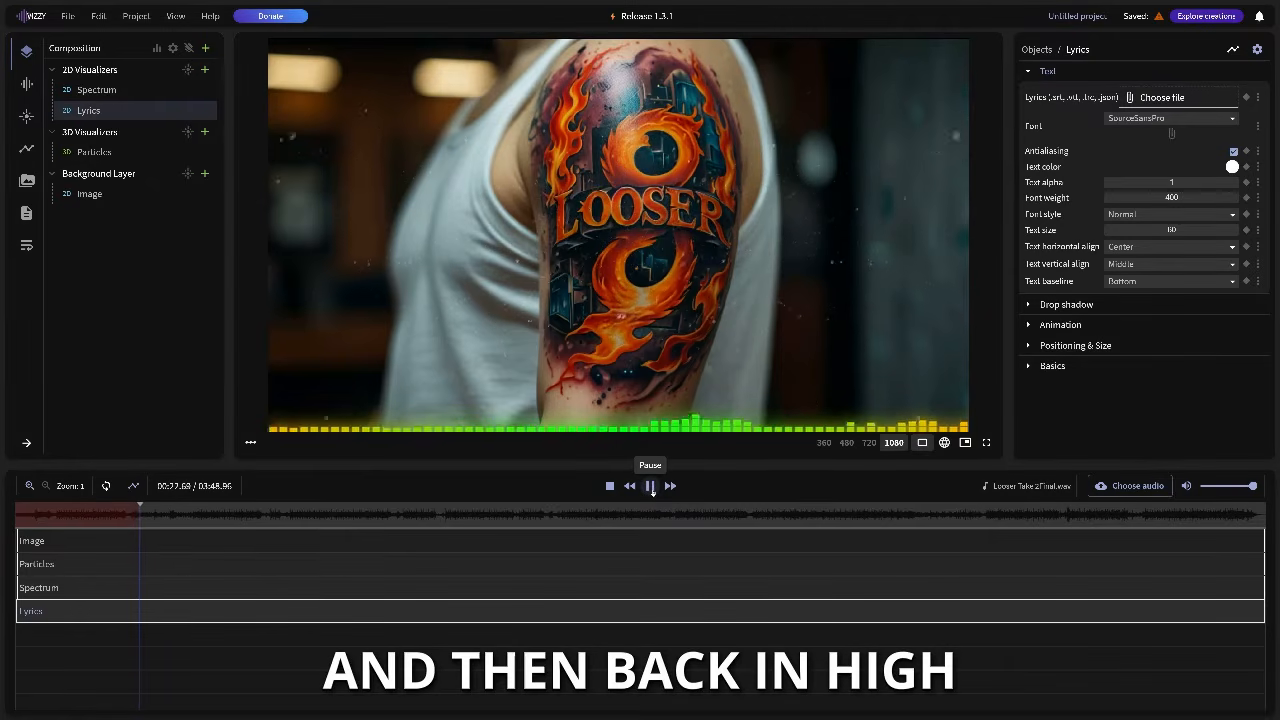
click(651, 487)
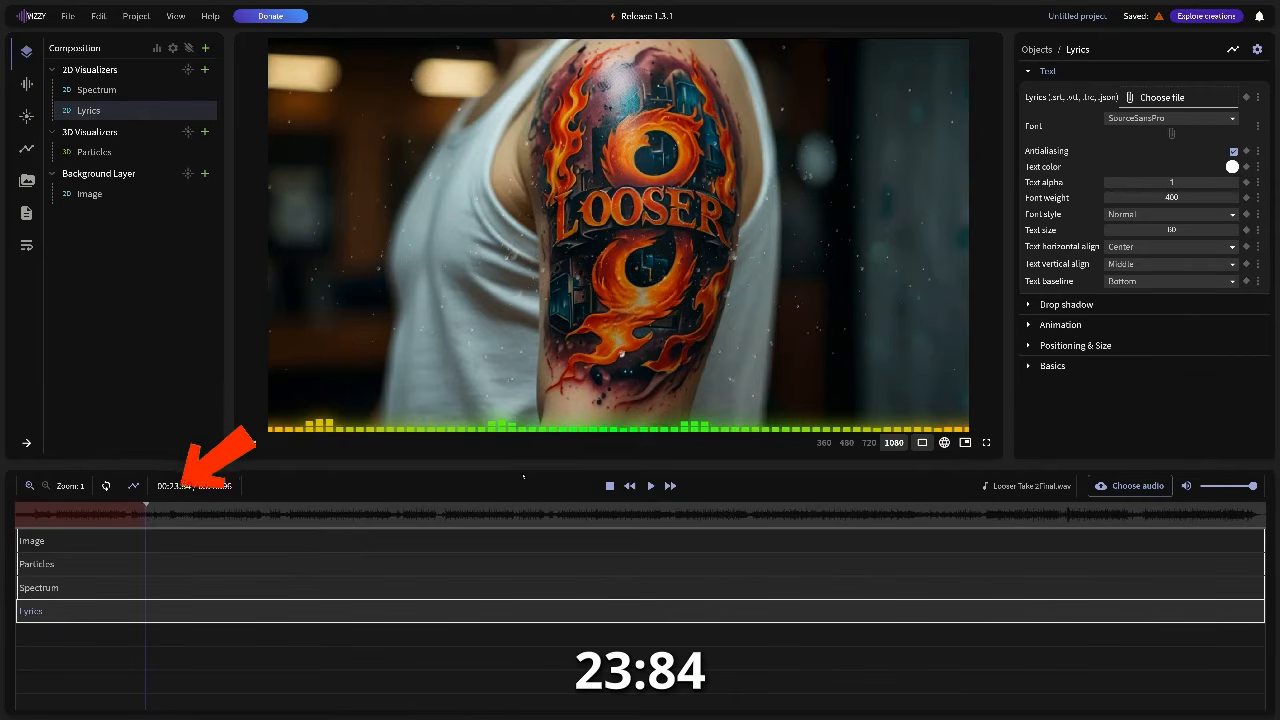
click(651, 486)
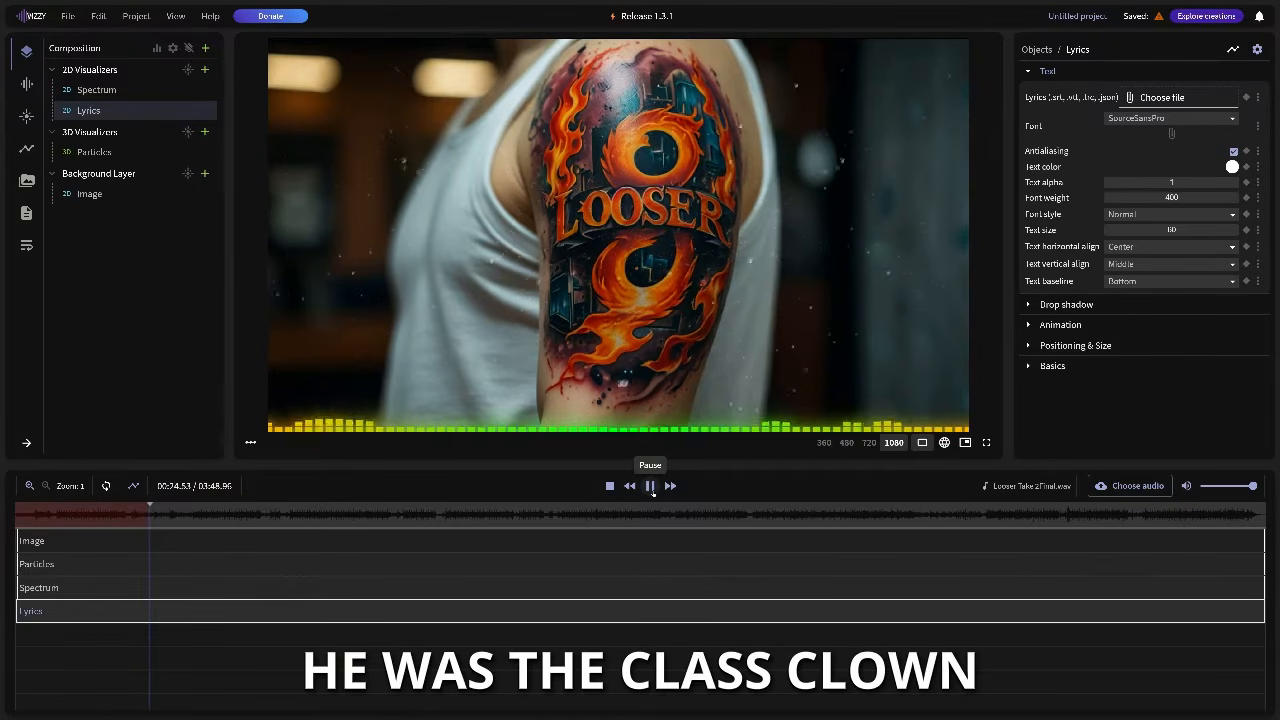
click(651, 486)
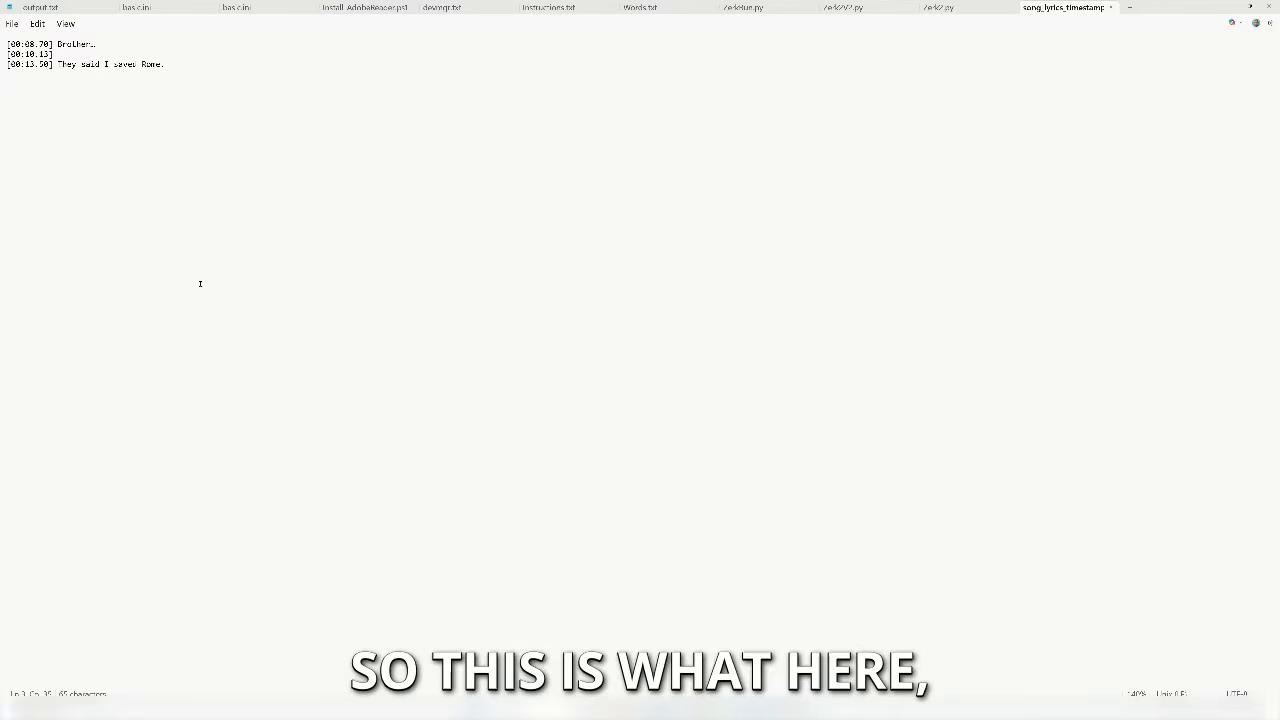
In the song_lyrics_timestamp text file, replace "Brother…" on the [00:08.70] line with "Back In High School"
scroll(236, 296, up, 17)
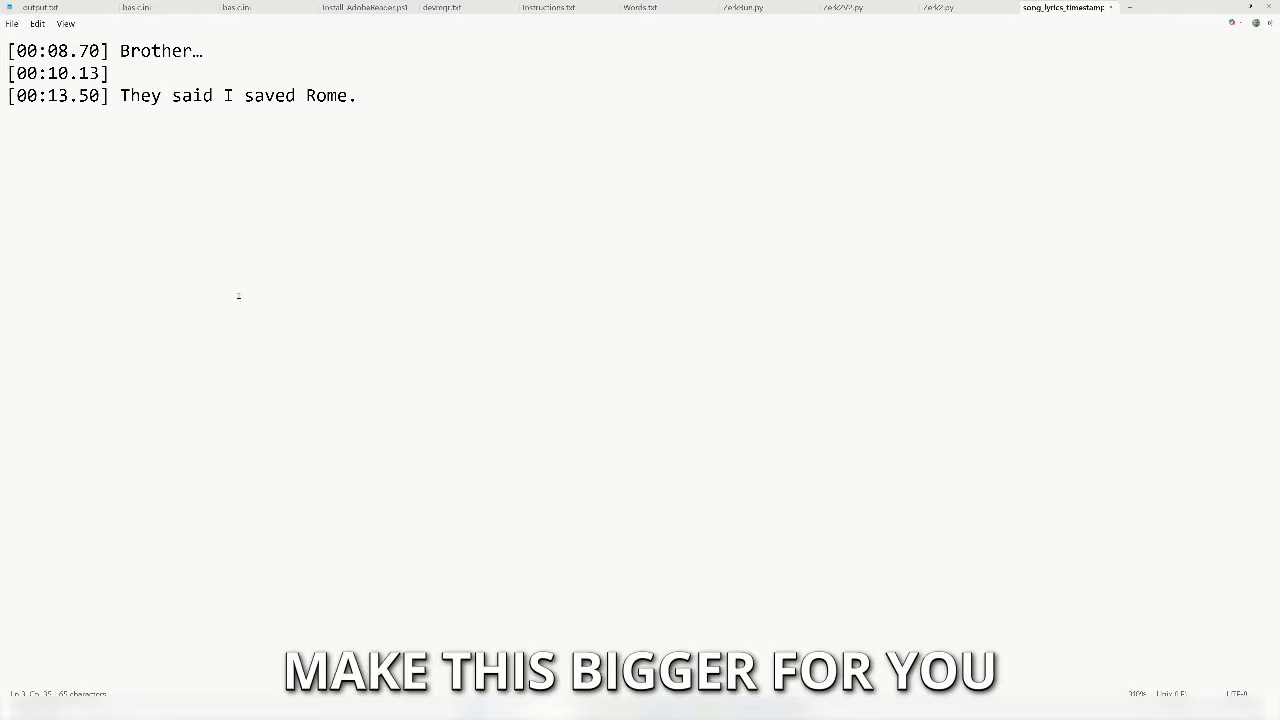
scroll(238, 296, up, 1)
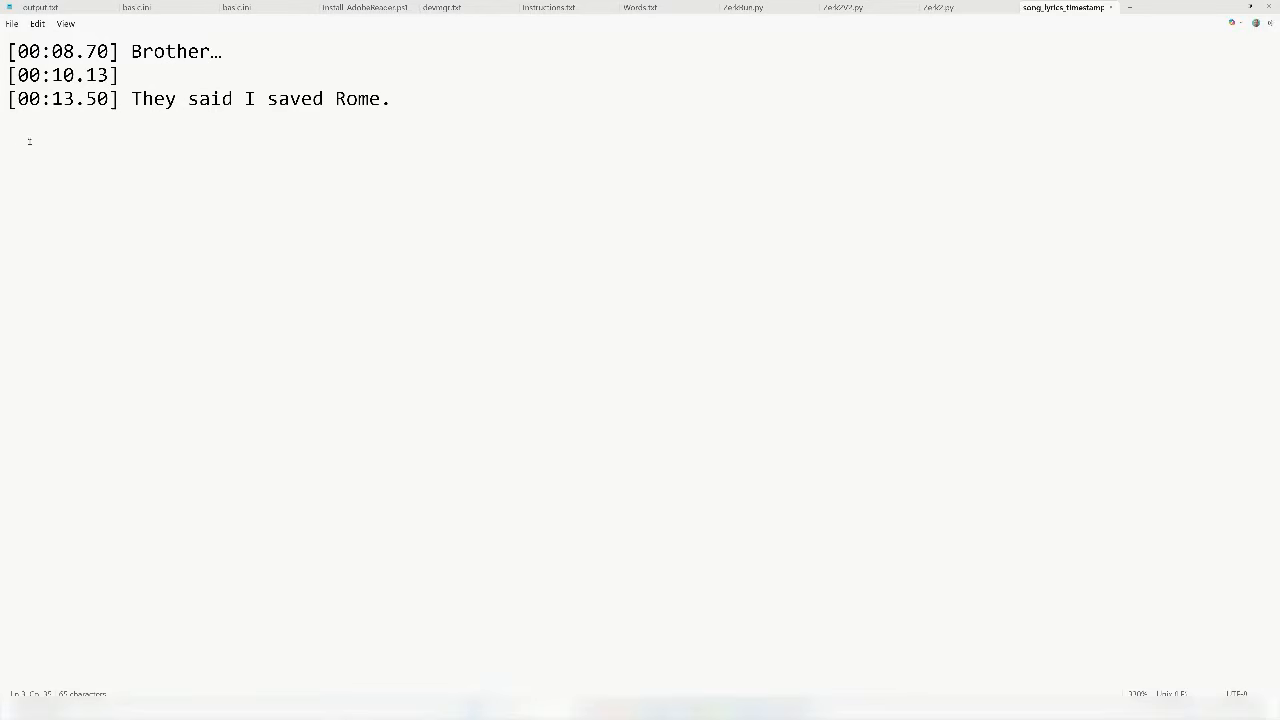
drag(222, 51, 131, 51)
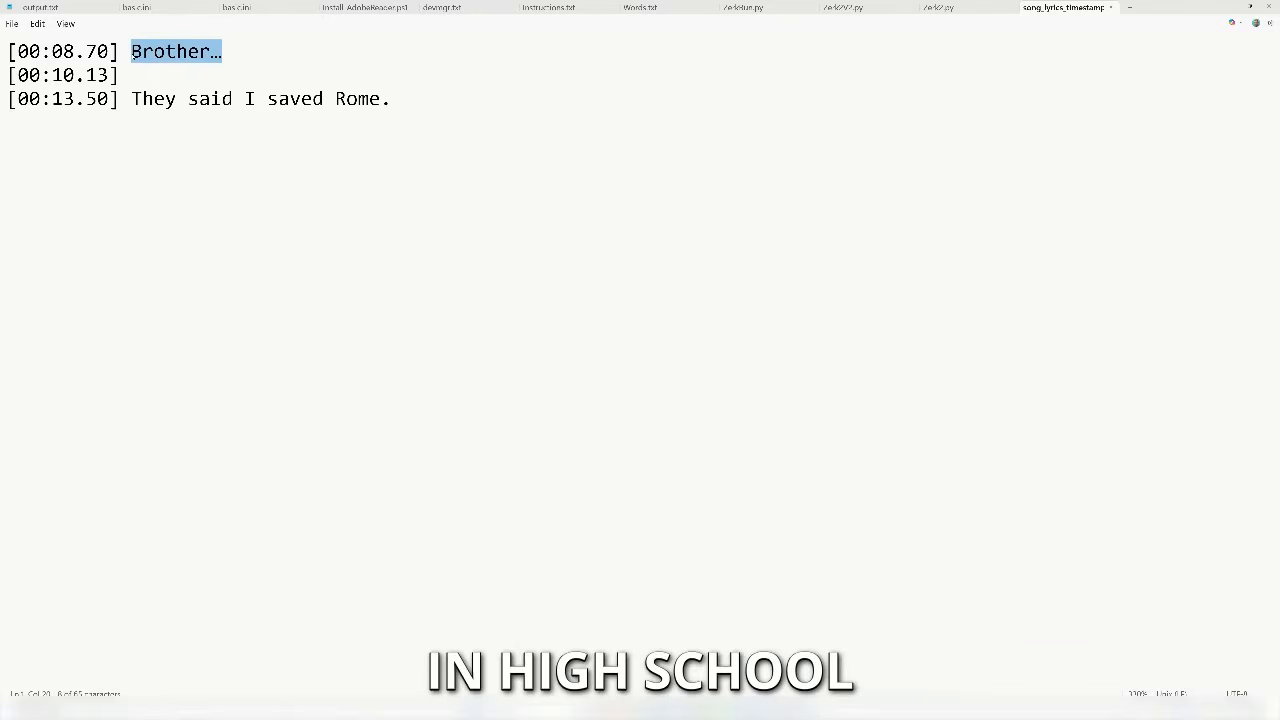
text(Back In Hi)
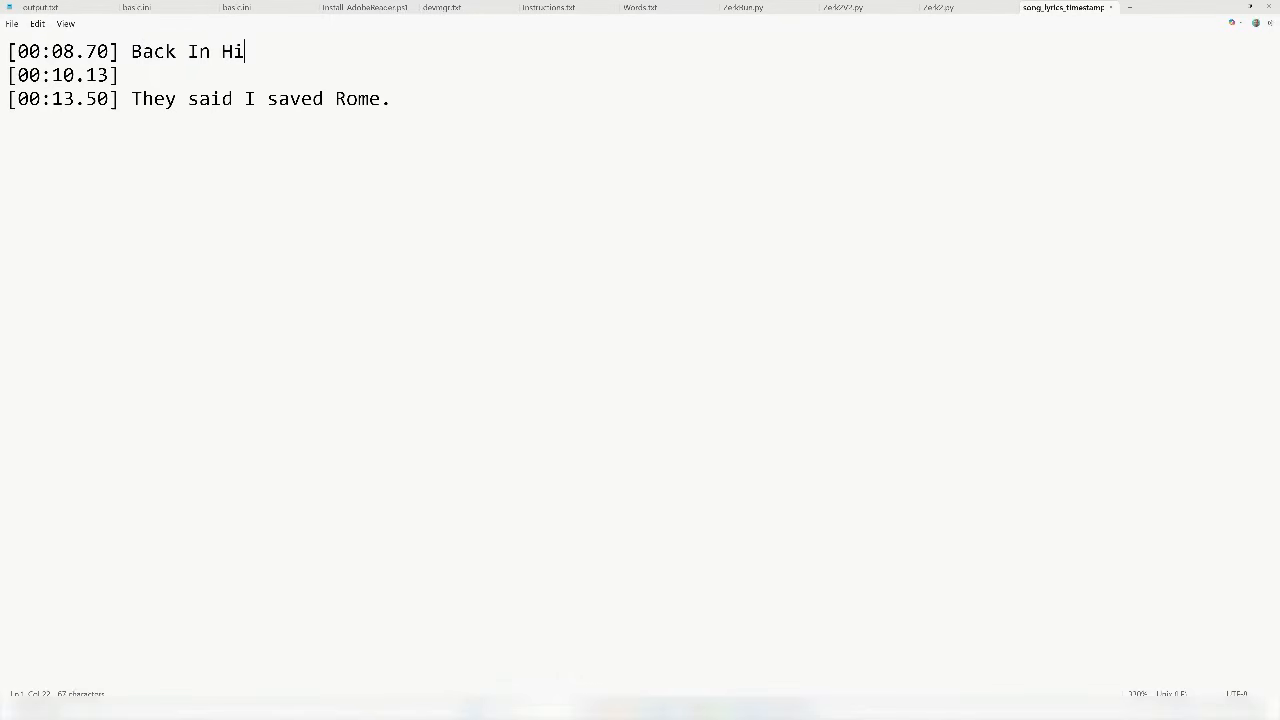
text(gh School)
key(BackSpace)
text(ol)
Enter "He Was The Class Clown" on the [00:10.13] line and replace the [00:13.50] line's text with "Last In Line, The Biggest Let Down"
click(144, 76)
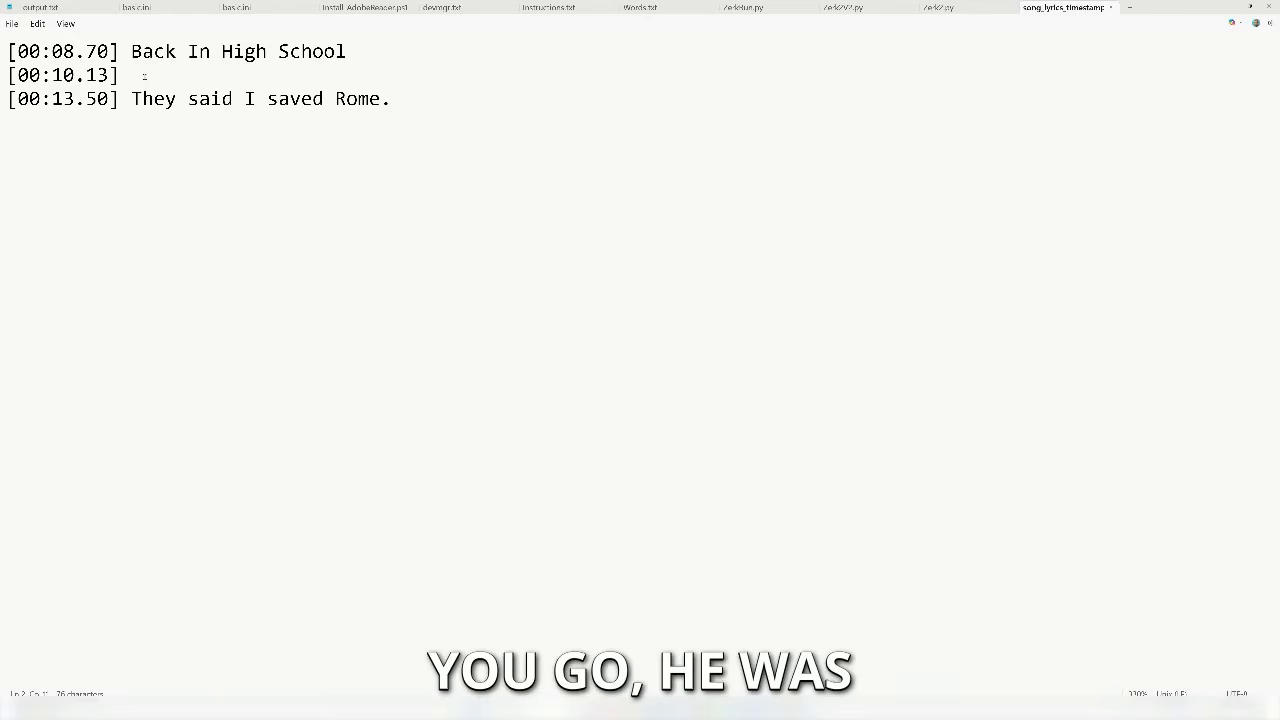
text(He Was The Class Clown)
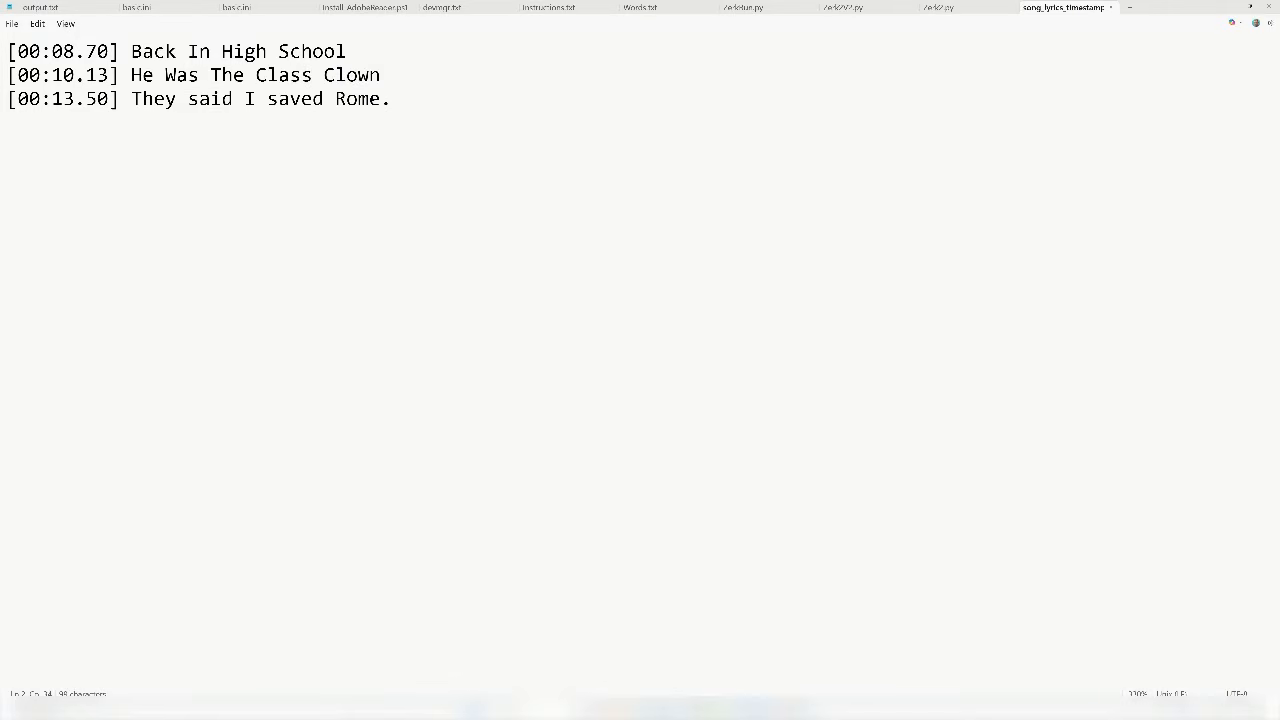
drag(391, 98, 134, 104)
text(L)
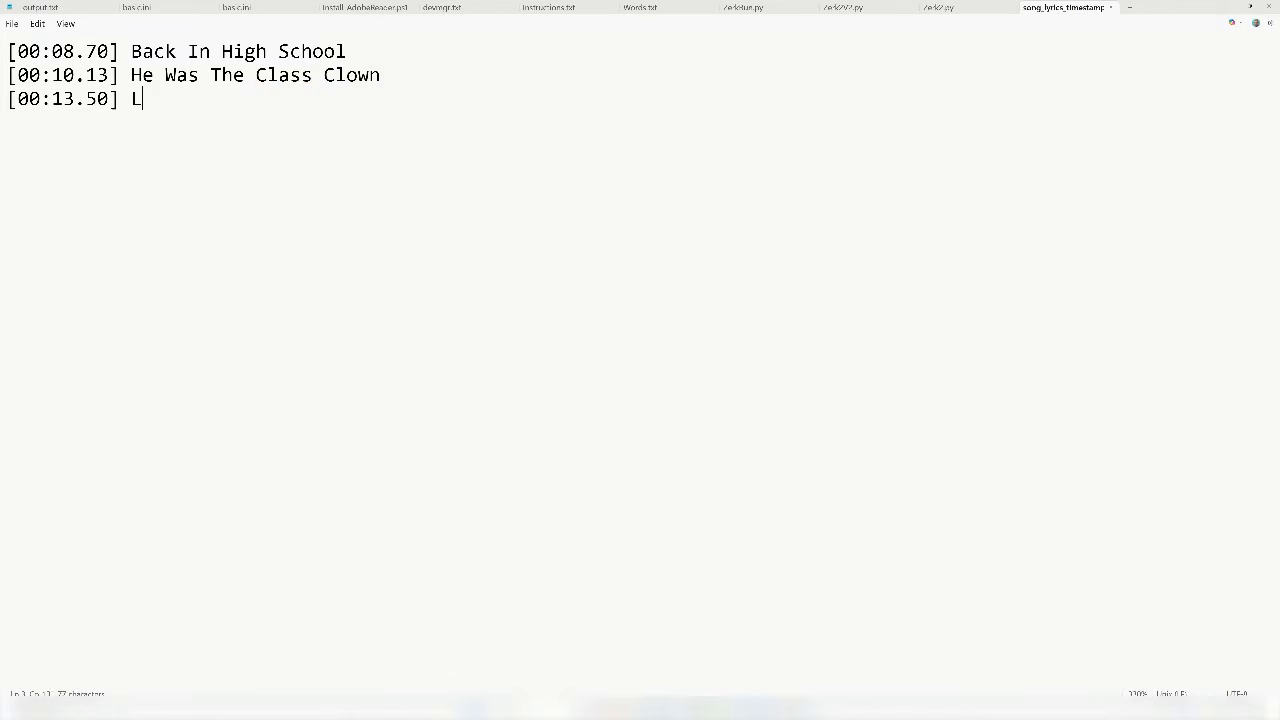
text(ast In Line)
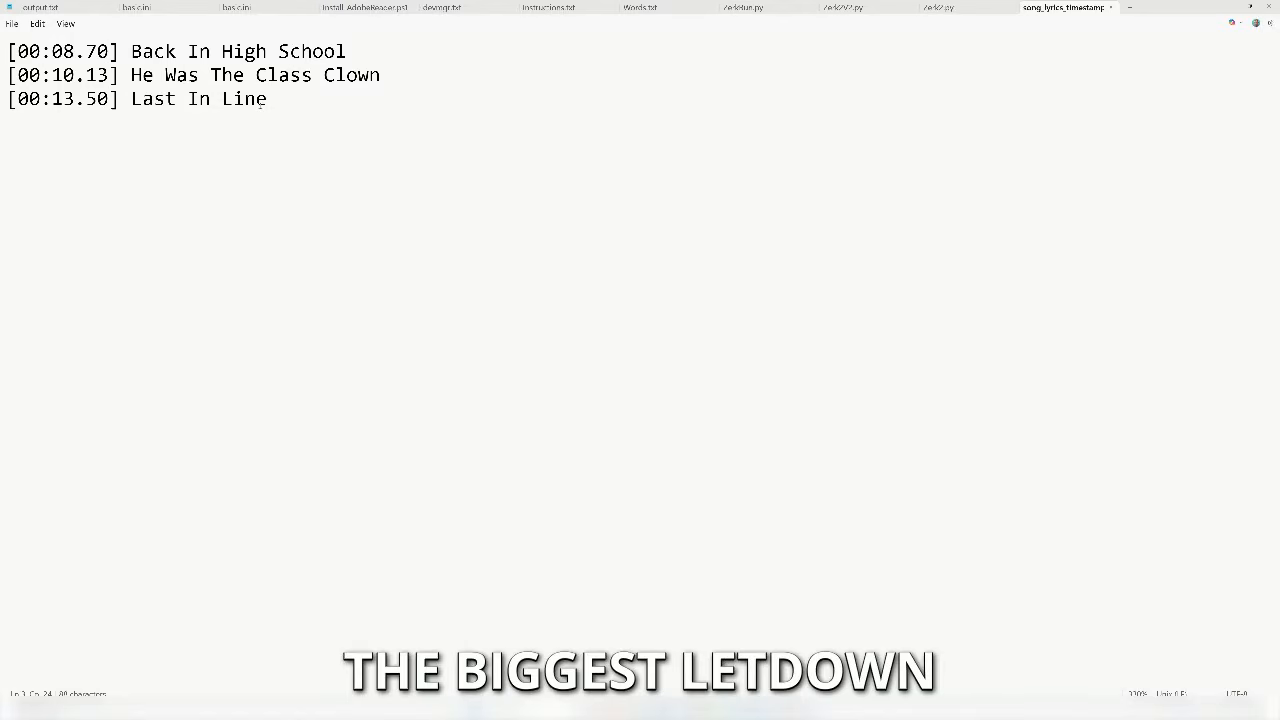
text(, The Biggest Let Down)
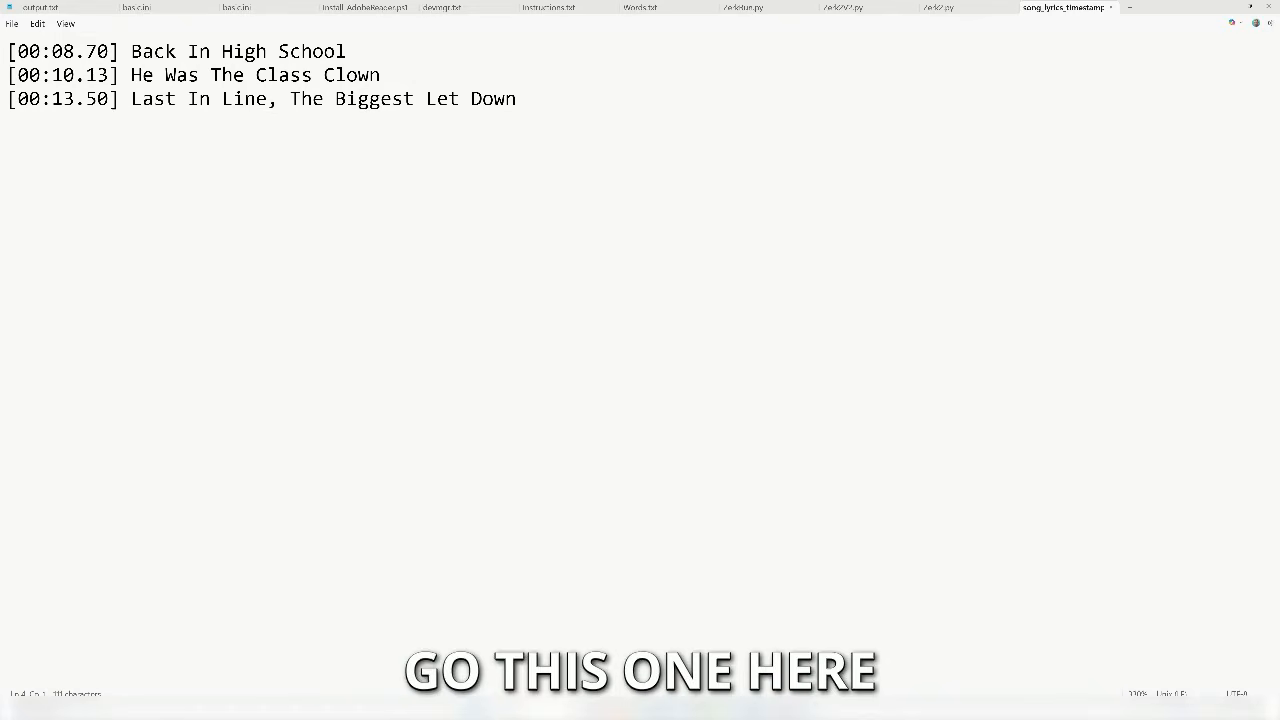
Copy the third line's timestamp onto a new fourth line, leaving its lyric blank
drag(119, 98, 3, 108)
key(ctrl+c)
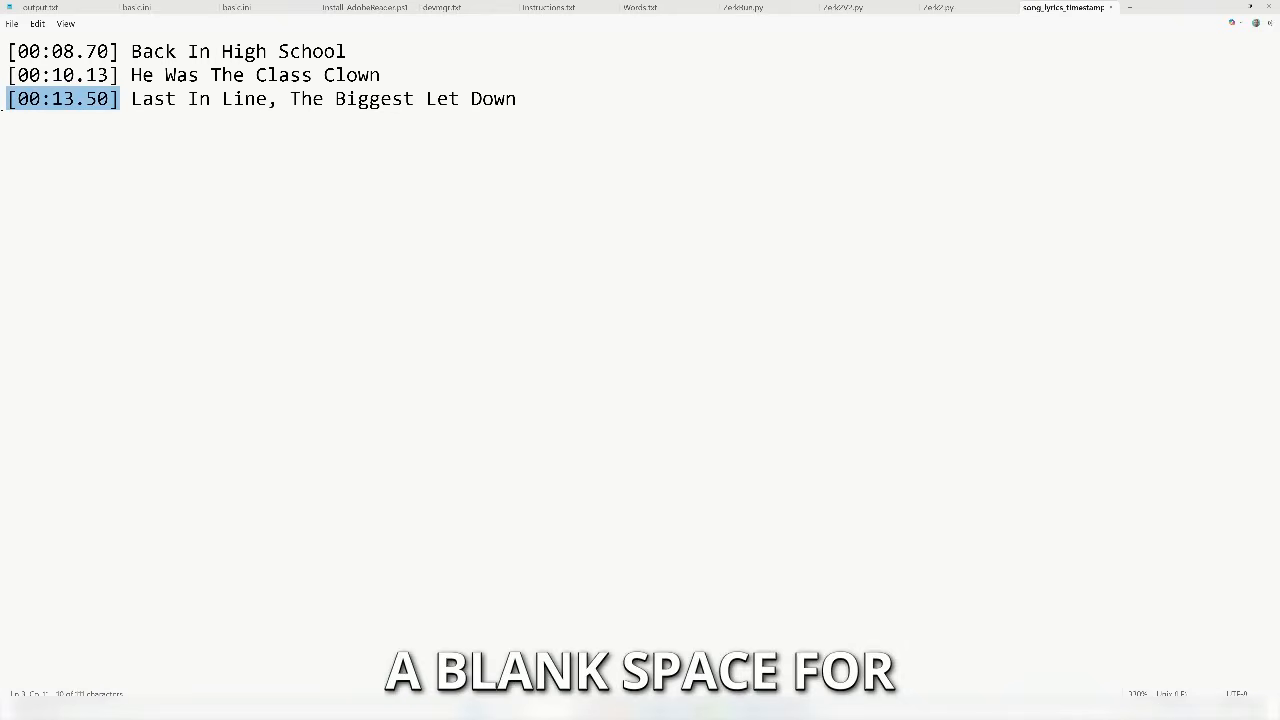
click(6, 128)
key(ctrl+v)
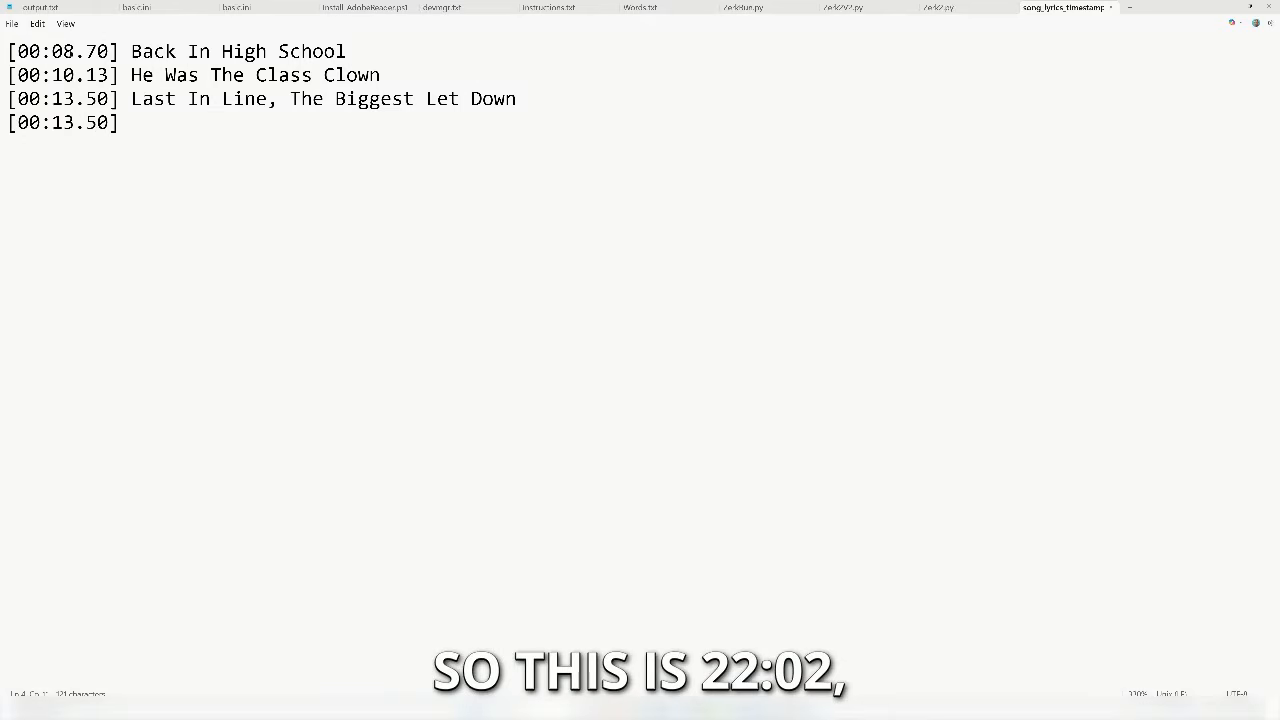
Set the timestamp of the "Back In High School" line to [00:22.02]
key(BackSpace)
key(BackSpace)
text(22)
key(BackSpace)
key(BackSpace)
text(02)
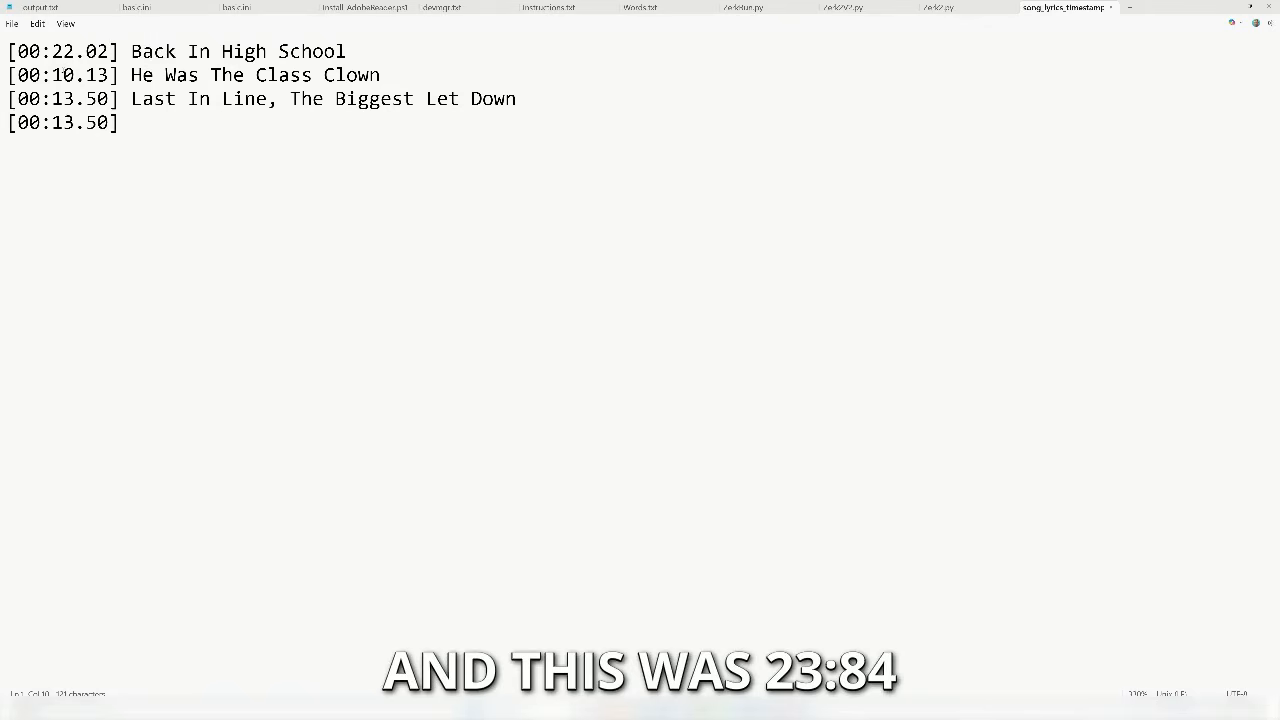
Set the timestamp of the "He Was The Class Clown" line to [00:23.84]
key(BackSpace)
key(BackSpace)
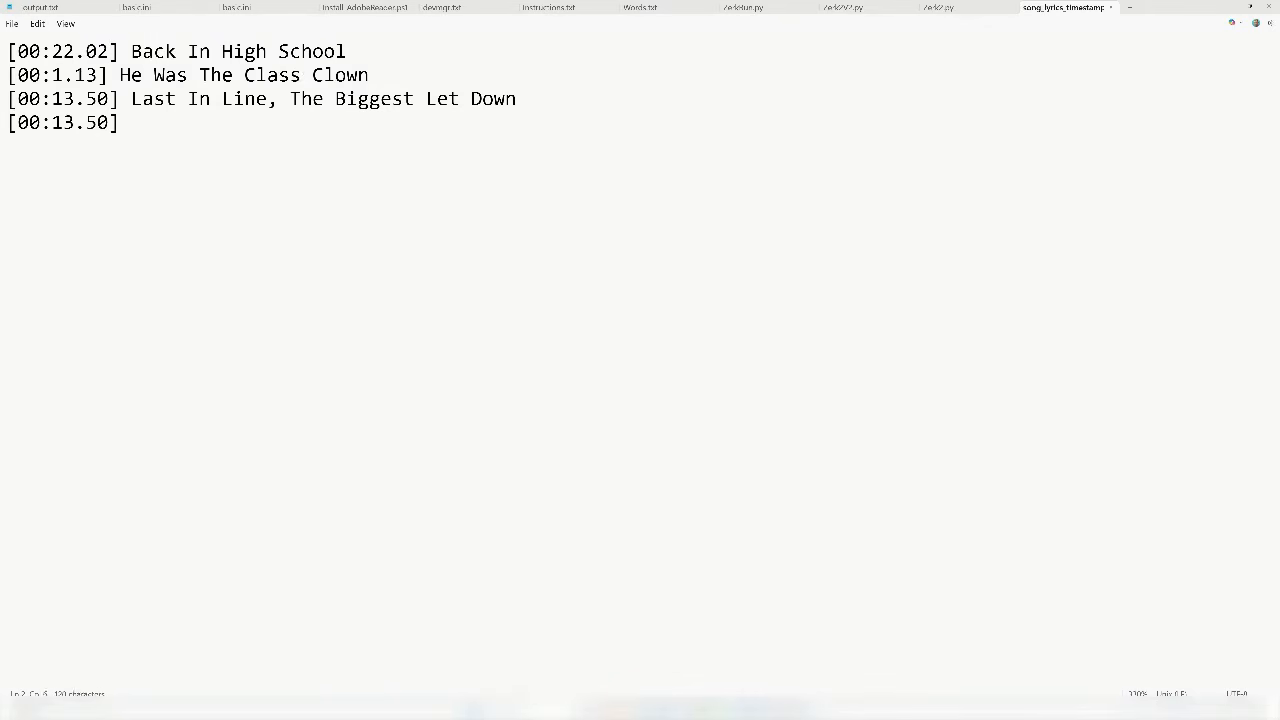
text(23)
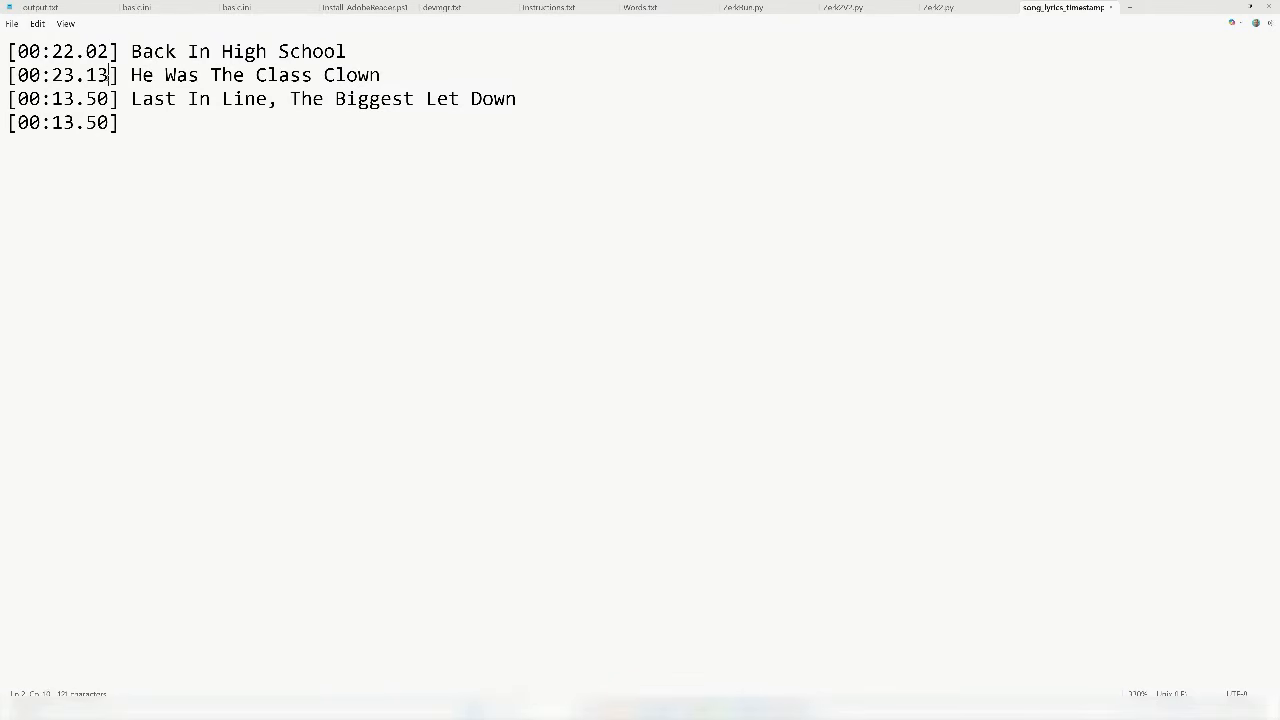
key(BackSpace)
key(BackSpace)
text(84)
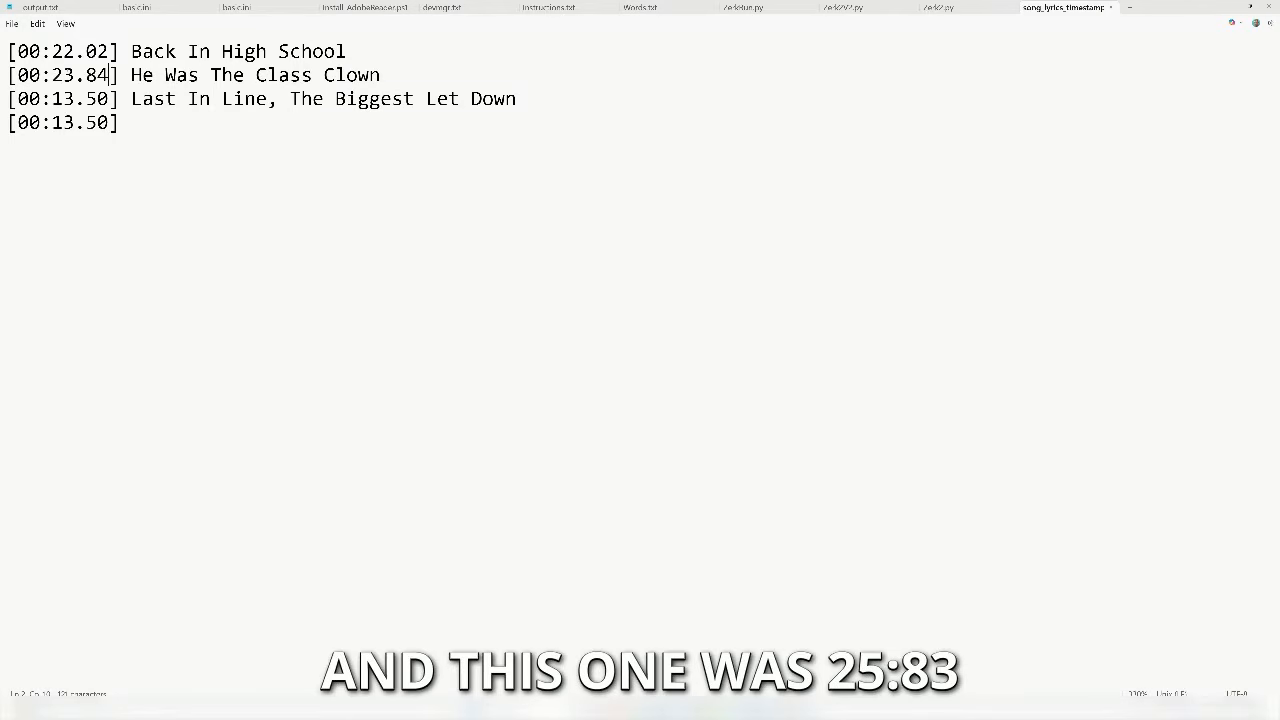
Set the timestamp of the "Last In Line, The Biggest Let Down" line to [00:25.83]
click(74, 98)
key(BackSpace)
key(BackSpace)
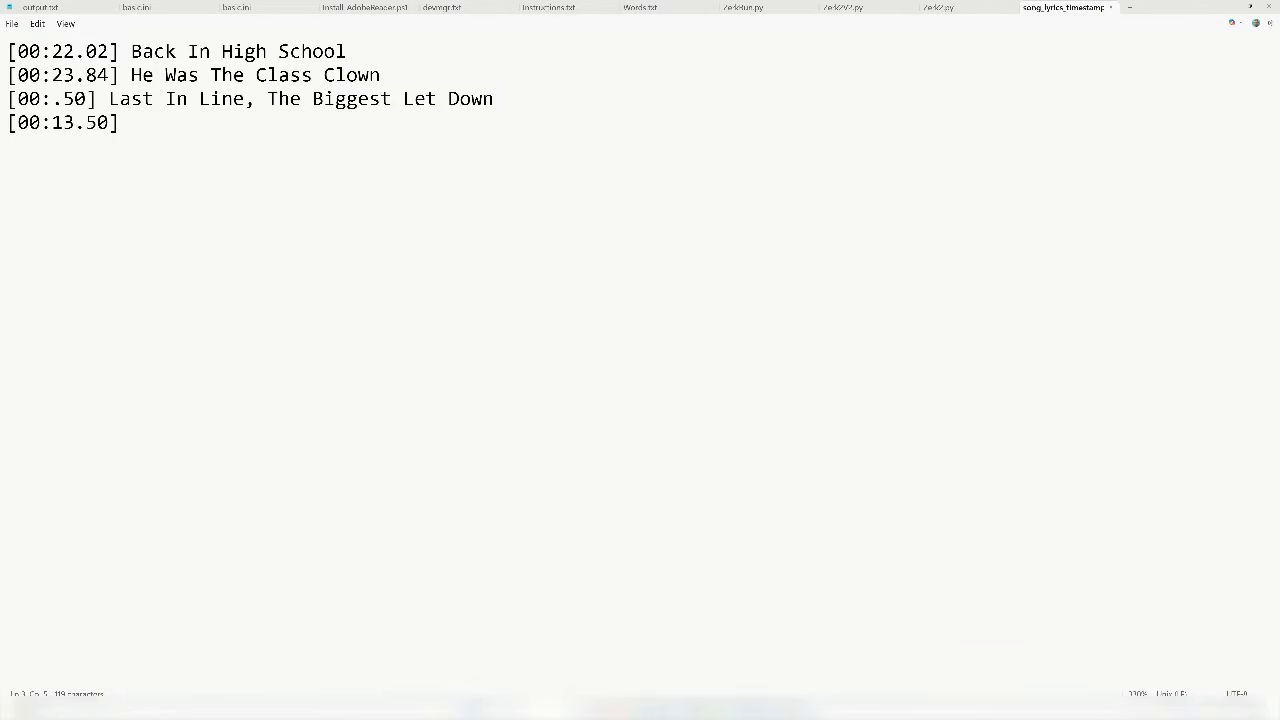
text(25)
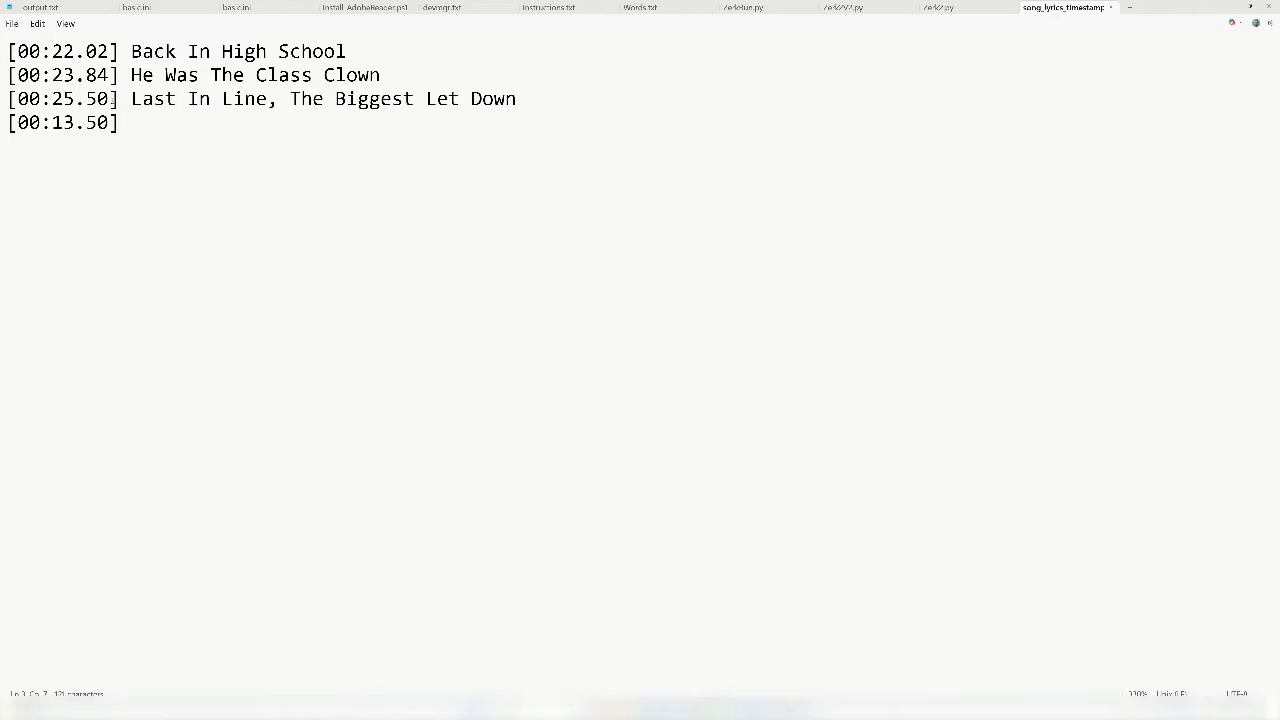
key(BackSpace)
key(BackSpace)
text(83)
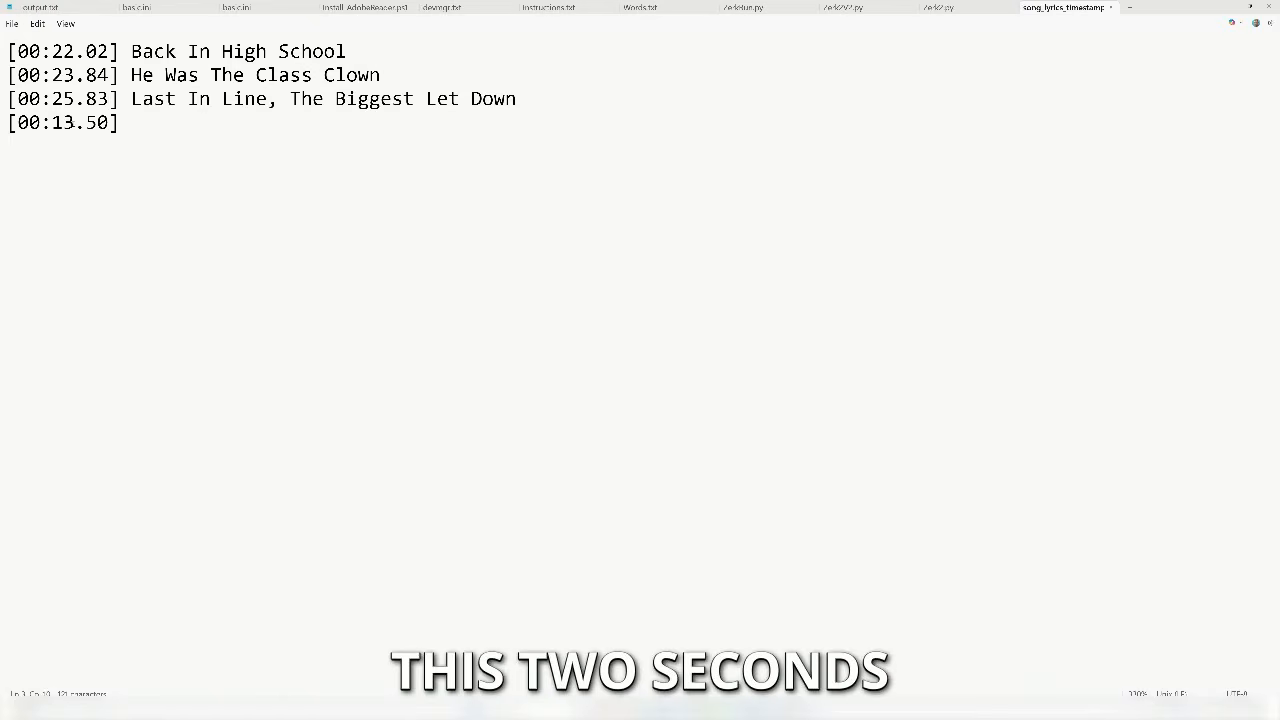
Set the timestamp of the blank fourth line to [00:27.83]
key(BackSpace)
key(BackSpace)
text(27)
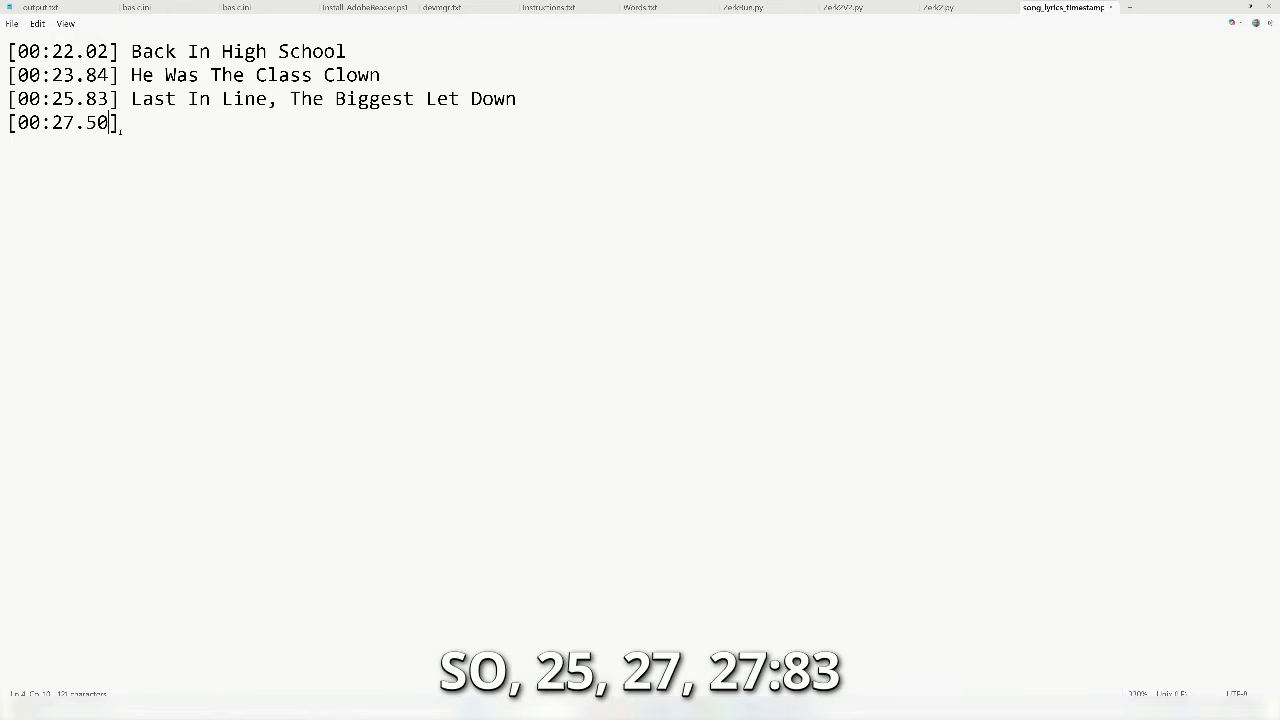
key(BackSpace)
key(BackSpace)
text(83)
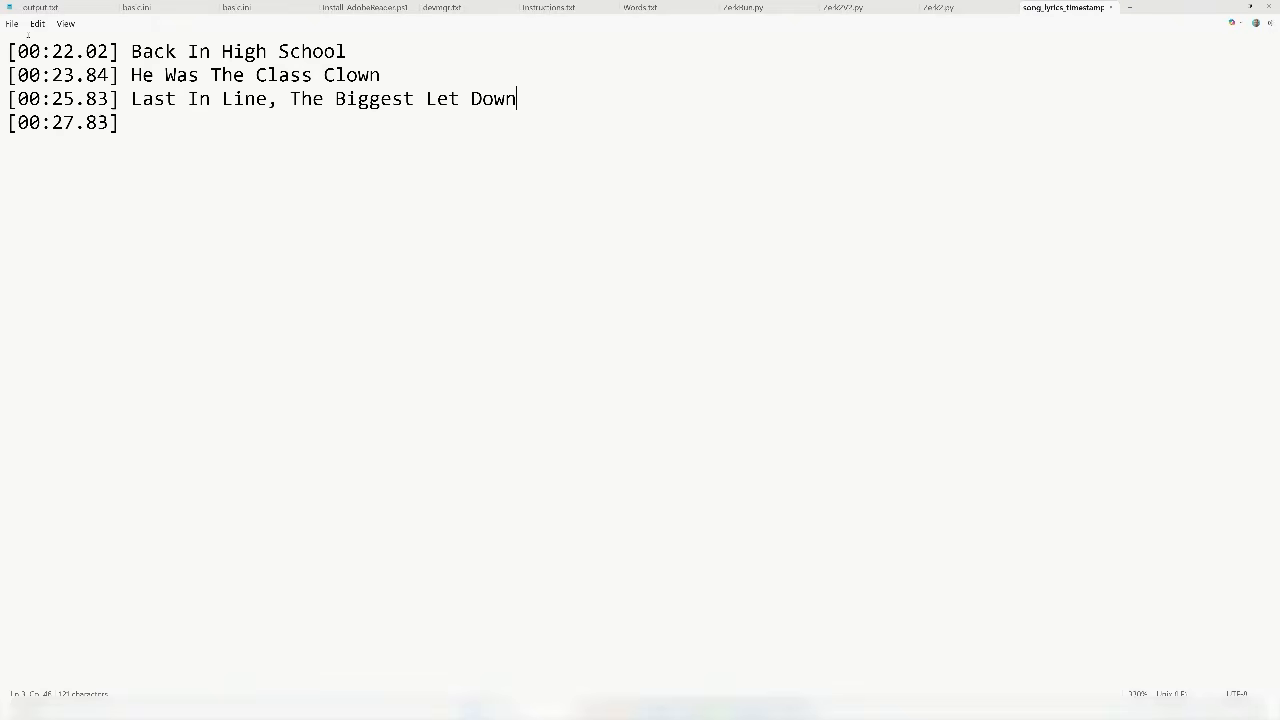
Save the lyrics under the All files type as Looser_lyrics_timestamped.lrc, and close the text editor to return to Vizzy
key(ctrl+shift+s)
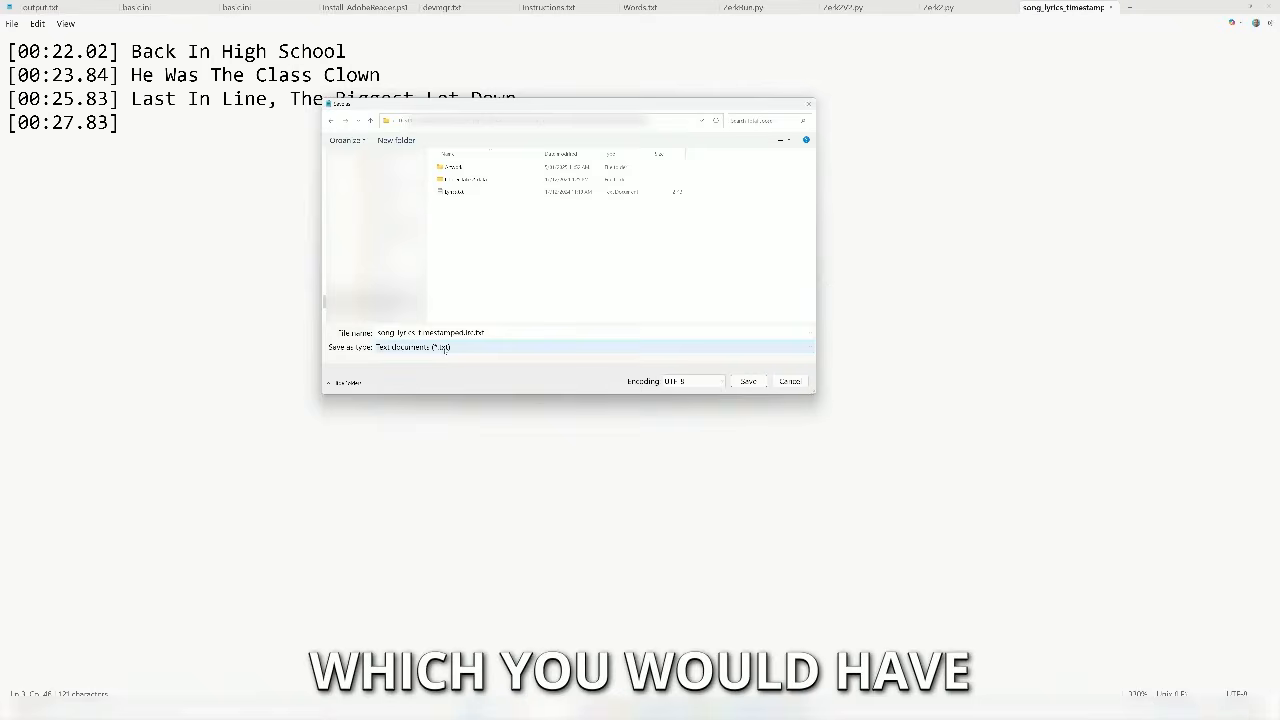
click(444, 348)
click(423, 366)
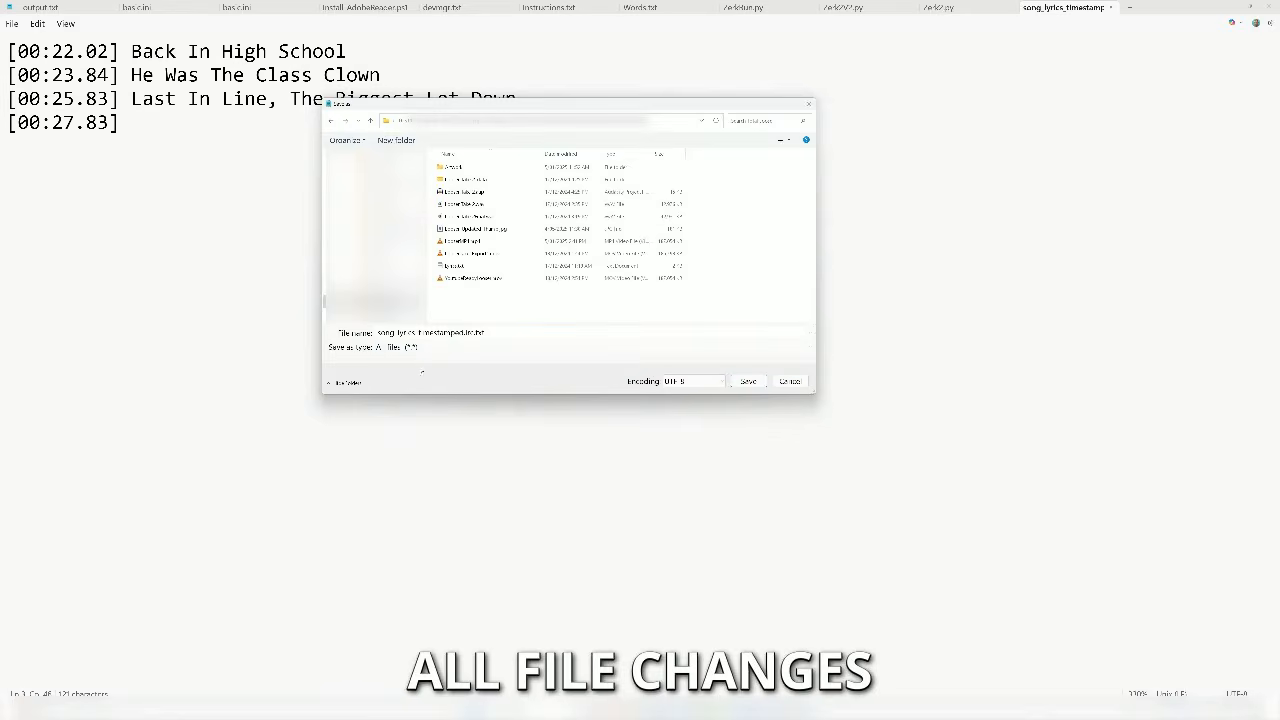
click(490, 332)
click(500, 332)
key(BackSpace)
key(BackSpace)
key(BackSpace)
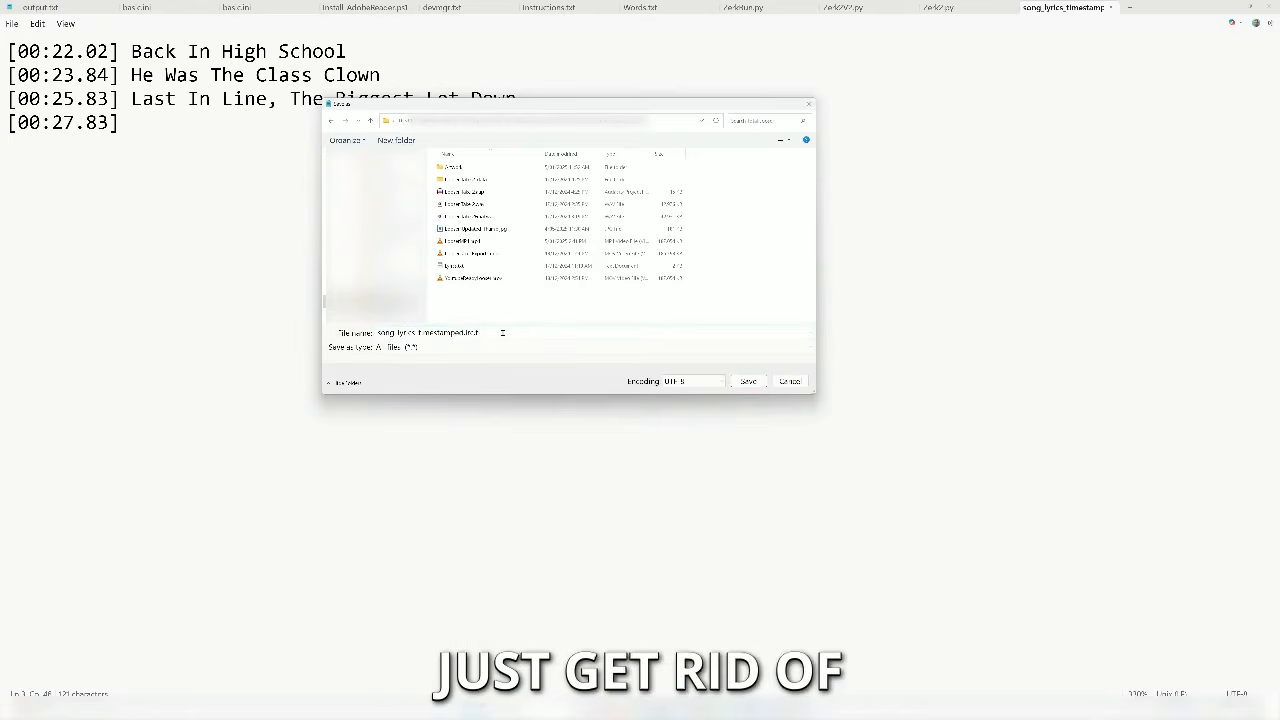
text(lrc)
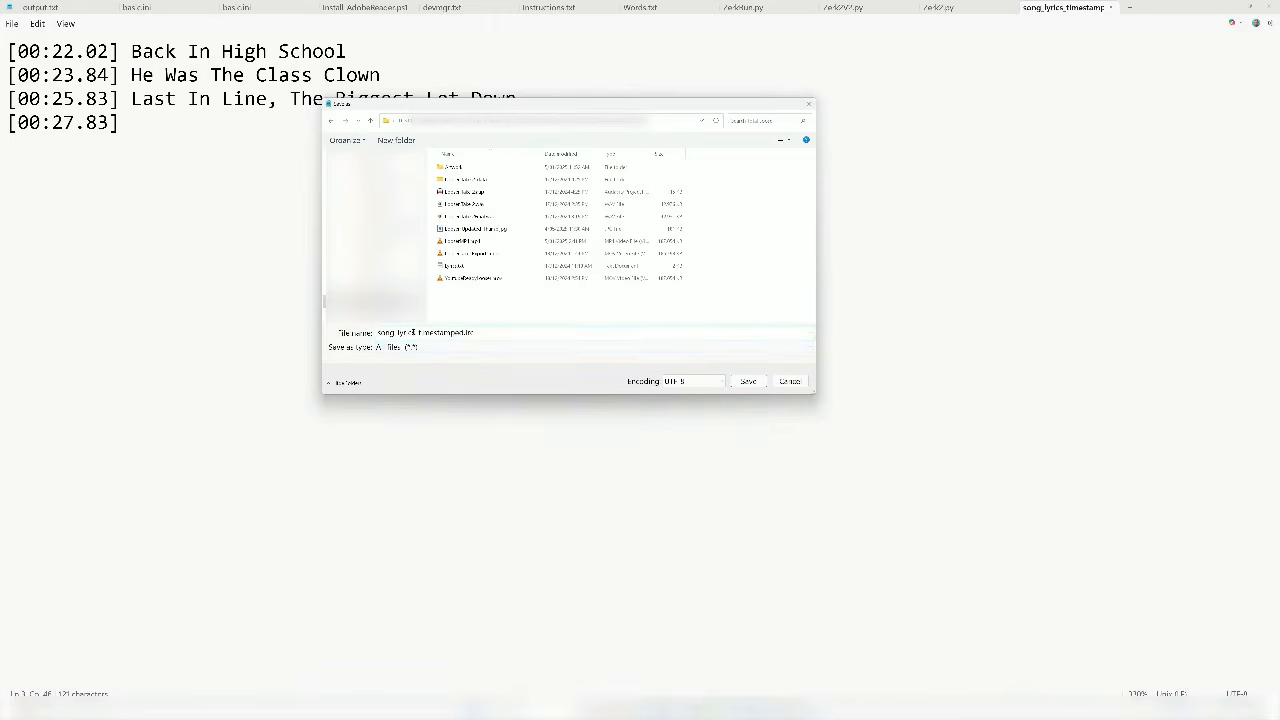
drag(397, 332, 378, 332)
text(Loser_)
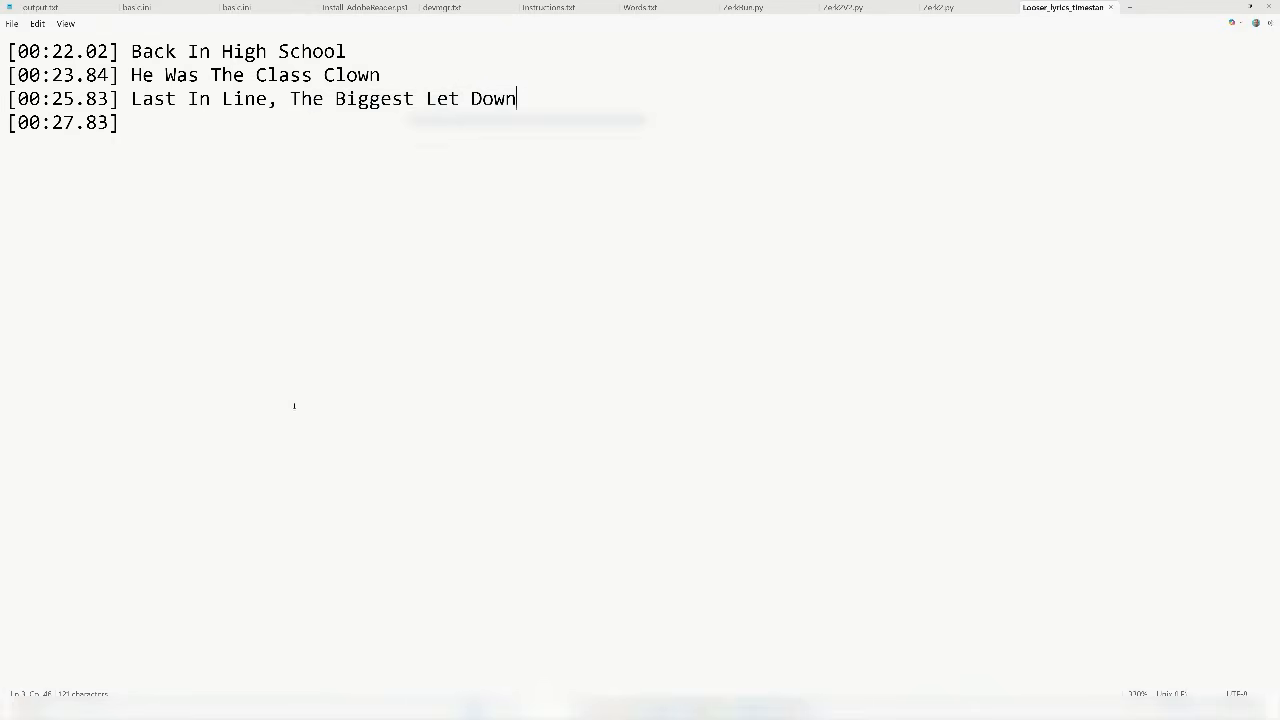
click(1268, 7)
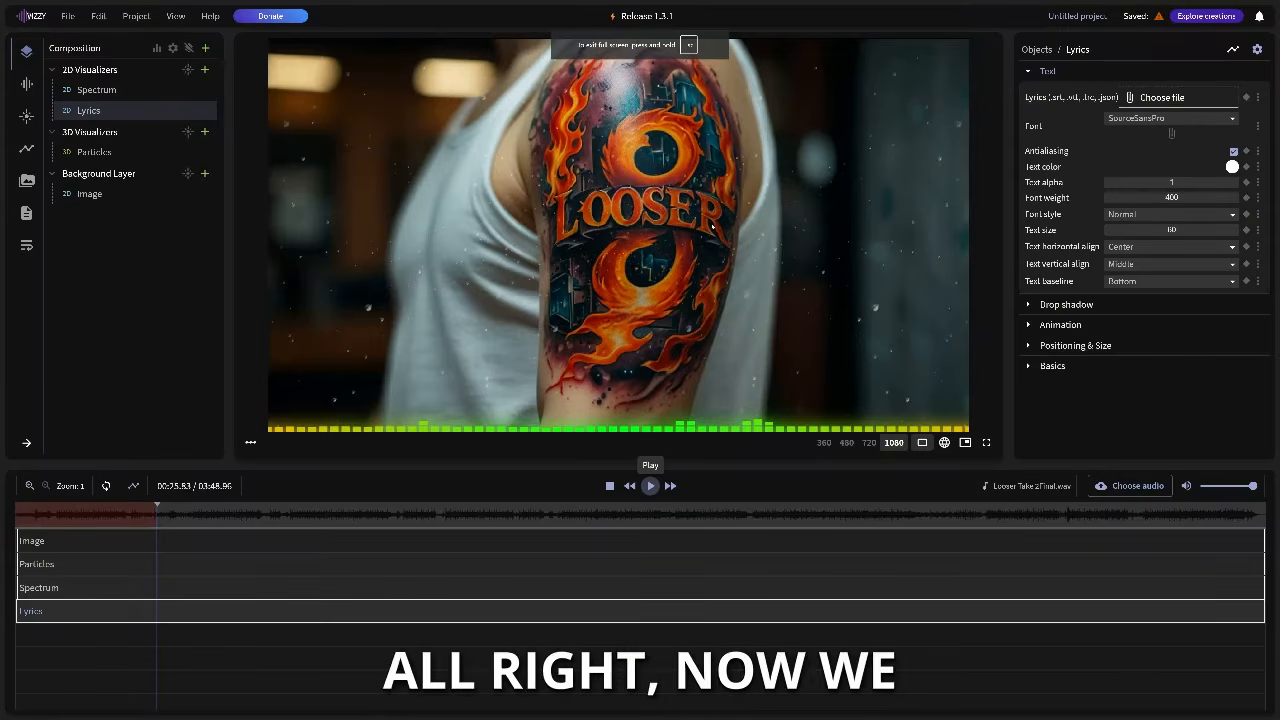
Load the Looser_lyrics_timestamped.lrc file into the Lyrics object
click(1130, 97)
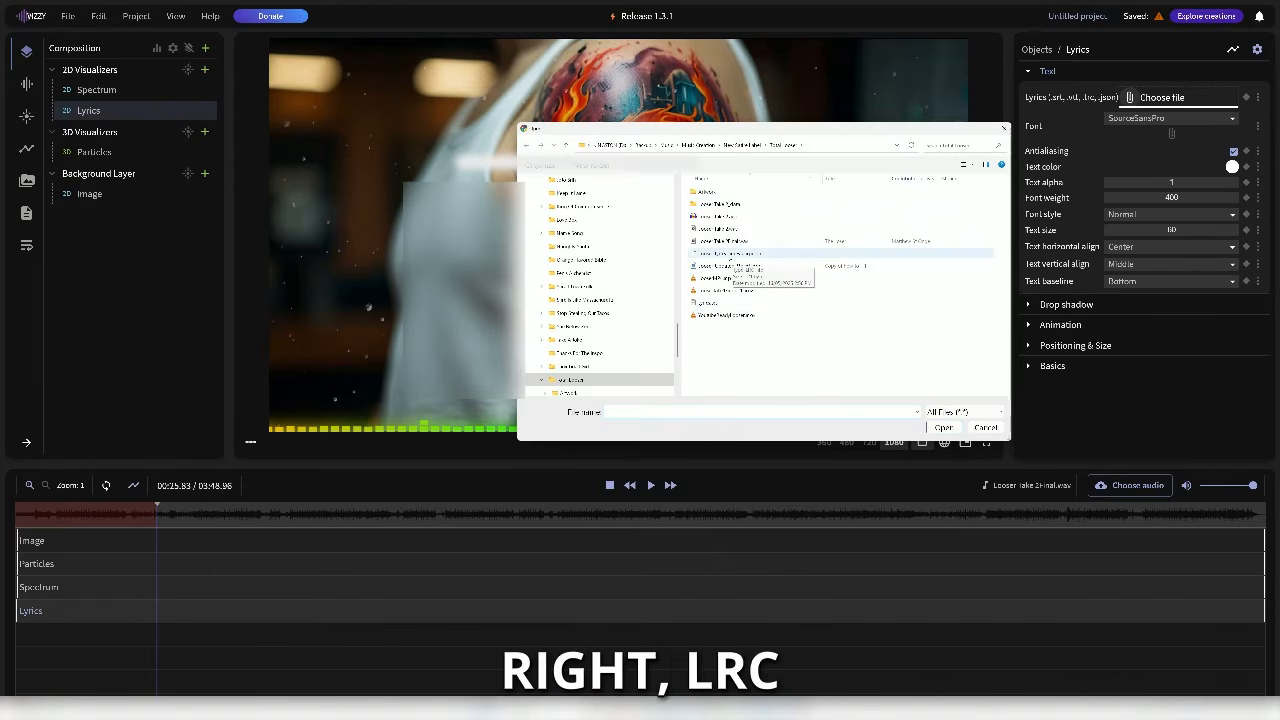
scroll(731, 259, up, 2)
scroll(730, 259, down, 2)
scroll(730, 259, up, 1)
scroll(730, 259, down, 1)
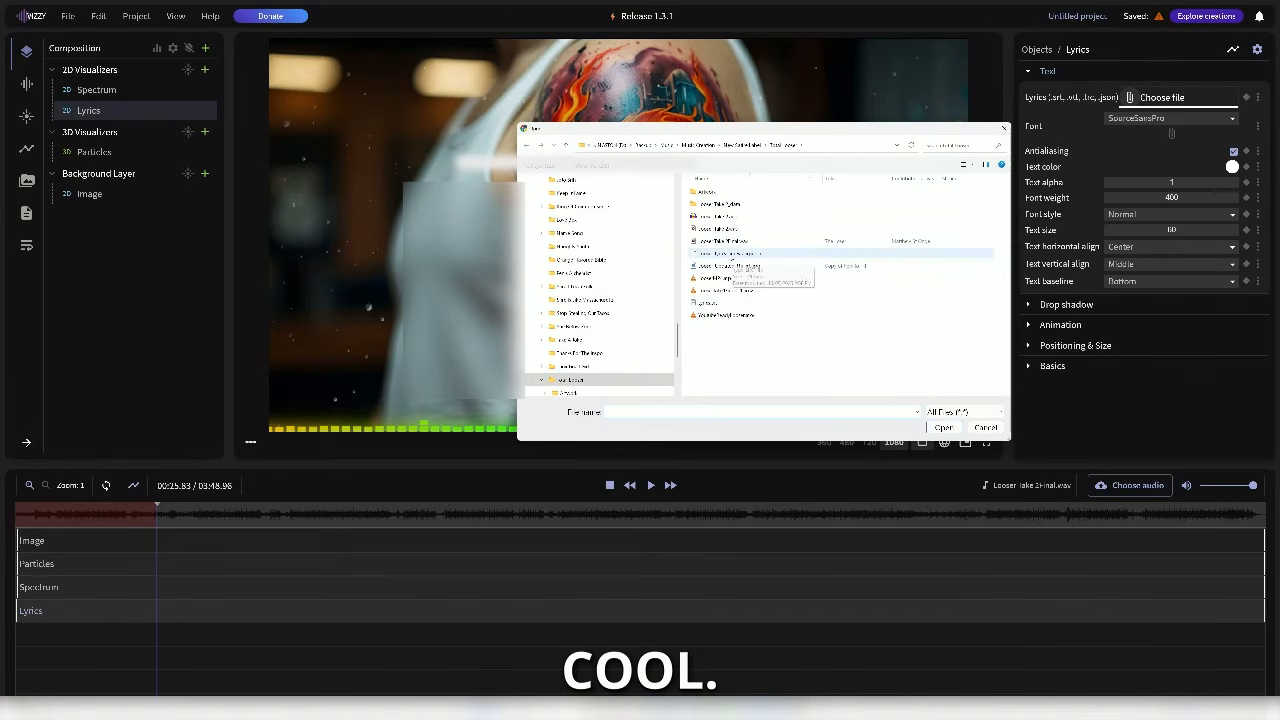
double_click(730, 256)
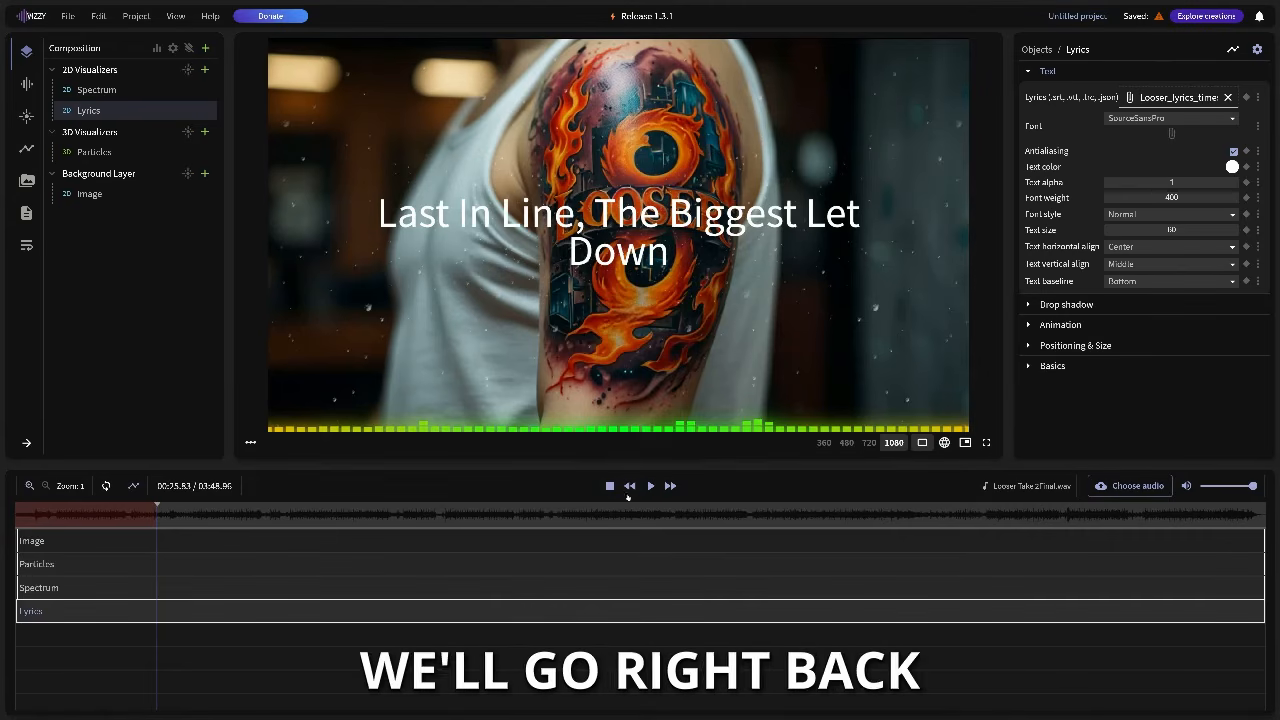
Play the song to preview the timed lyrics, and return the playhead to the "He Was The Class Clown" line
click(651, 486)
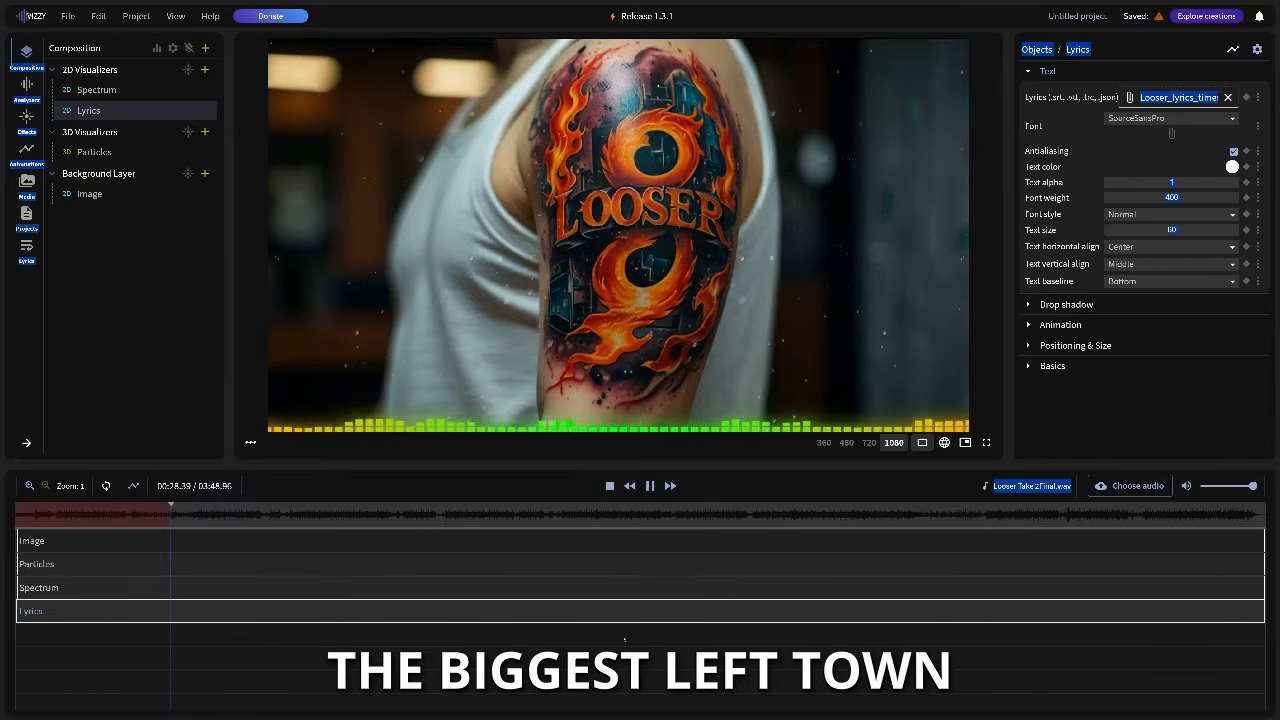
click(650, 486)
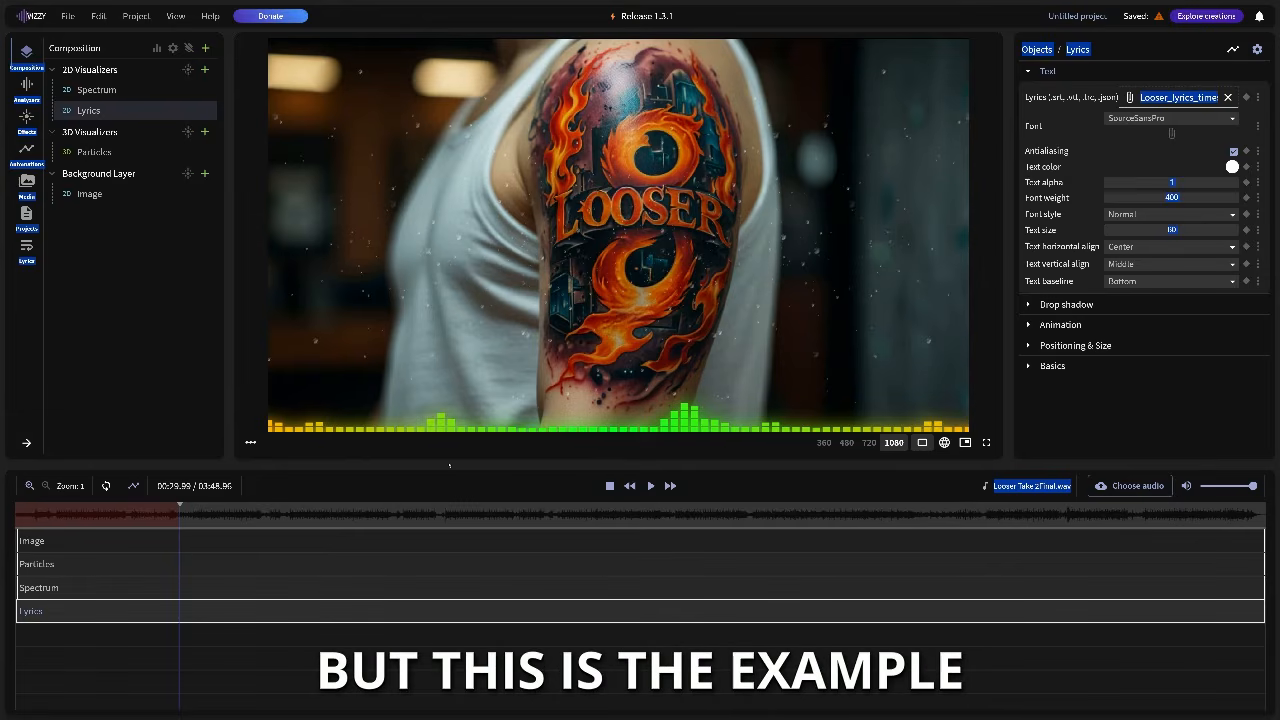
click(171, 507)
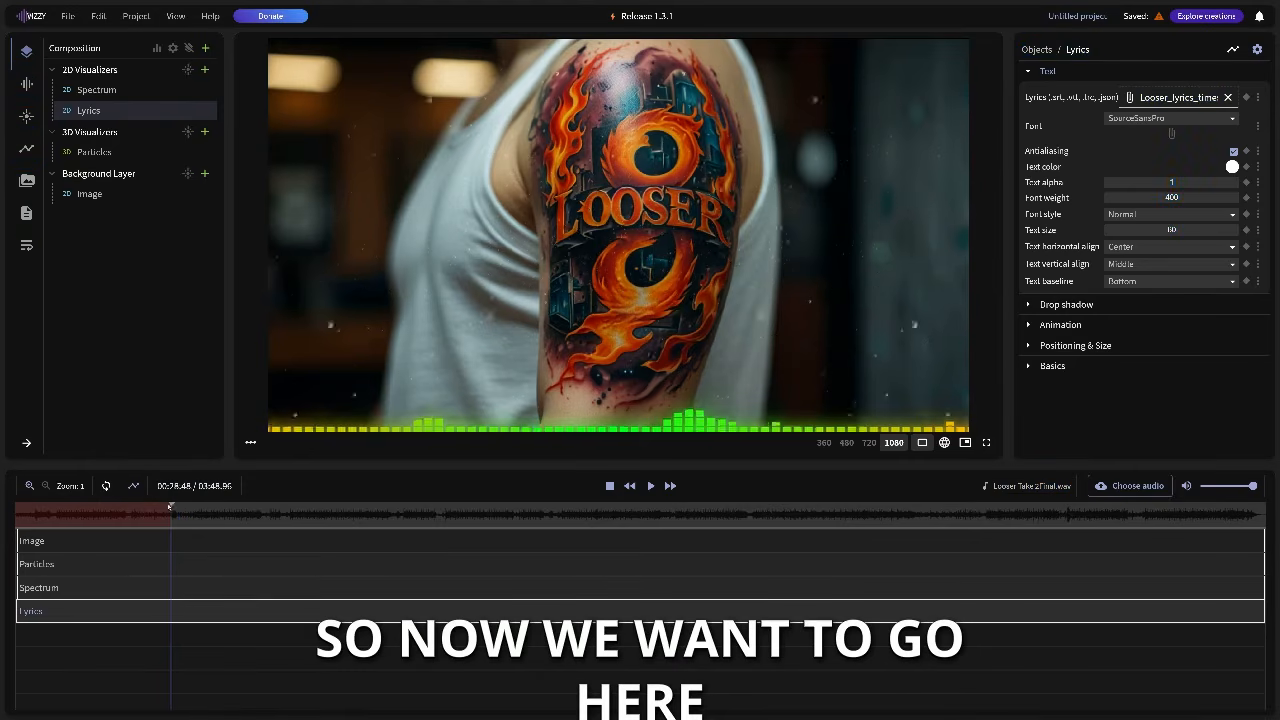
click(153, 508)
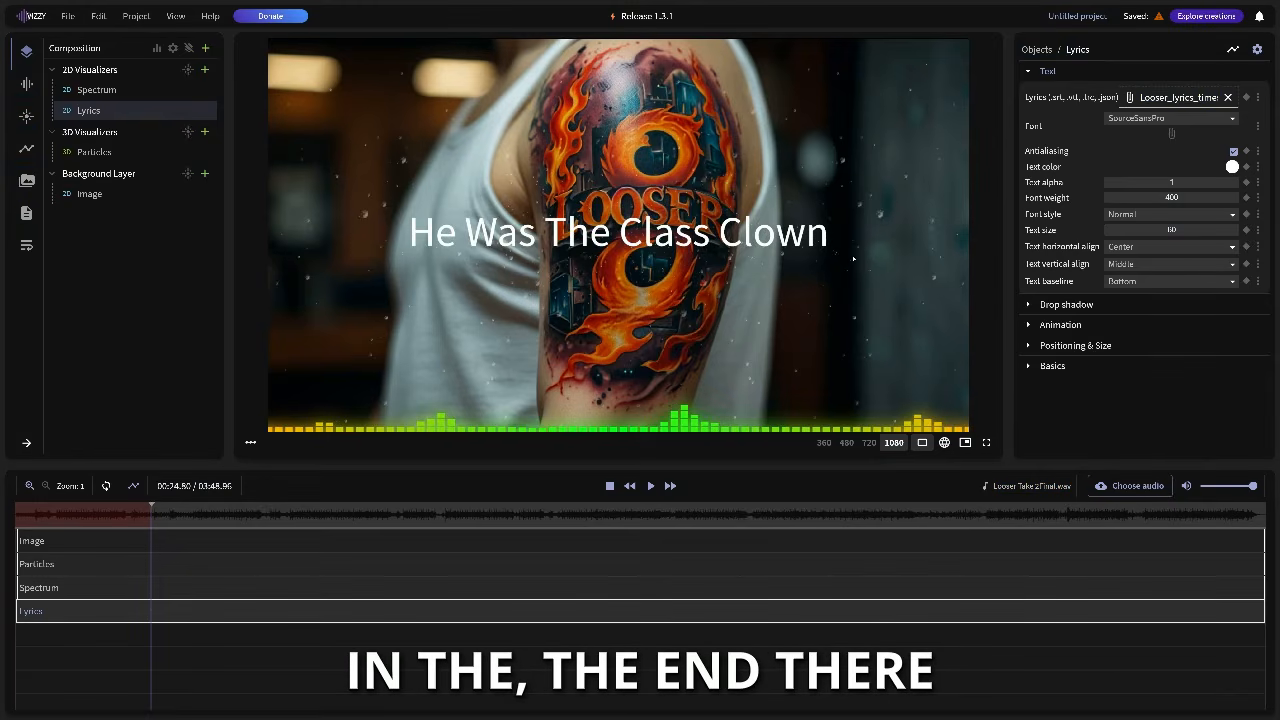
Set the Lyrics texture scale X to 1.25, nudge the text slightly right and lower it to just above the spectrum bars
click(1030, 345)
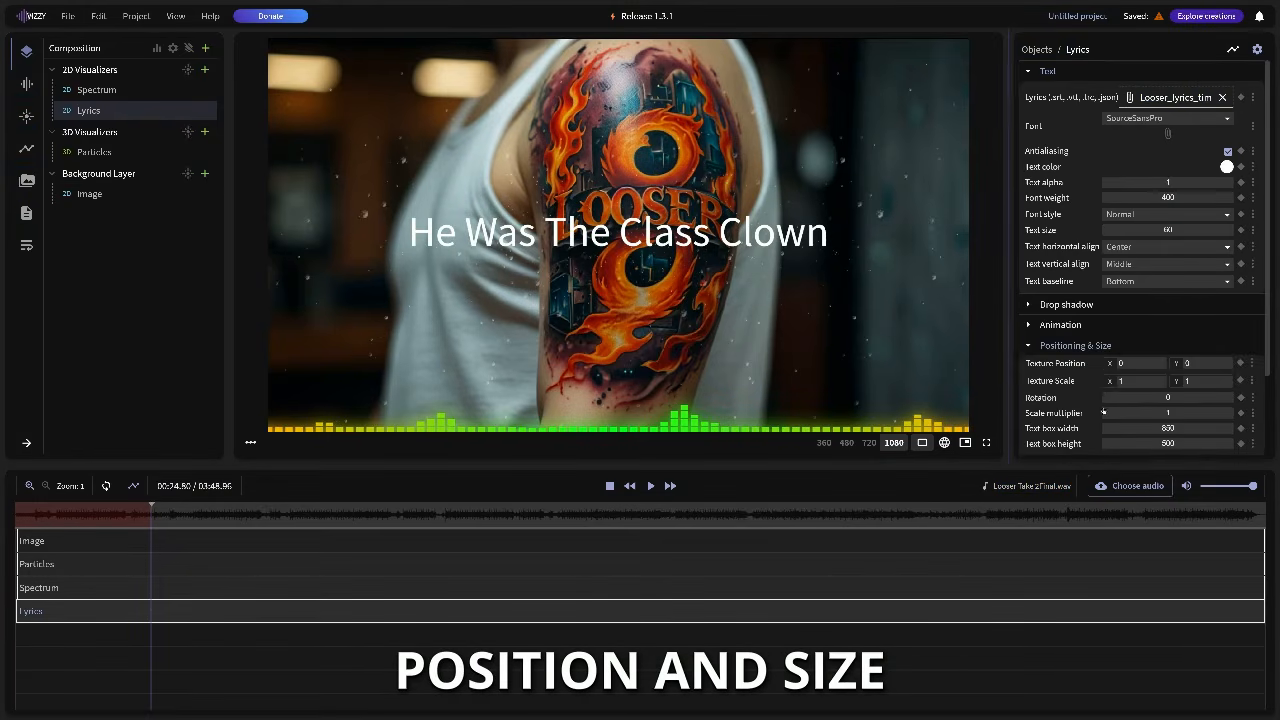
drag(1110, 381, 1112, 381)
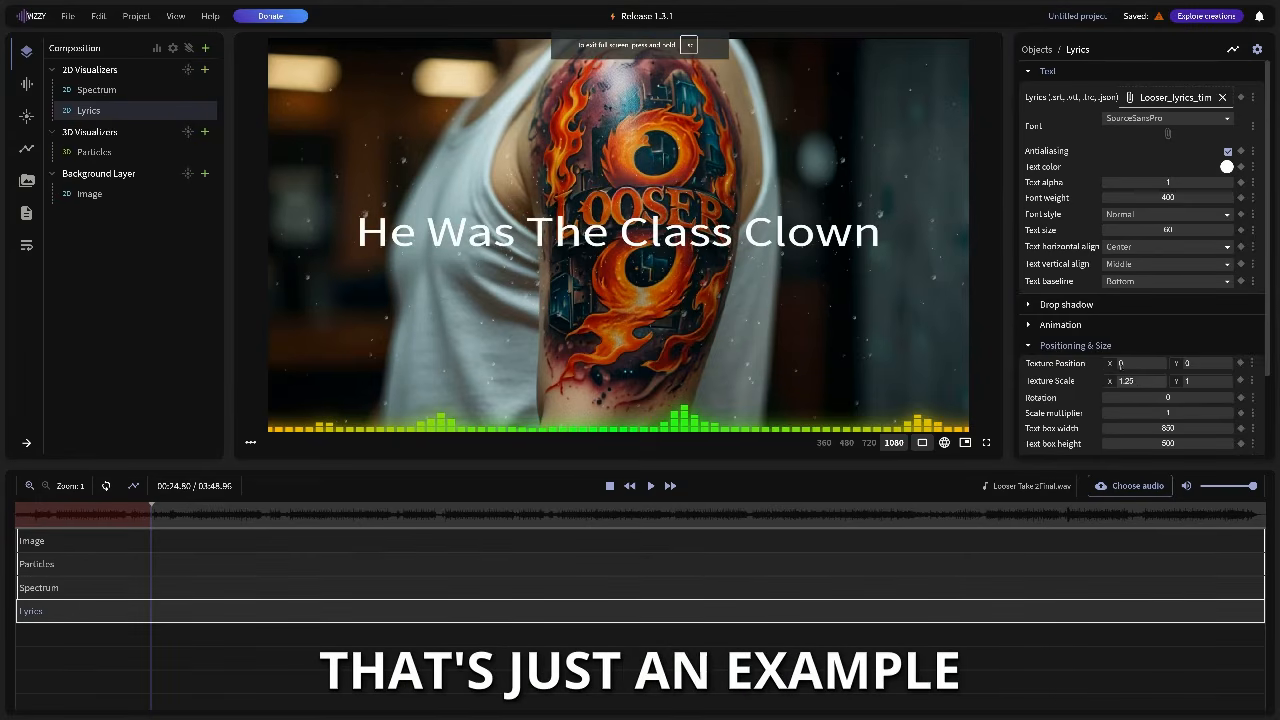
drag(1119, 362, 1129, 362)
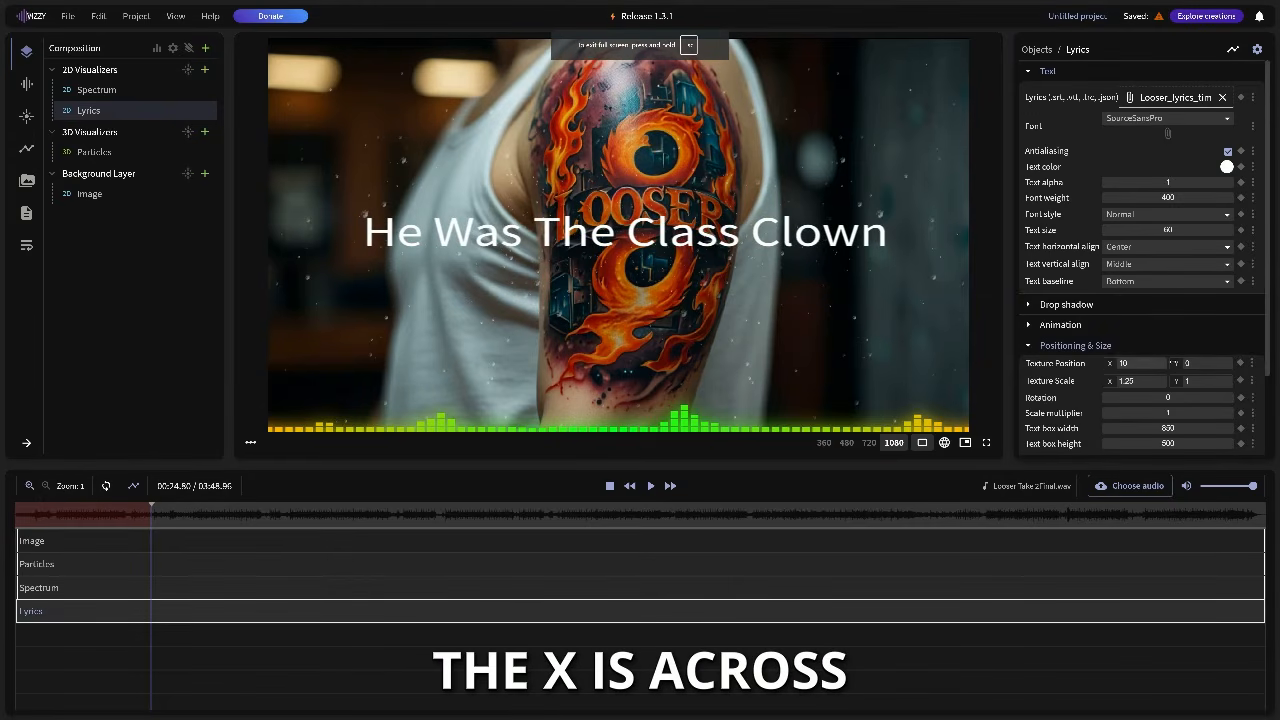
drag(1174, 363, 1273, 363)
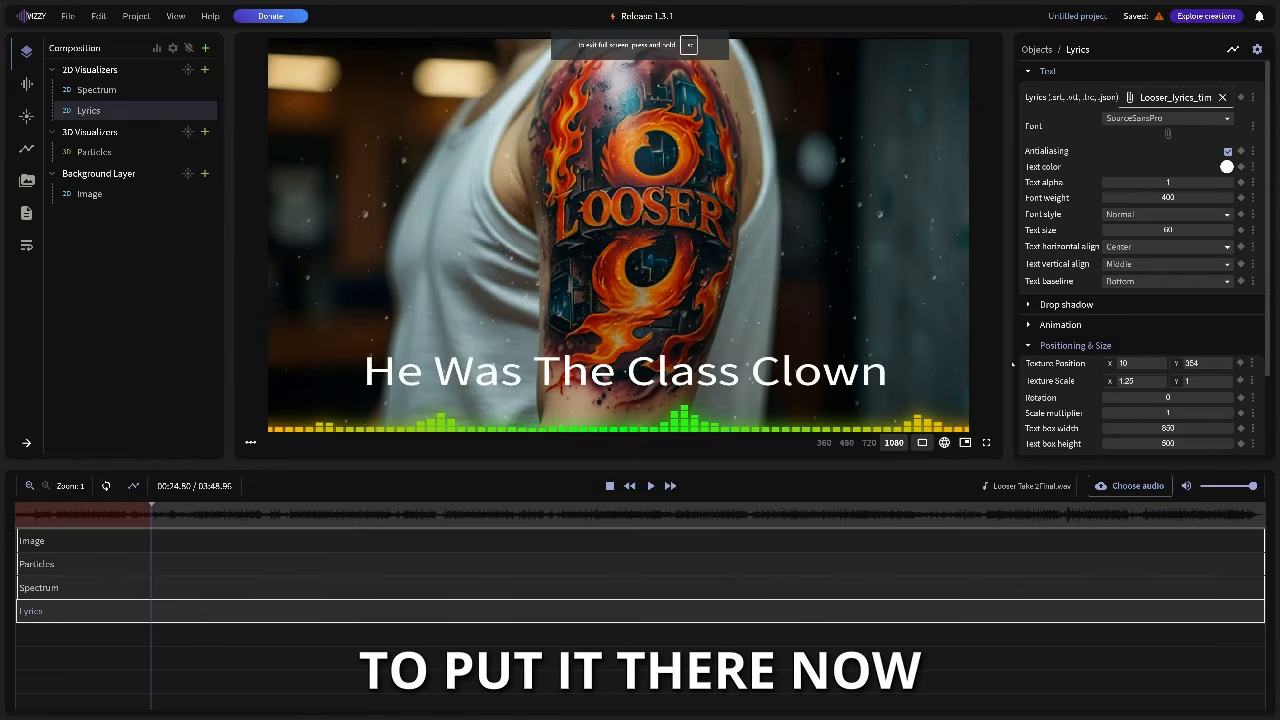
Play the song from before the first lyric through the last timed line to check the repositioned lyrics
click(104, 514)
key(space)
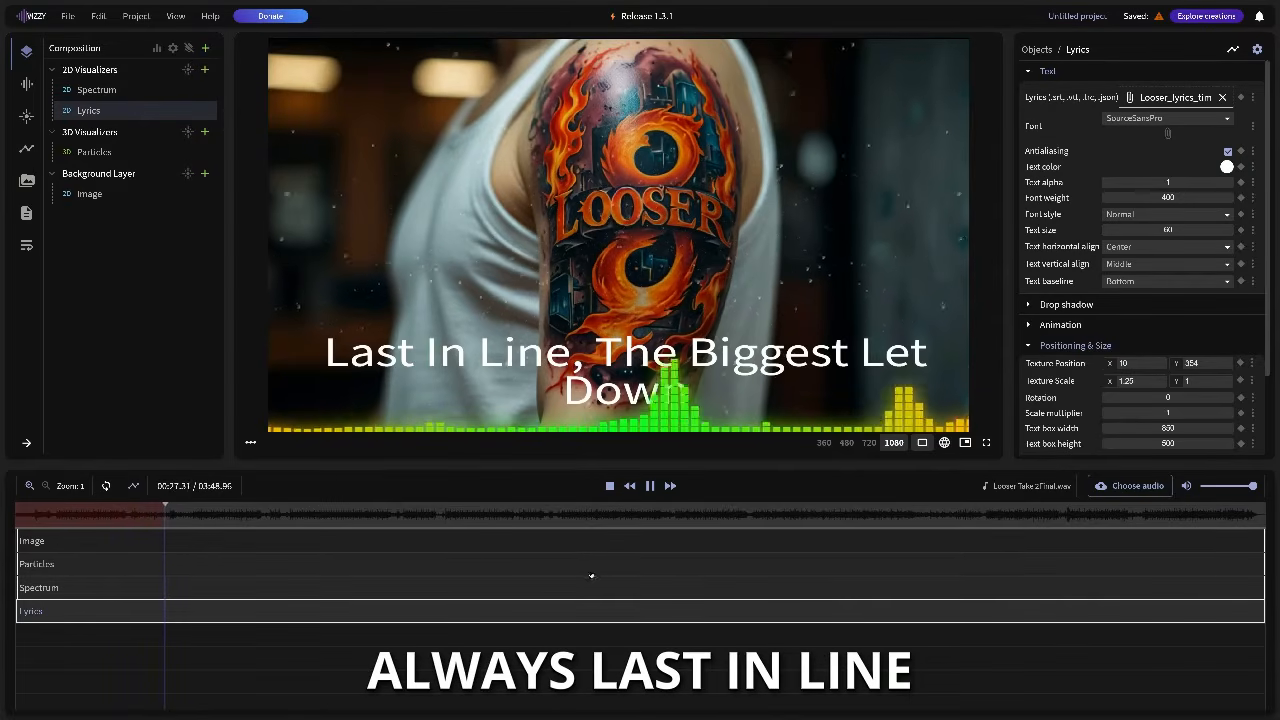
click(650, 486)
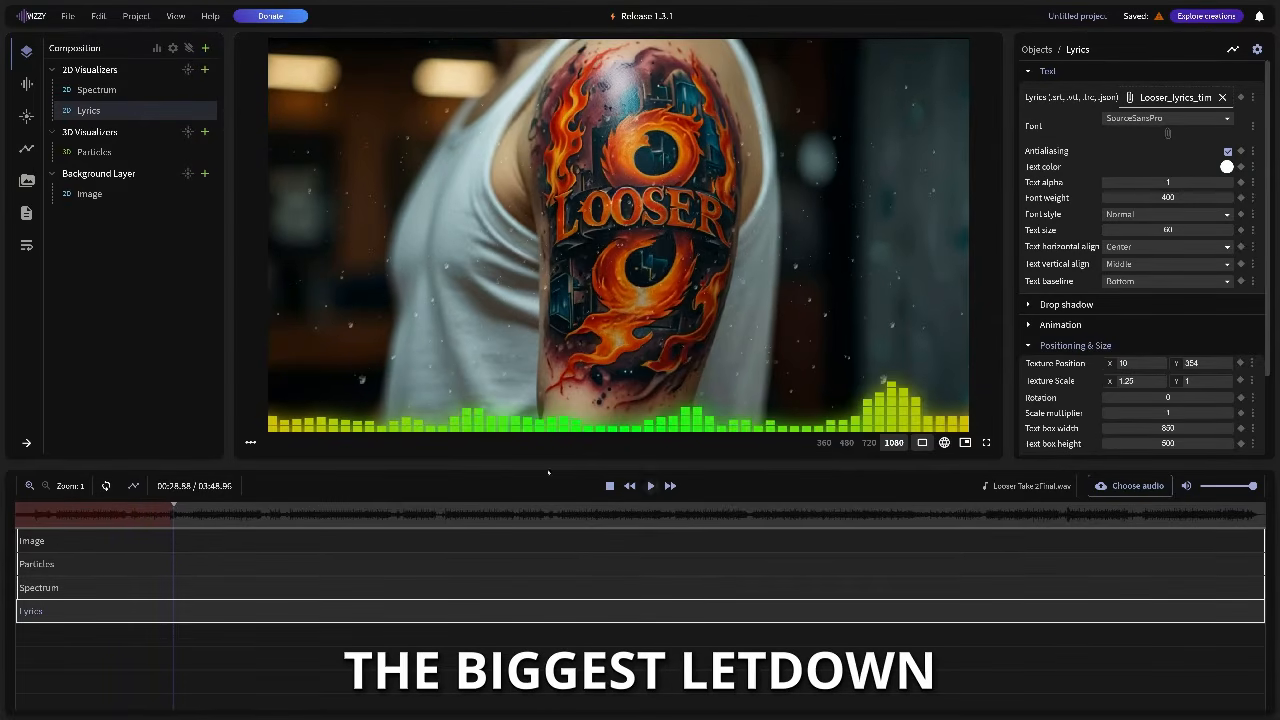
Change the Lyrics font to Eater and play the song from shortly before the "He Was The Class Clown" line to preview it
click(126, 514)
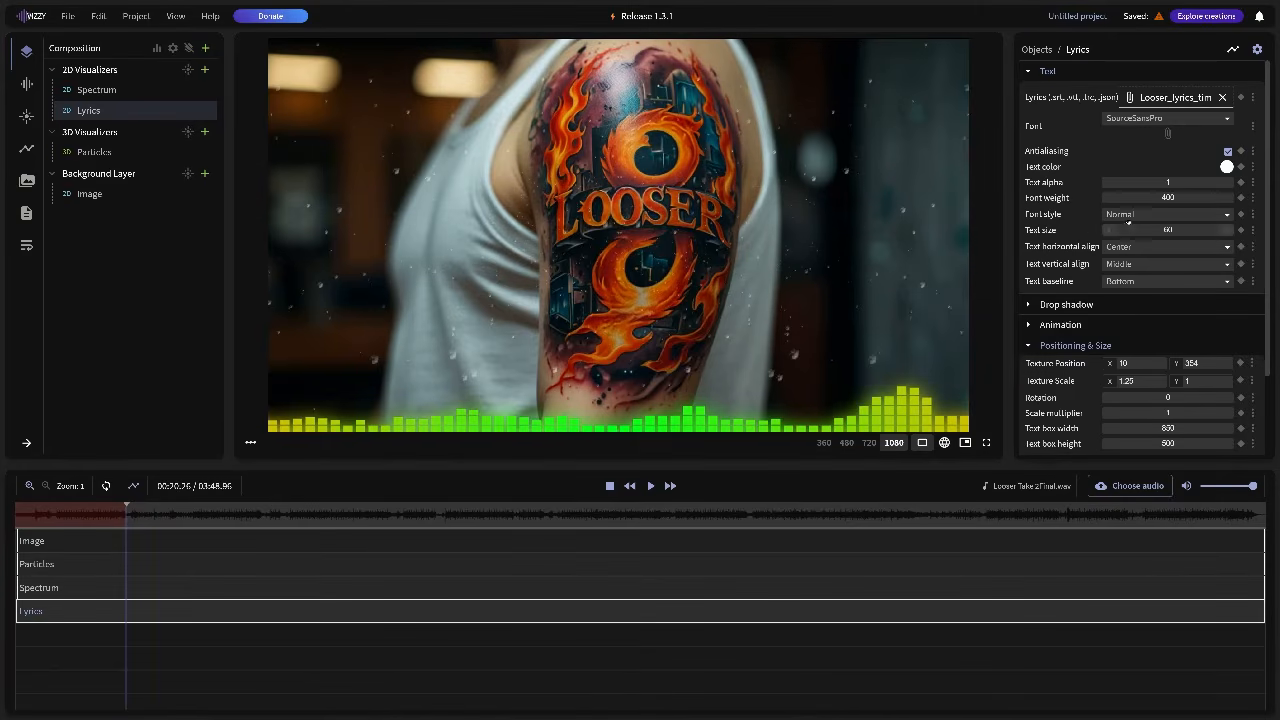
click(1176, 119)
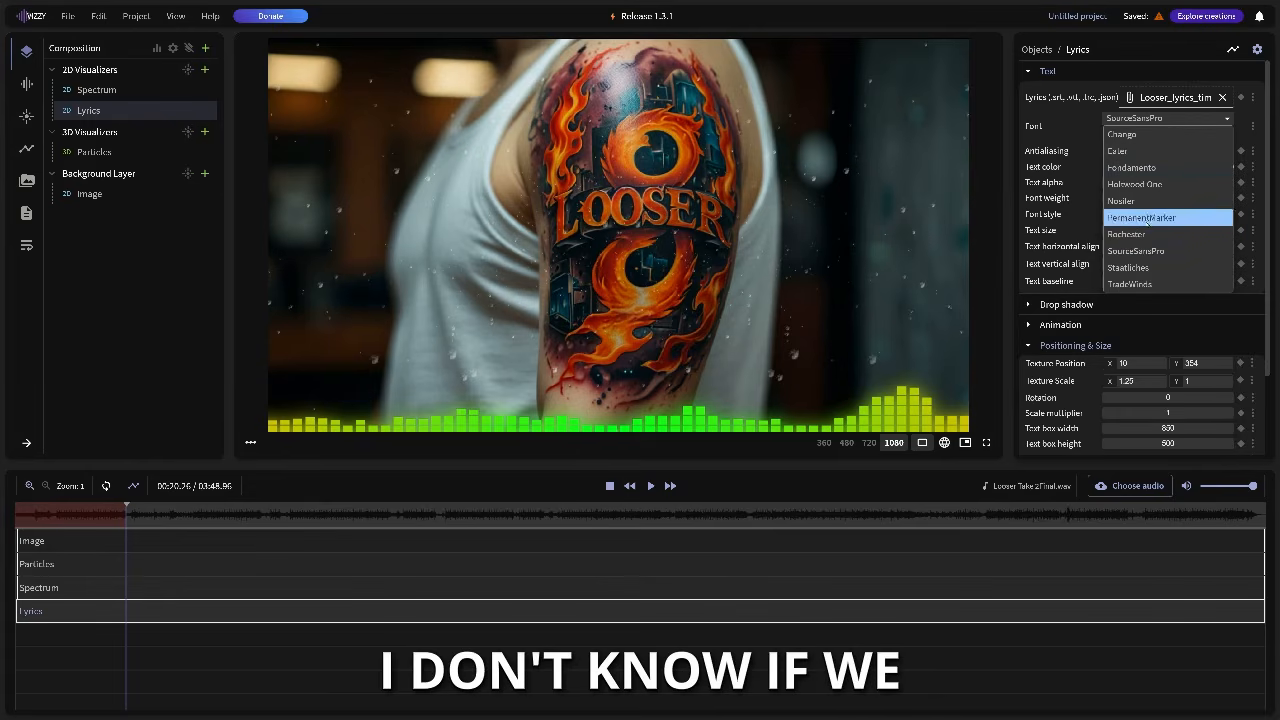
click(1150, 150)
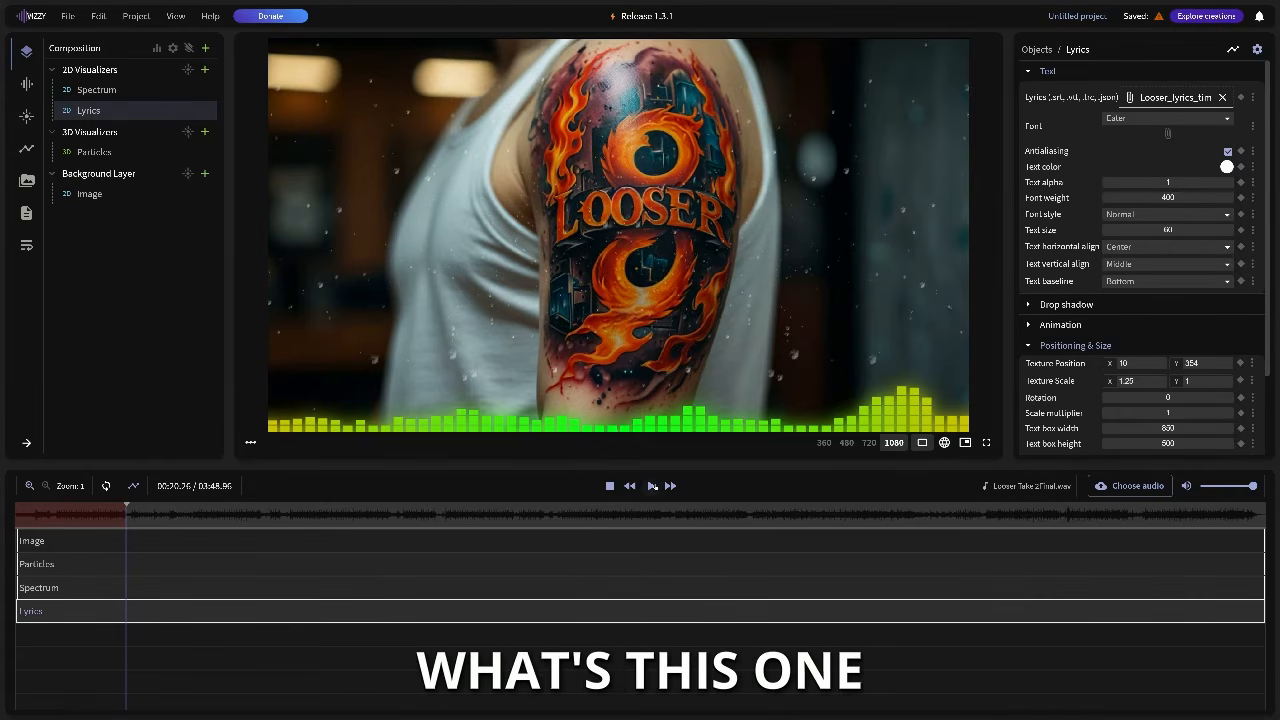
click(651, 486)
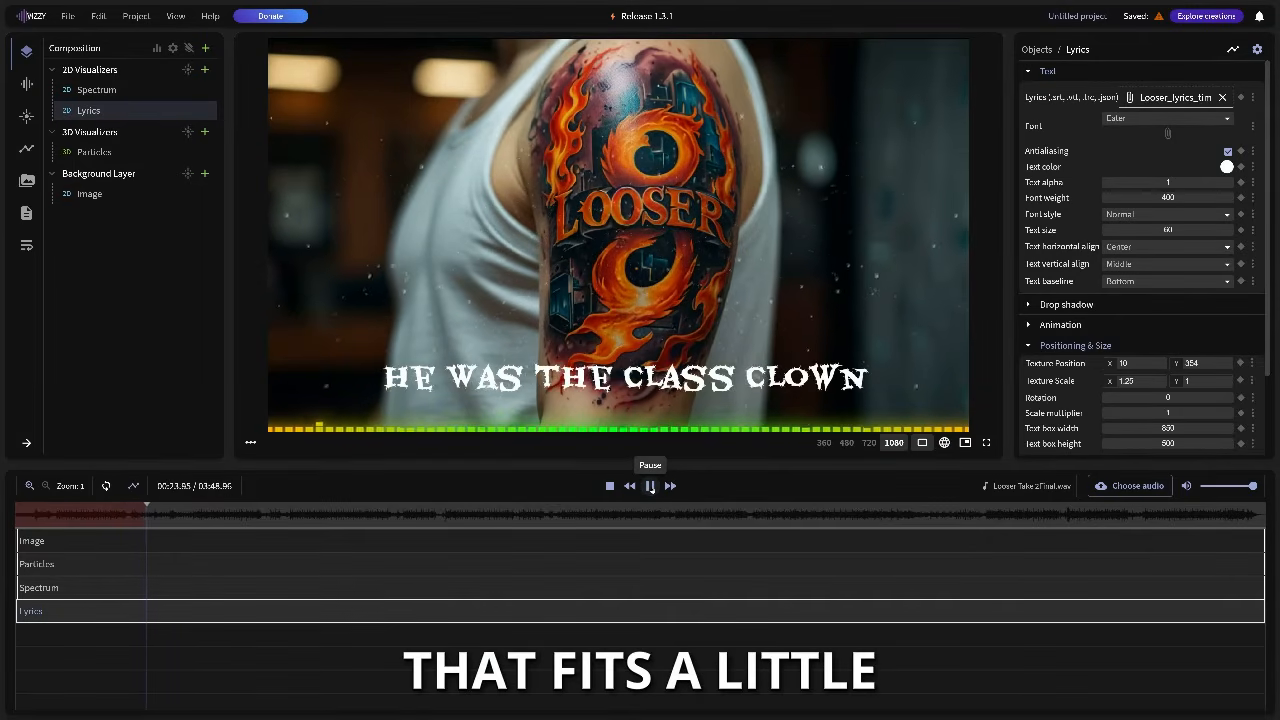
click(650, 487)
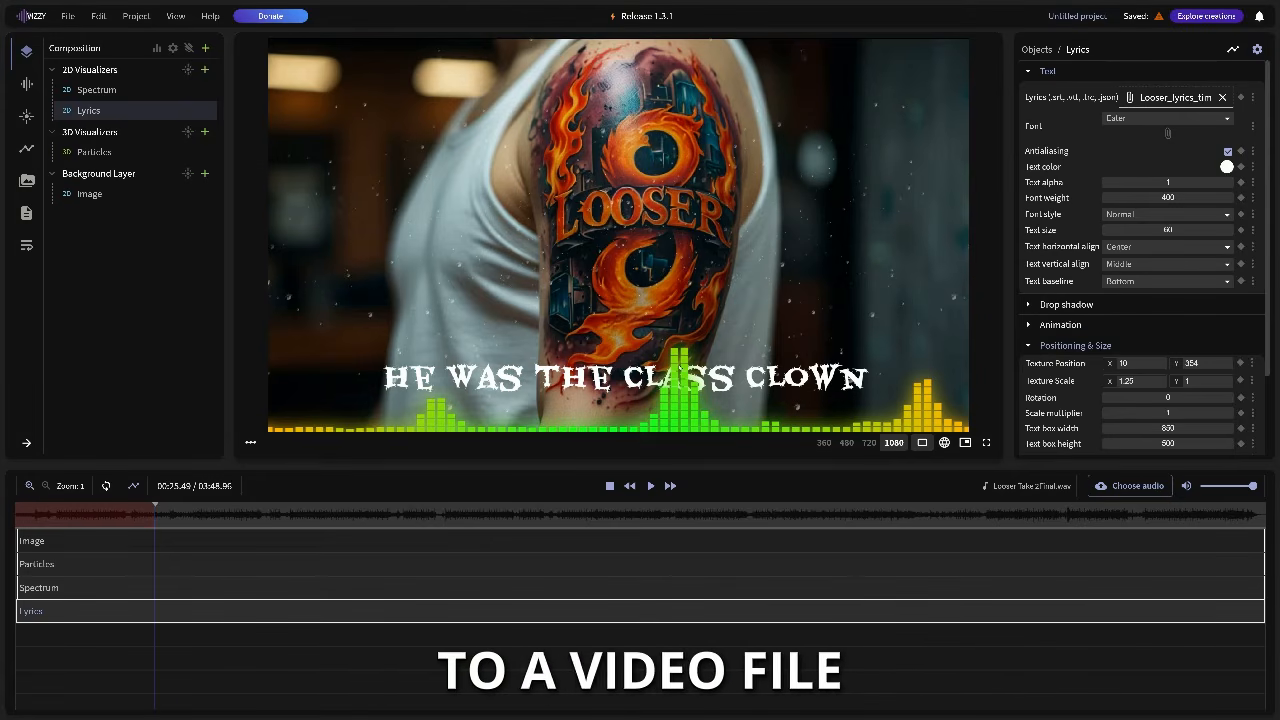
Export the visualizer as a video at 1920x1080 (1080p) and 60 FPS, covering the time from 0 to 229
click(68, 16)
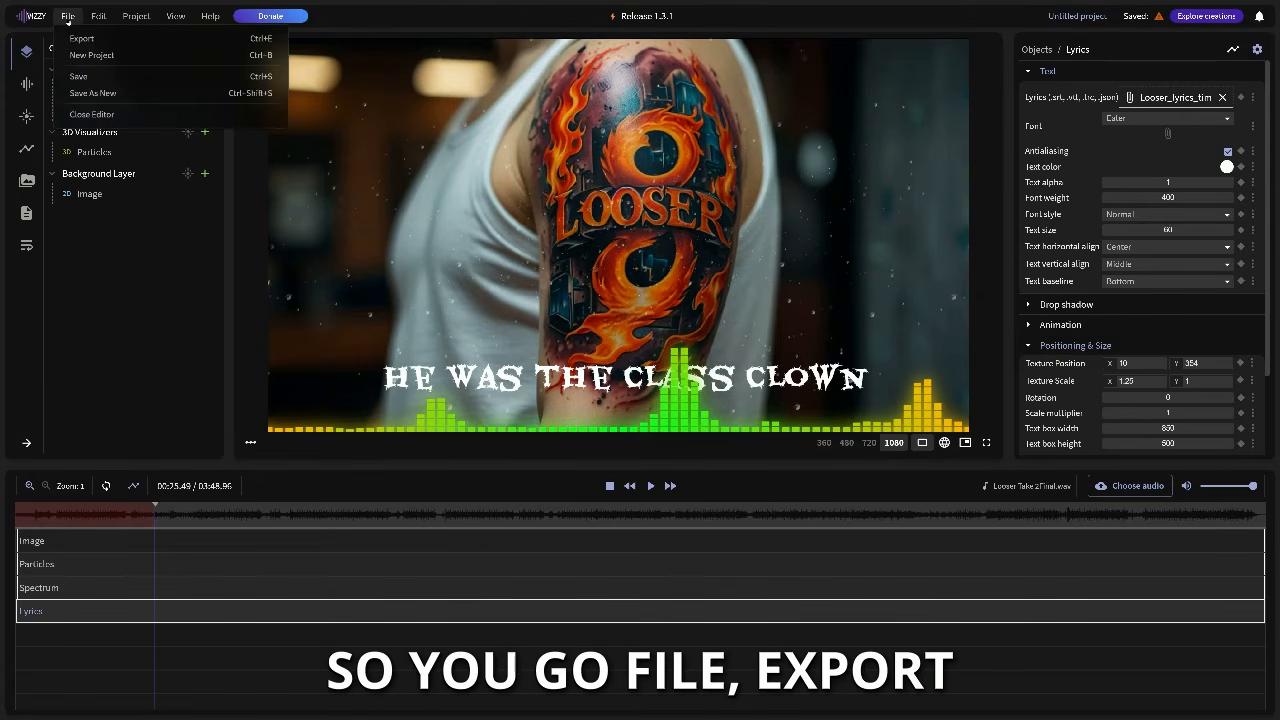
click(81, 38)
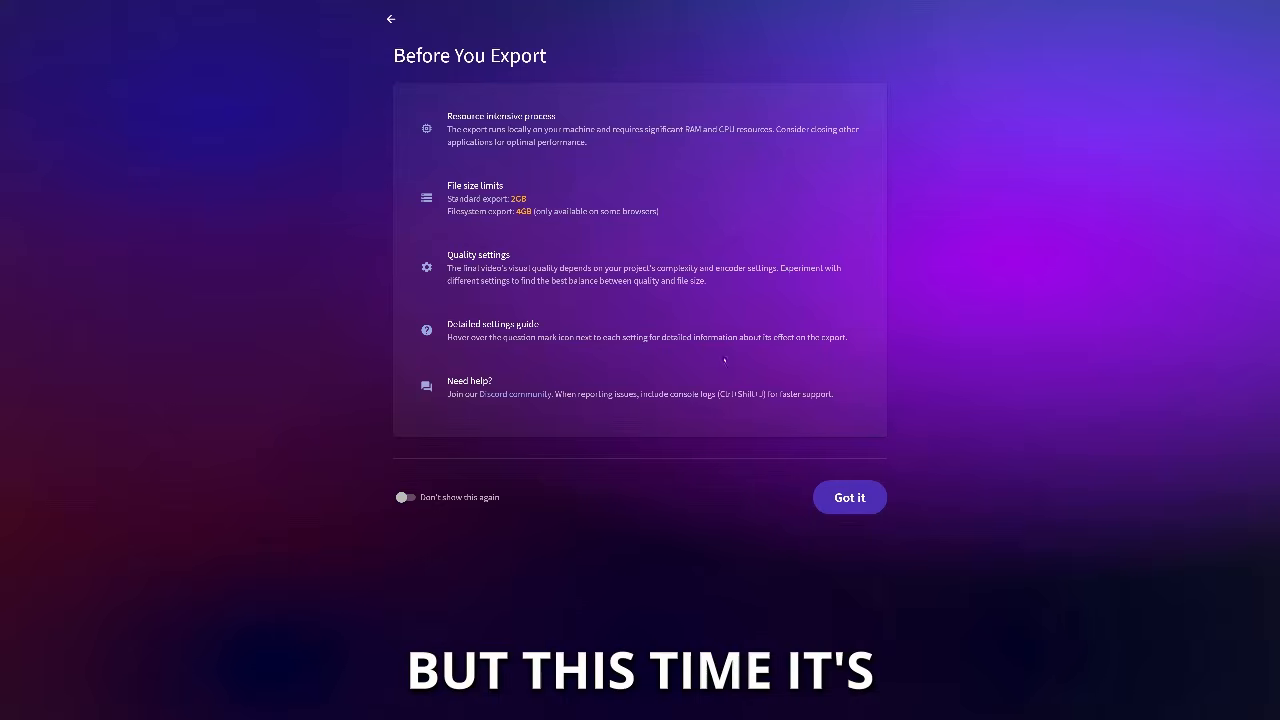
click(849, 497)
scroll(733, 453, down, 3)
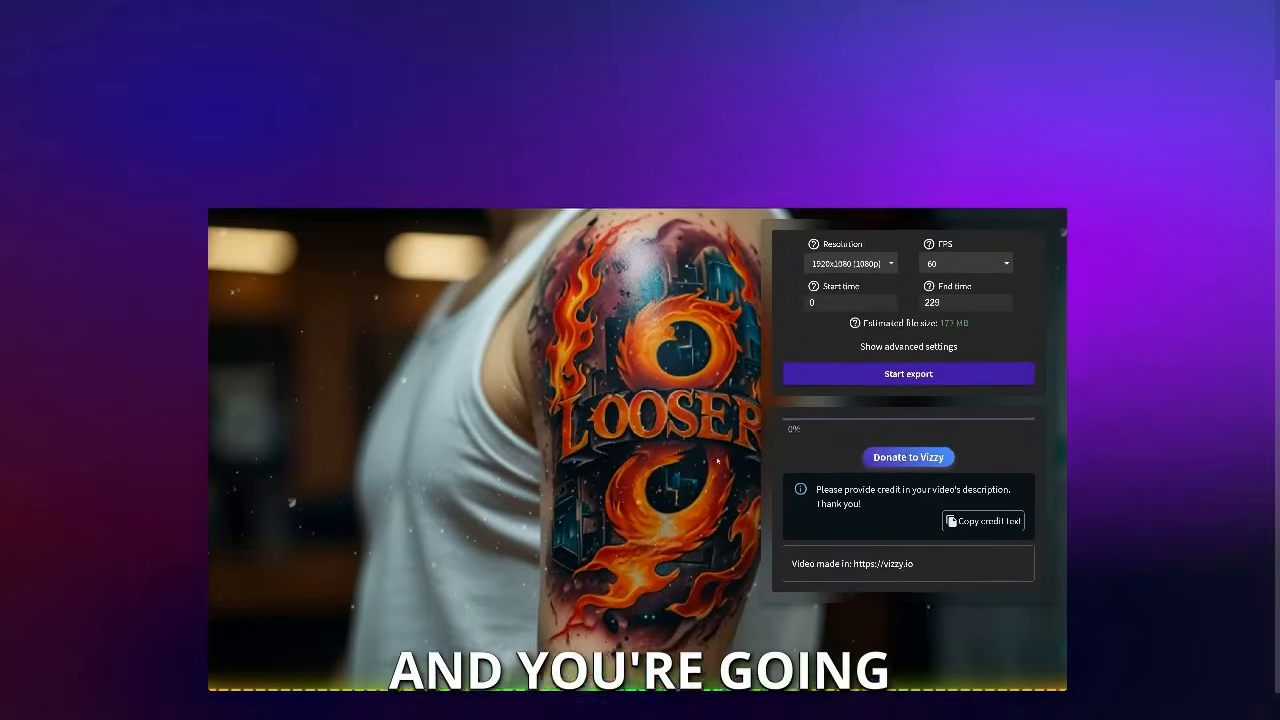
click(850, 362)
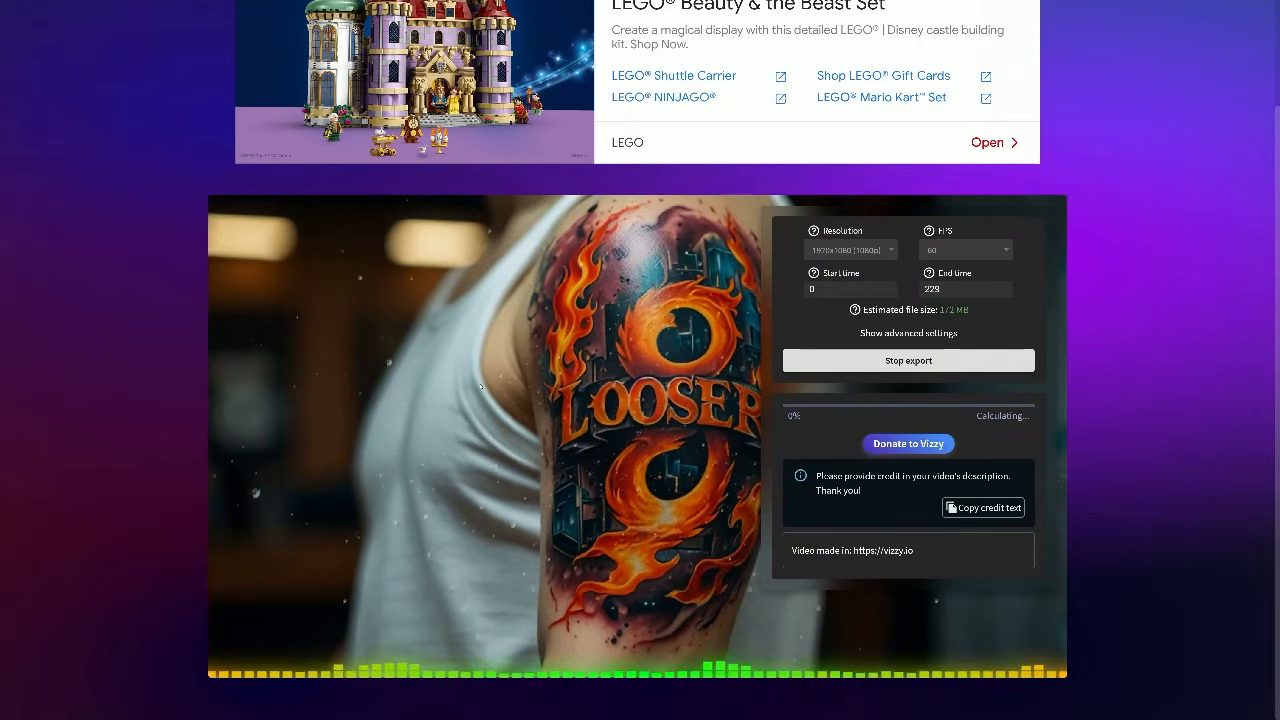